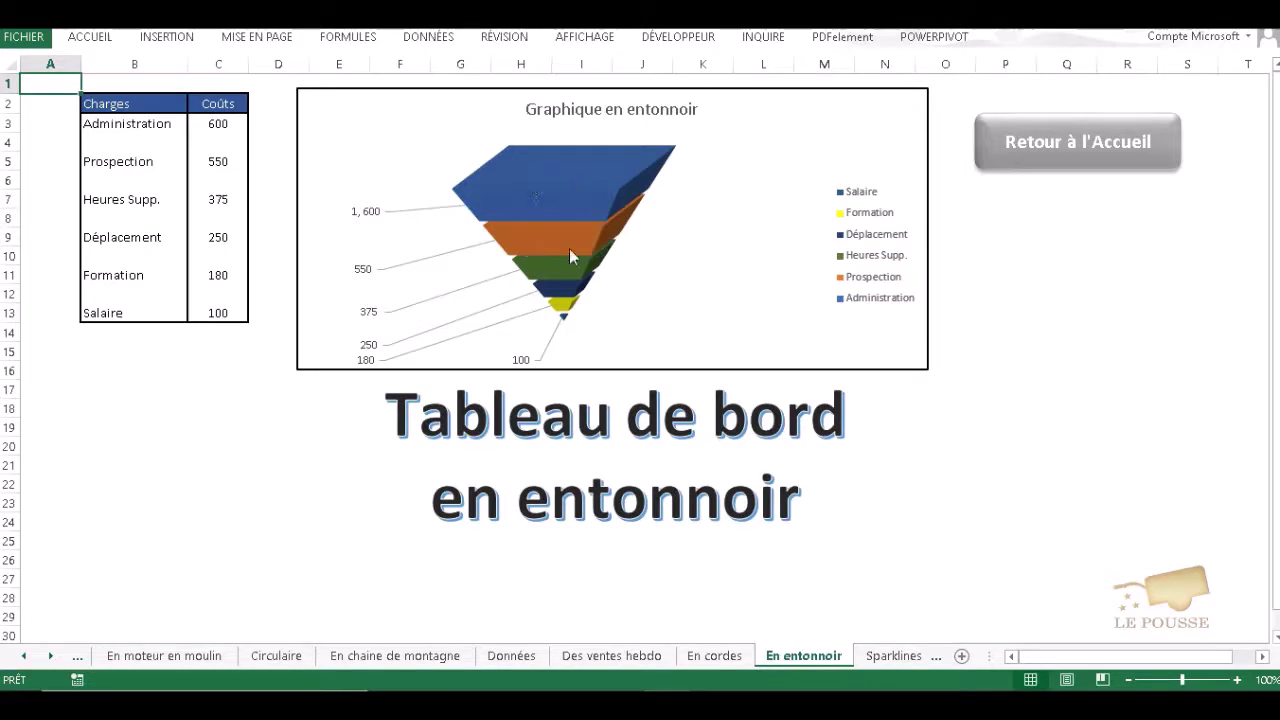
Step: Copy the Charges and Coûts table (B2:C13) into a new workbook at cell B2 and autofit column B
{"action": "mouse_move", "coordinate": [560, 262]}
{"action": "left_click_drag", "start_coordinate": [125, 104], "coordinate": [200, 306]}
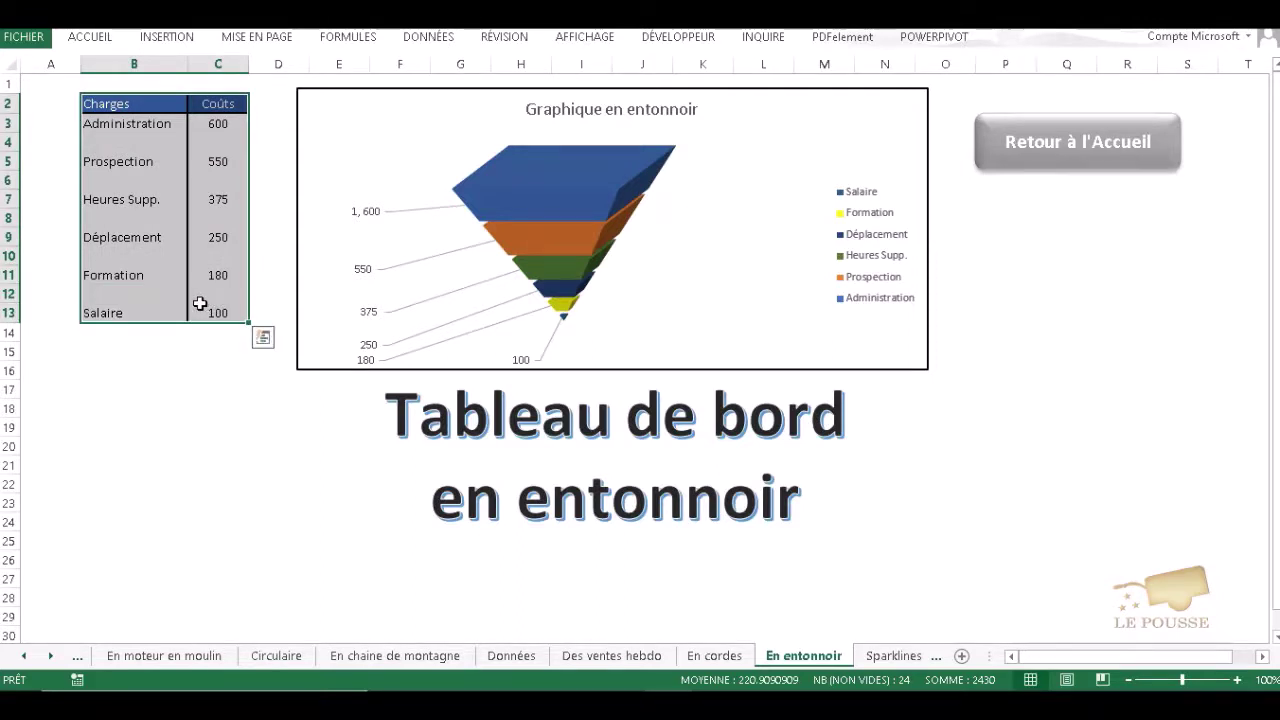
{"action": "key", "text": "ctrl+c"}
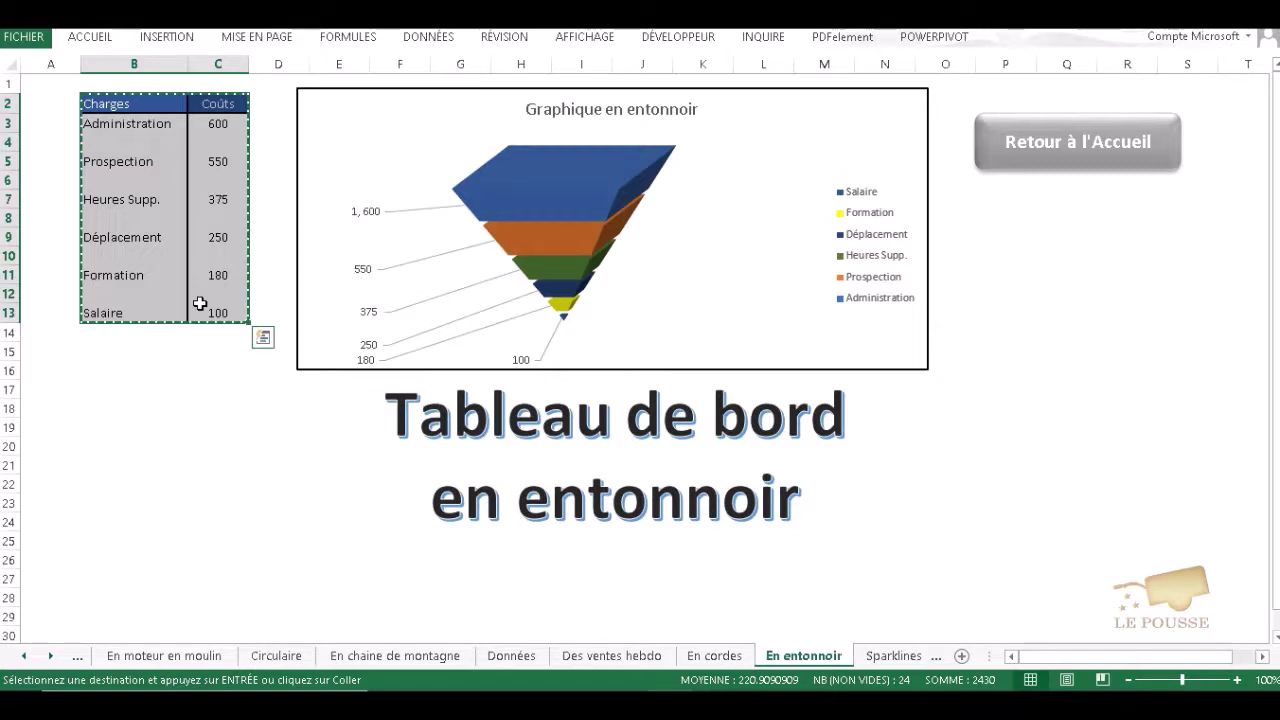
{"action": "key", "text": "ctrl+n"}
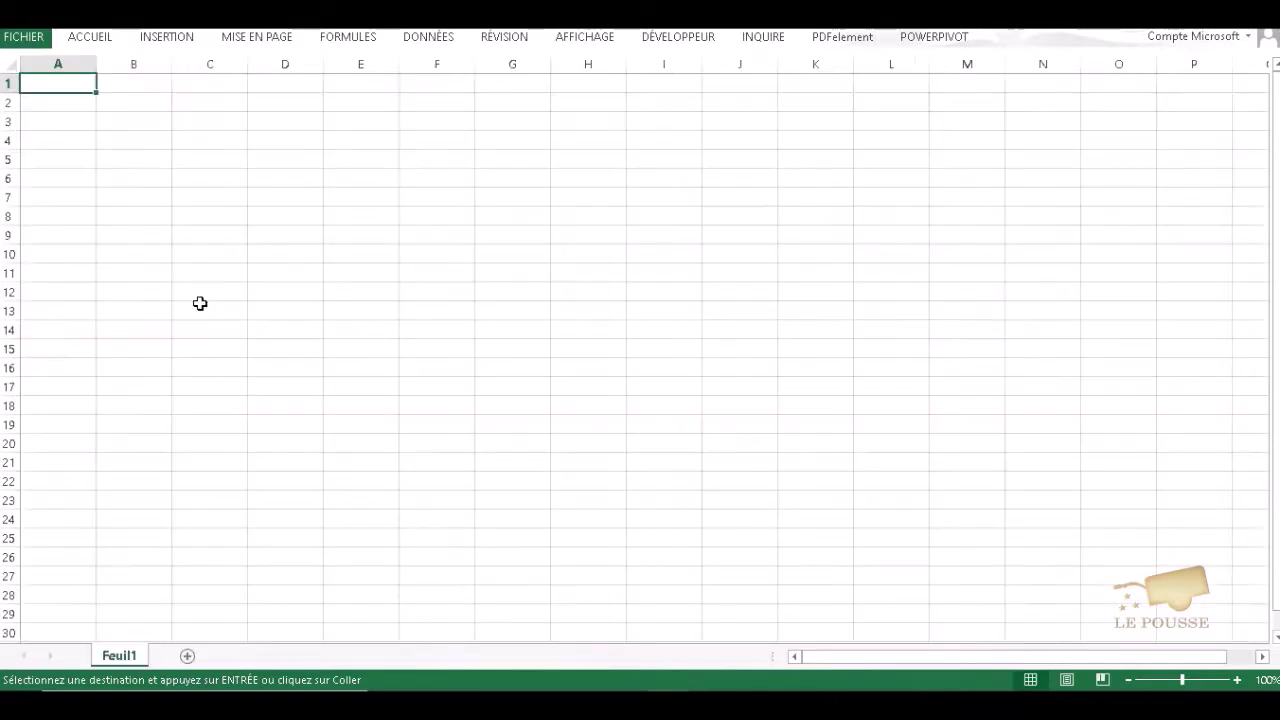
{"action": "left_click", "coordinate": [128, 102]}
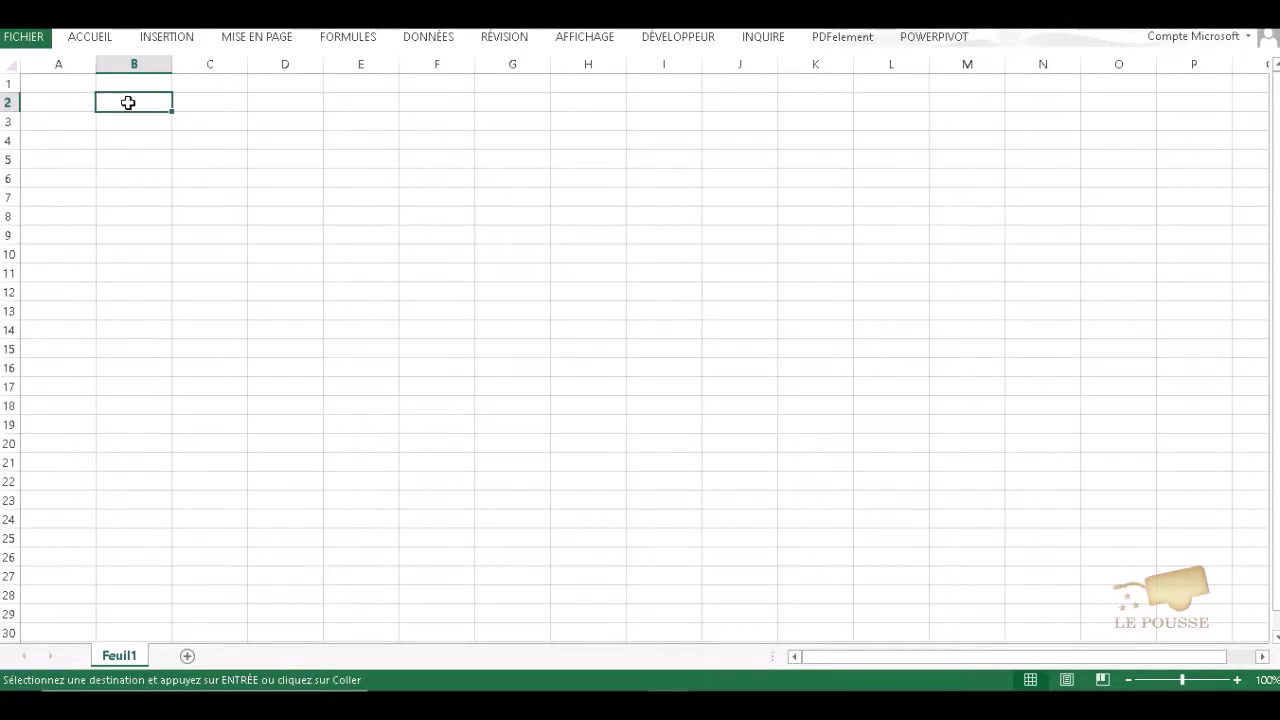
{"action": "key", "text": "ctrl+v"}
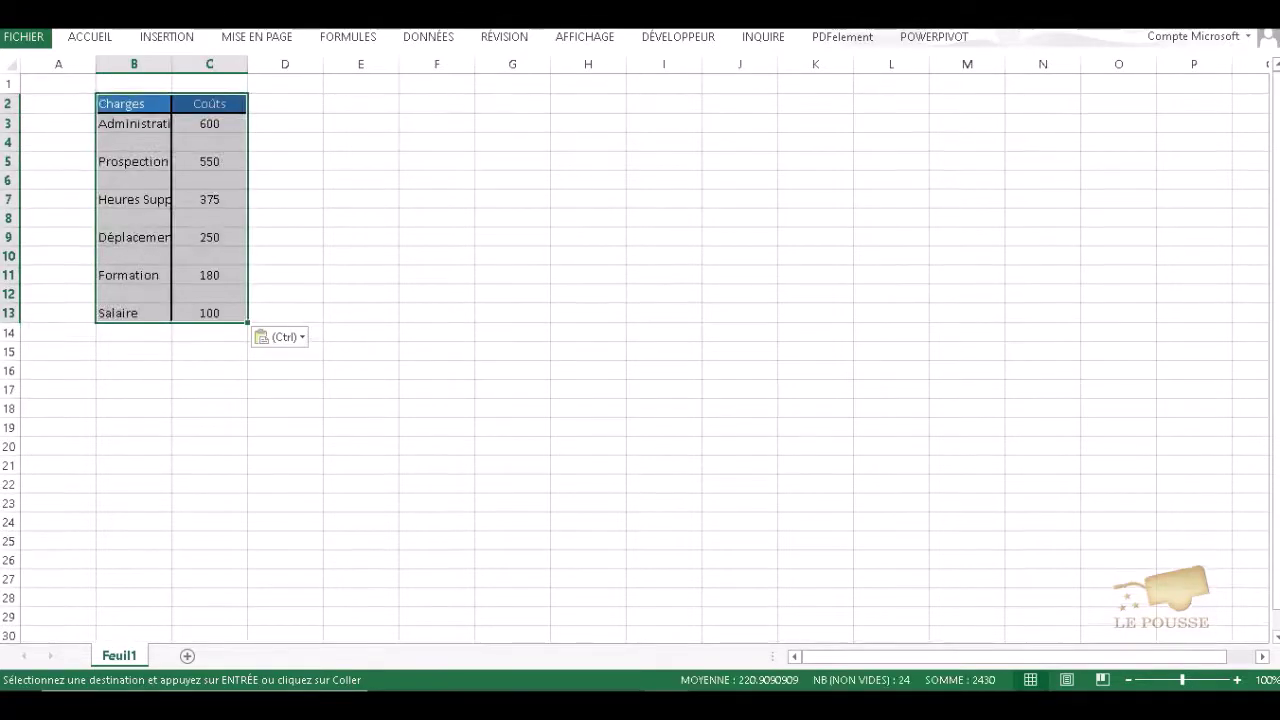
{"action": "double_click", "coordinate": [172, 60]}
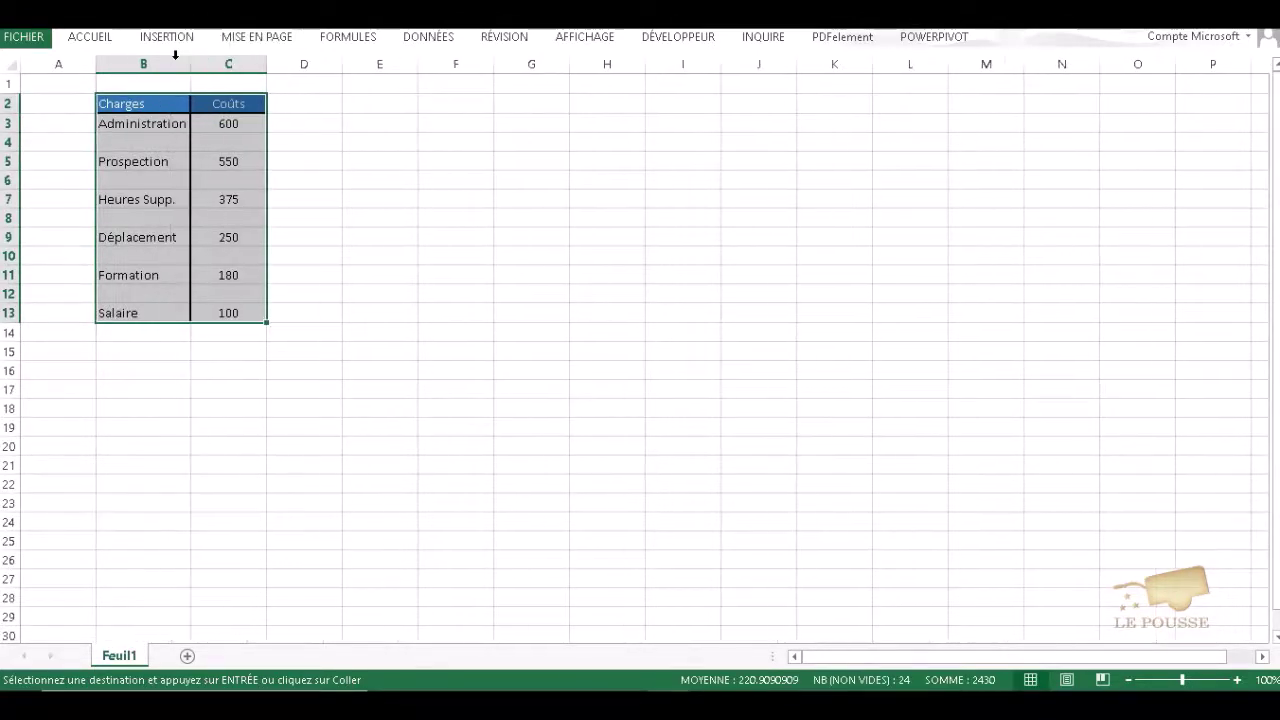
{"action": "left_click", "coordinate": [308, 232]}
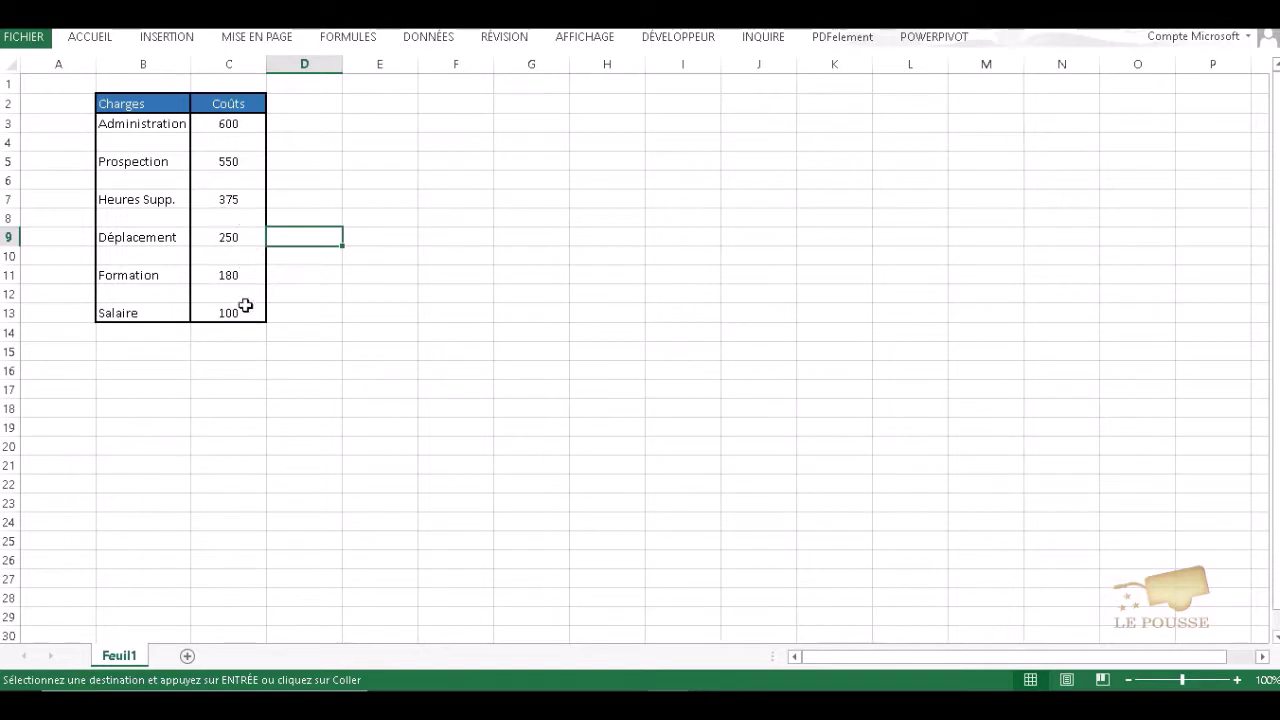
Step: Set the font colour of the table's data cells B3:C13 to black
{"action": "left_click_drag", "start_coordinate": [143, 131], "coordinate": [230, 312]}
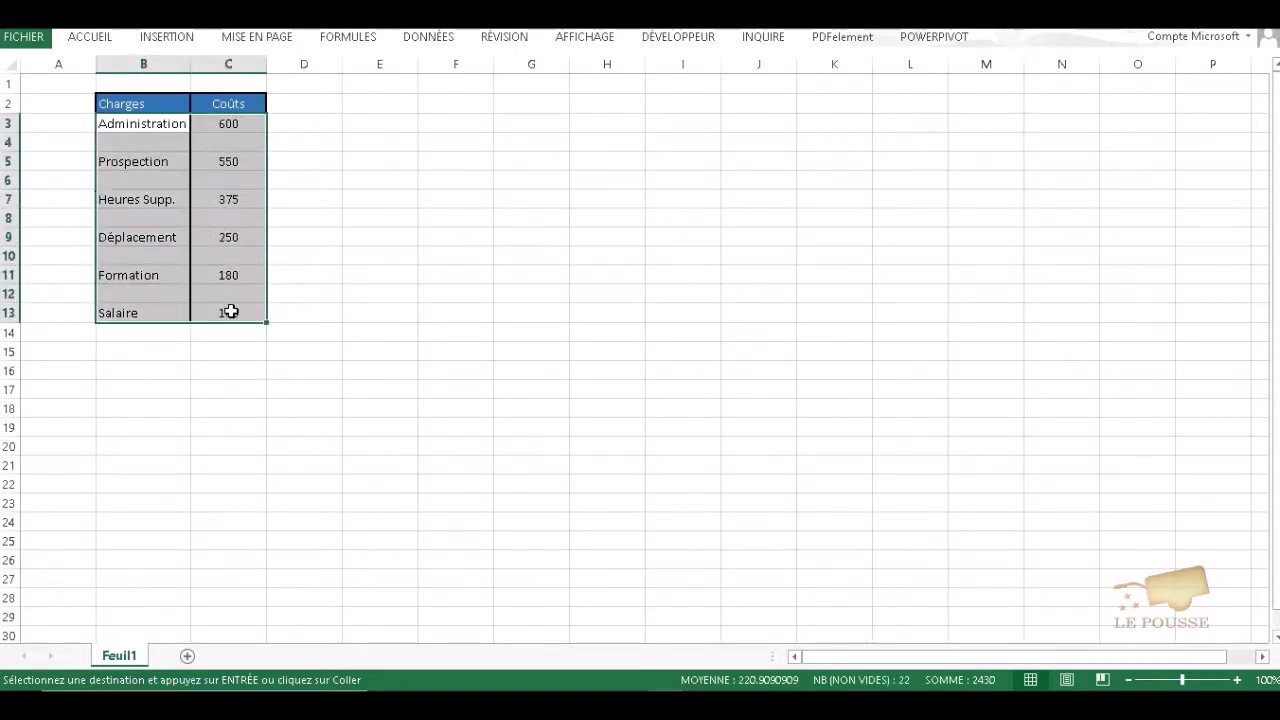
{"action": "left_click", "coordinate": [94, 39]}
{"action": "left_click", "coordinate": [273, 100]}
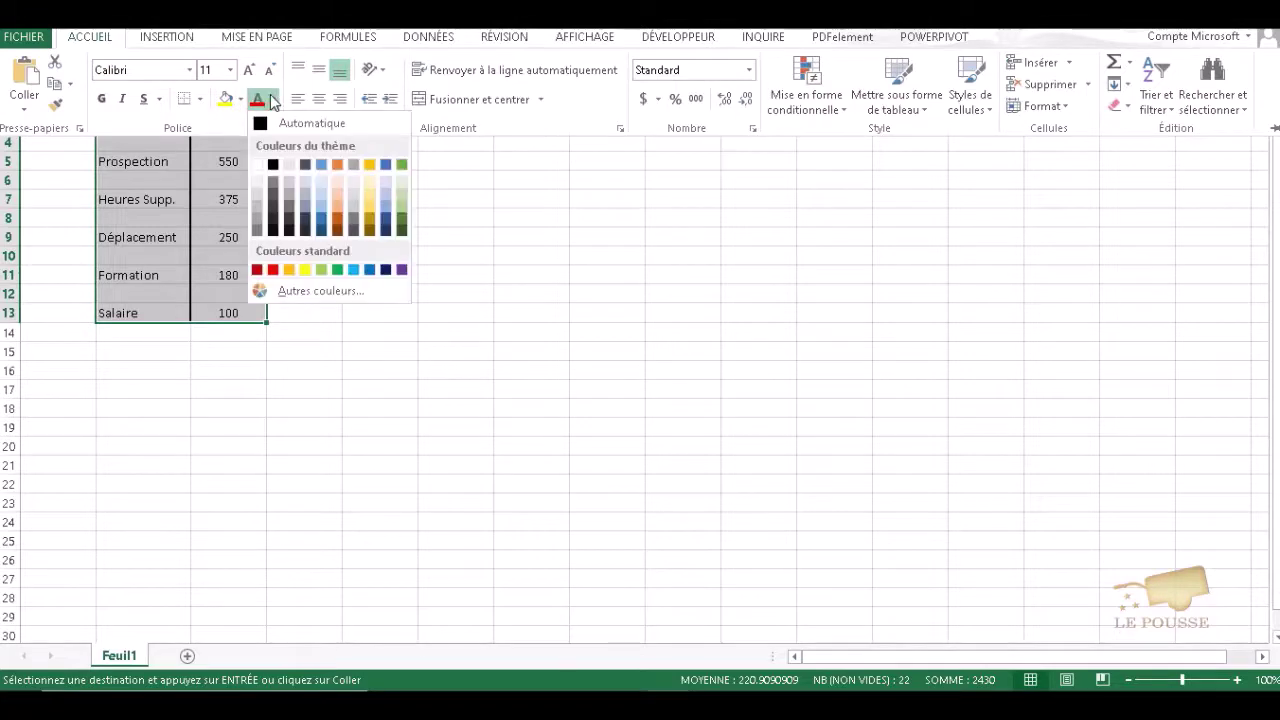
{"action": "left_click", "coordinate": [272, 164]}
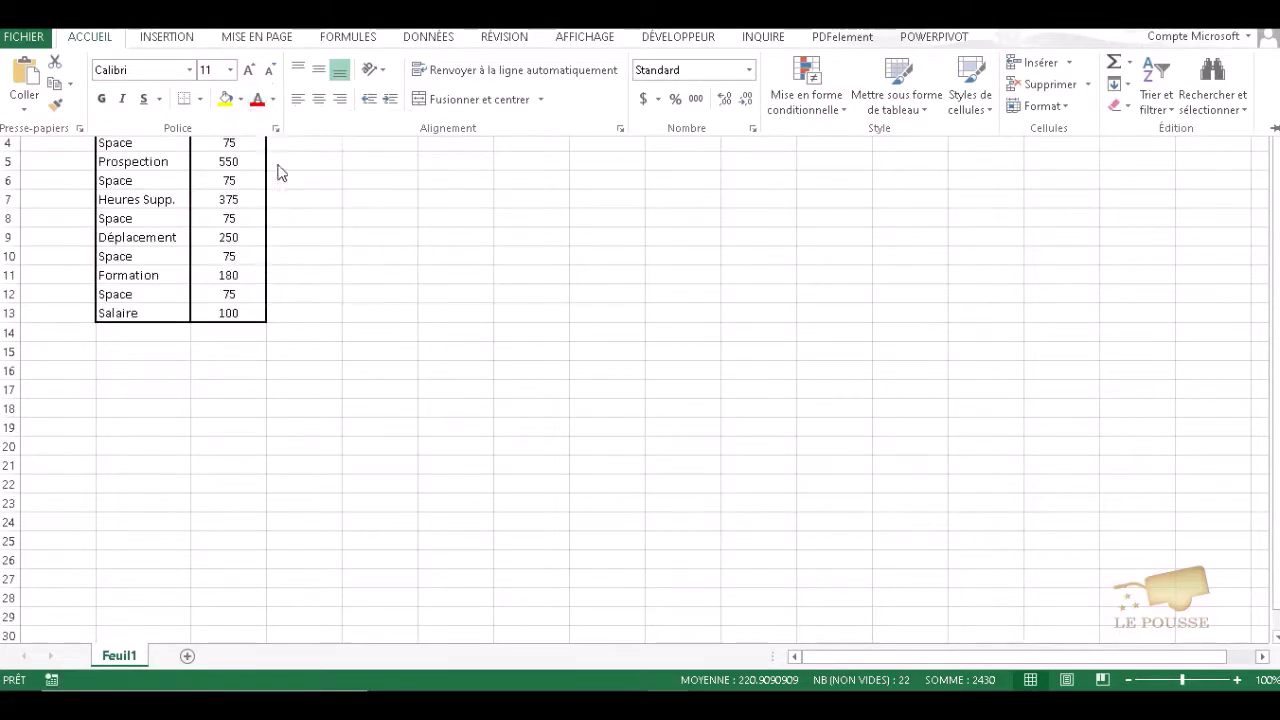
Step: Examine the Space filler rows and their values between the charge categories in the table
{"action": "left_click_drag", "start_coordinate": [125, 144], "coordinate": [231, 143]}
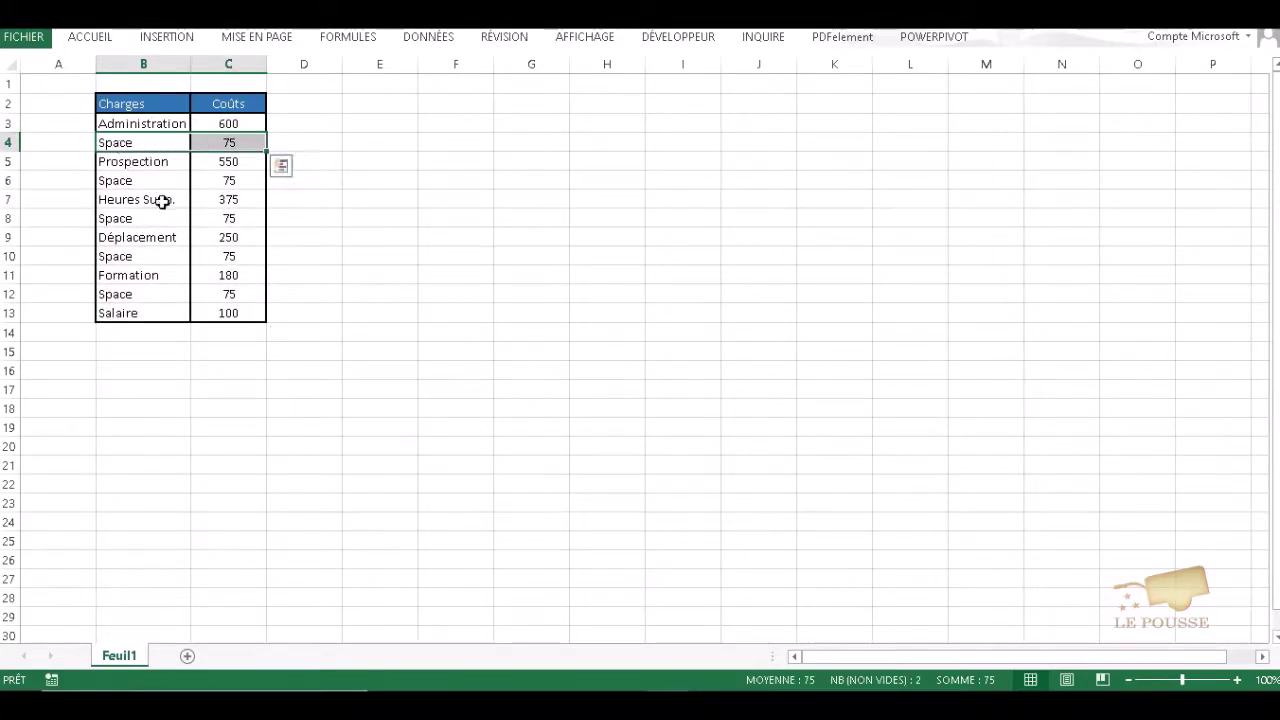
{"action": "left_click", "coordinate": [138, 182]}
{"action": "left_click", "coordinate": [222, 178]}
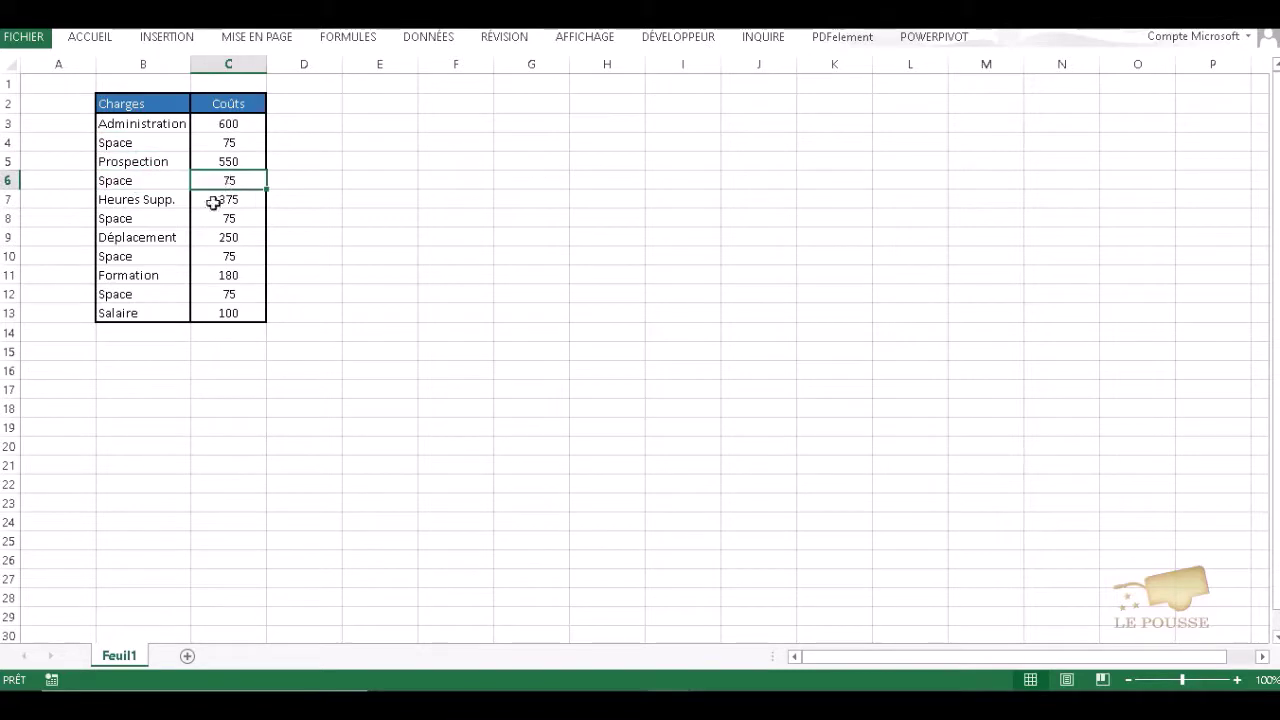
{"action": "left_click", "coordinate": [155, 221]}
{"action": "left_click", "coordinate": [204, 224]}
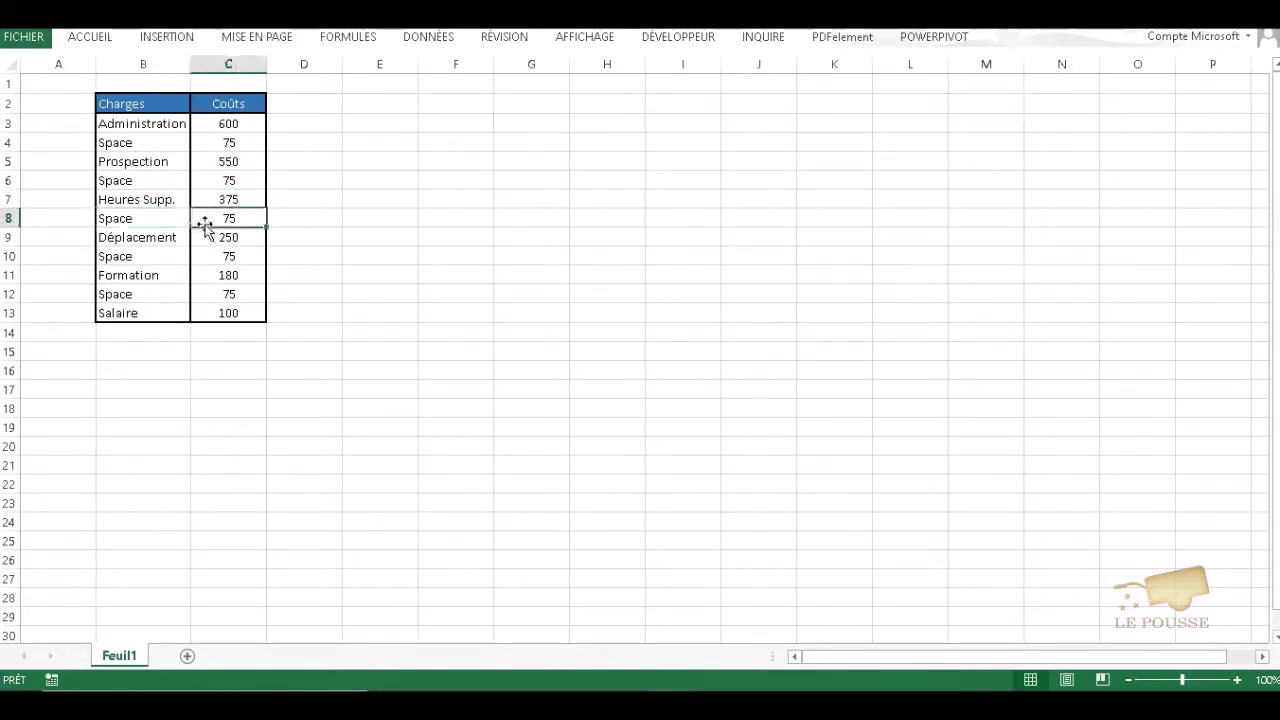
{"action": "left_click", "coordinate": [140, 258]}
{"action": "left_click", "coordinate": [208, 259]}
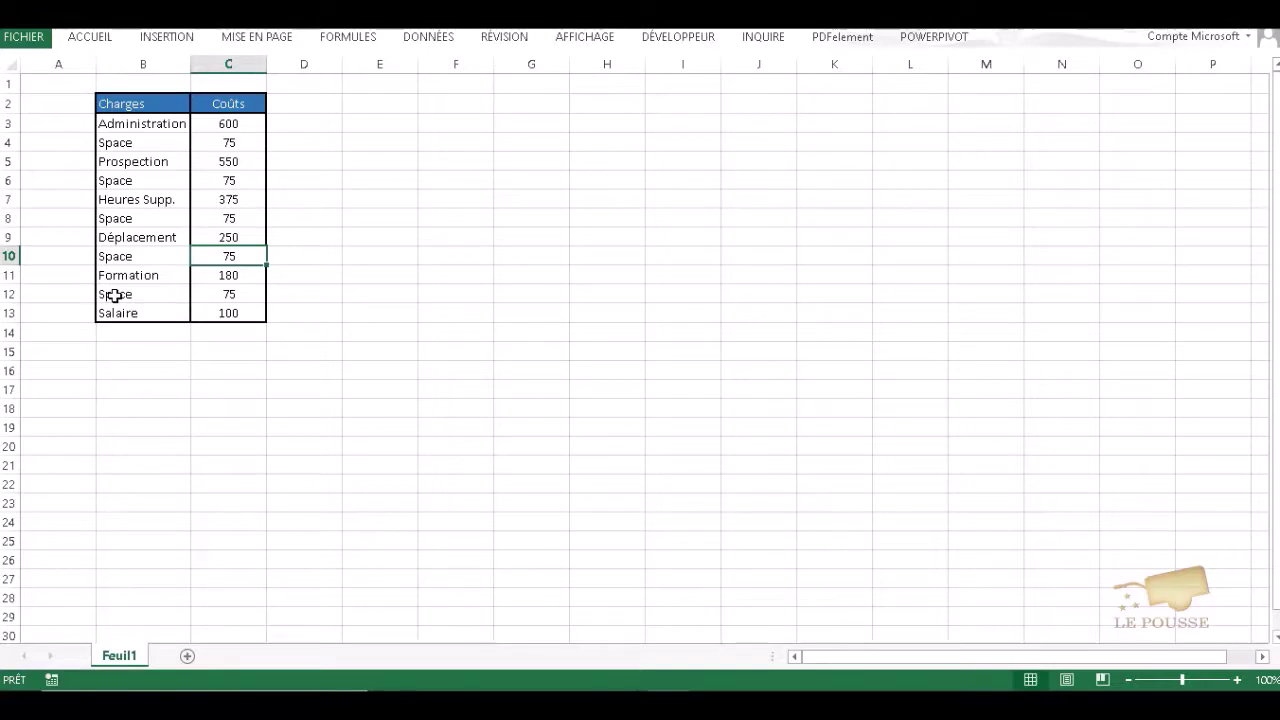
Step: Insert a 3D stacked column chart from B3:C13 and place it just beside the table, starting at row 2
{"action": "left_click", "coordinate": [122, 123]}
{"action": "left_click_drag", "start_coordinate": [186, 123], "coordinate": [233, 310]}
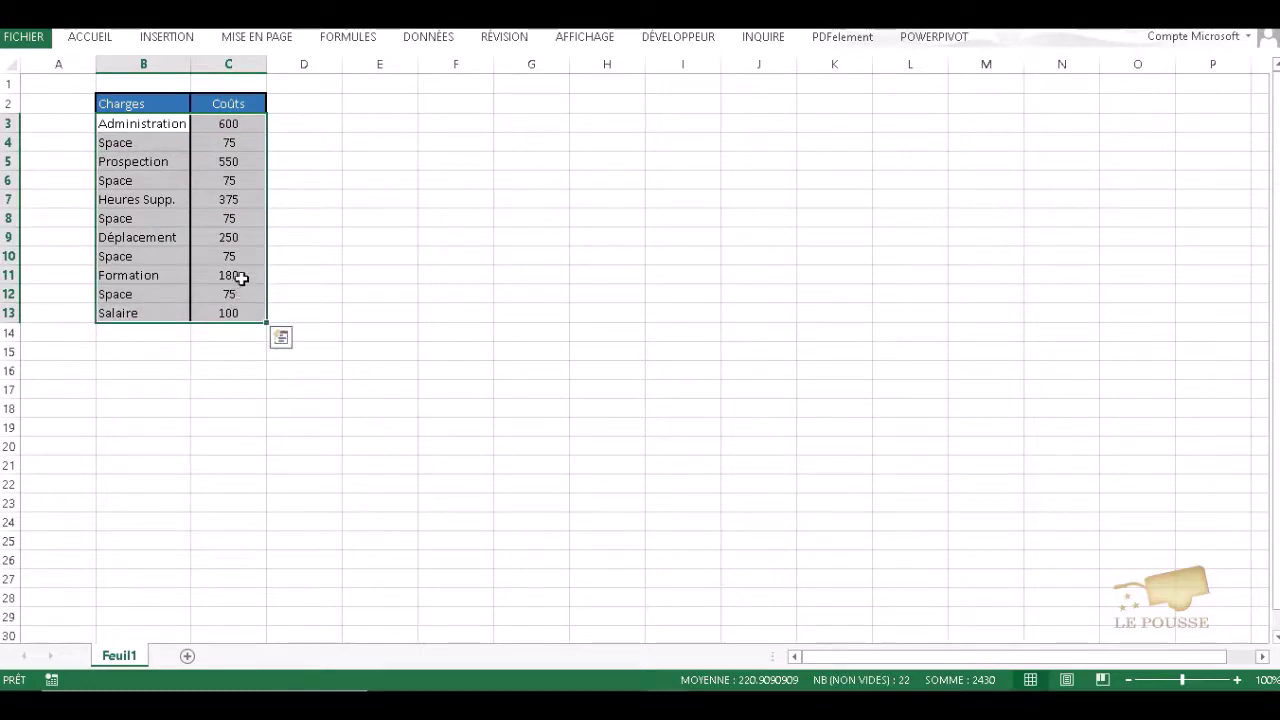
{"action": "left_click", "coordinate": [173, 36]}
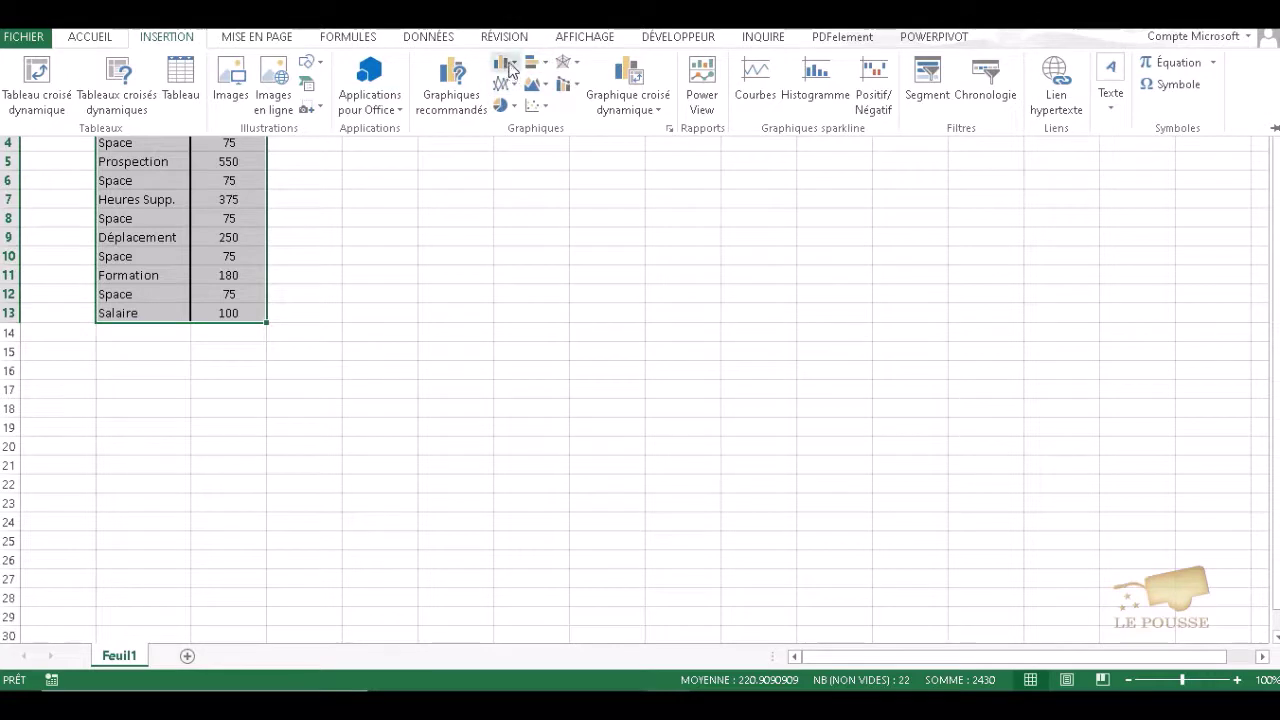
{"action": "left_click", "coordinate": [508, 65]}
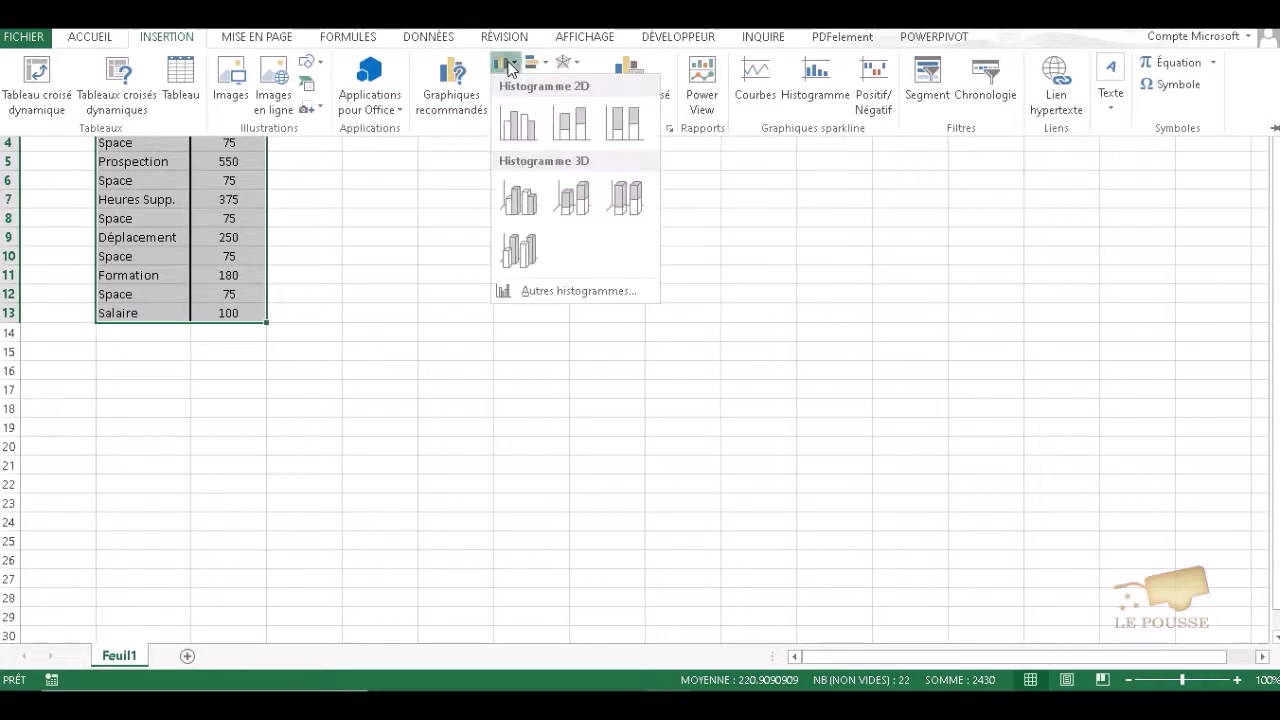
{"action": "left_click", "coordinate": [576, 203]}
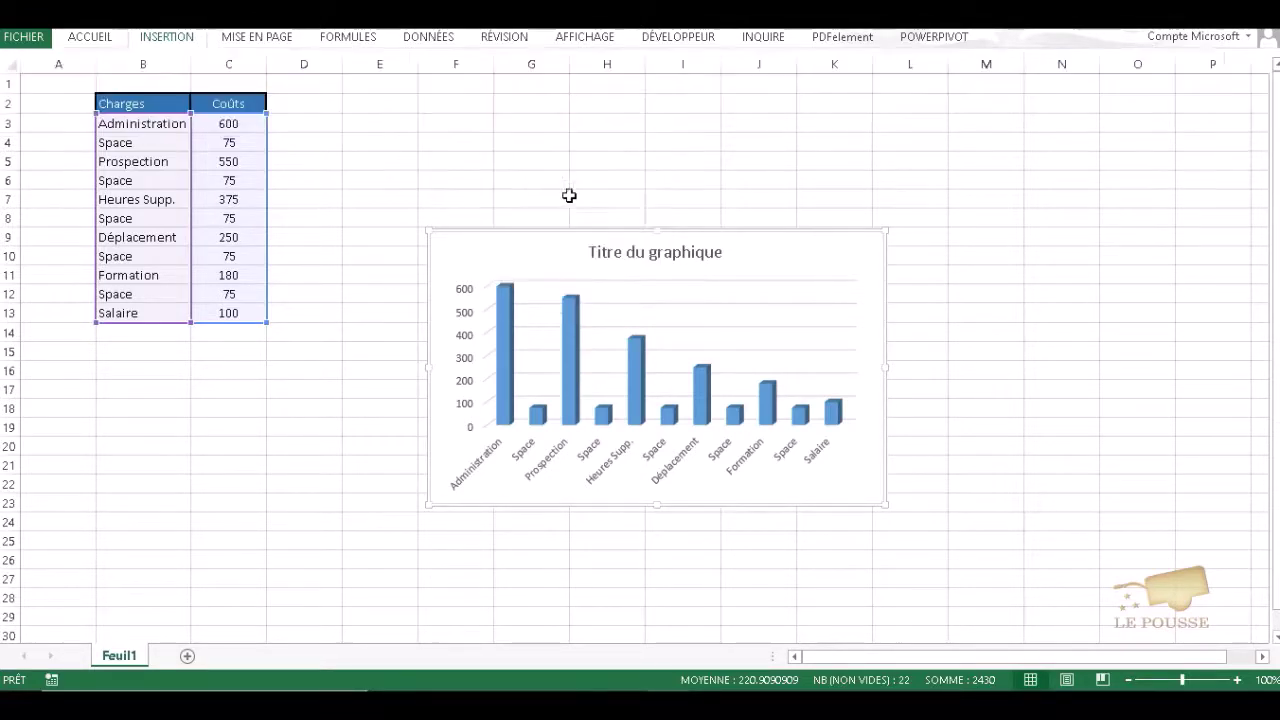
{"action": "mouse_move", "coordinate": [589, 234]}
{"action": "left_mouse_down"}
{"action": "mouse_move", "coordinate": [506, 197]}
{"action": "mouse_move", "coordinate": [440, 109]}
{"action": "left_mouse_up"}
Step: Switch rows and columns in the chart's data source so each charge becomes its own series
{"action": "left_click", "coordinate": [511, 190]}
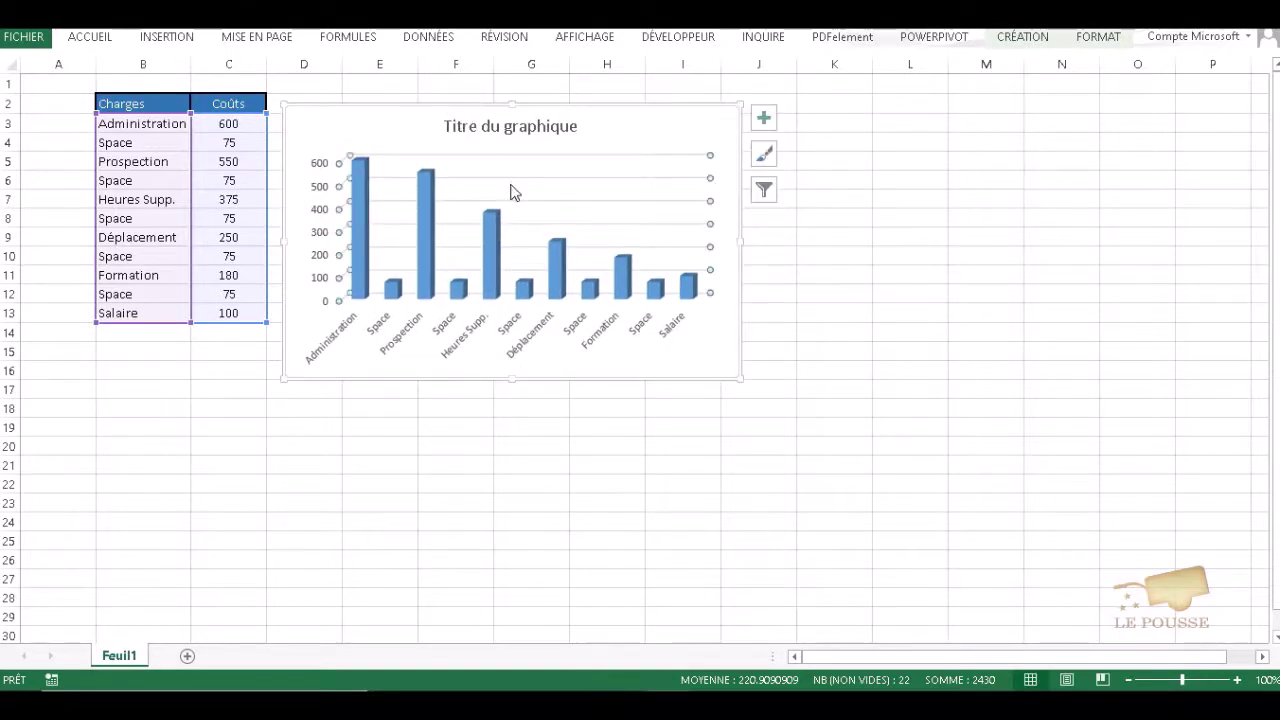
{"action": "right_click", "coordinate": [511, 196]}
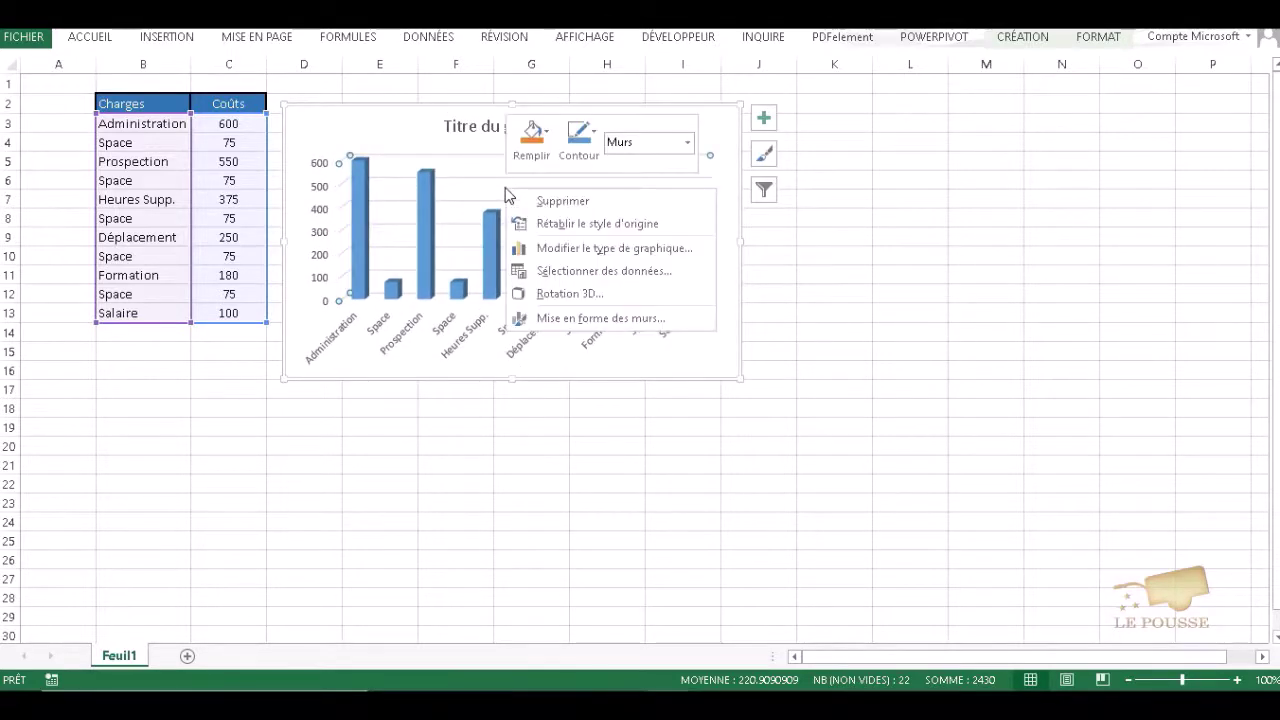
{"action": "left_click", "coordinate": [590, 272]}
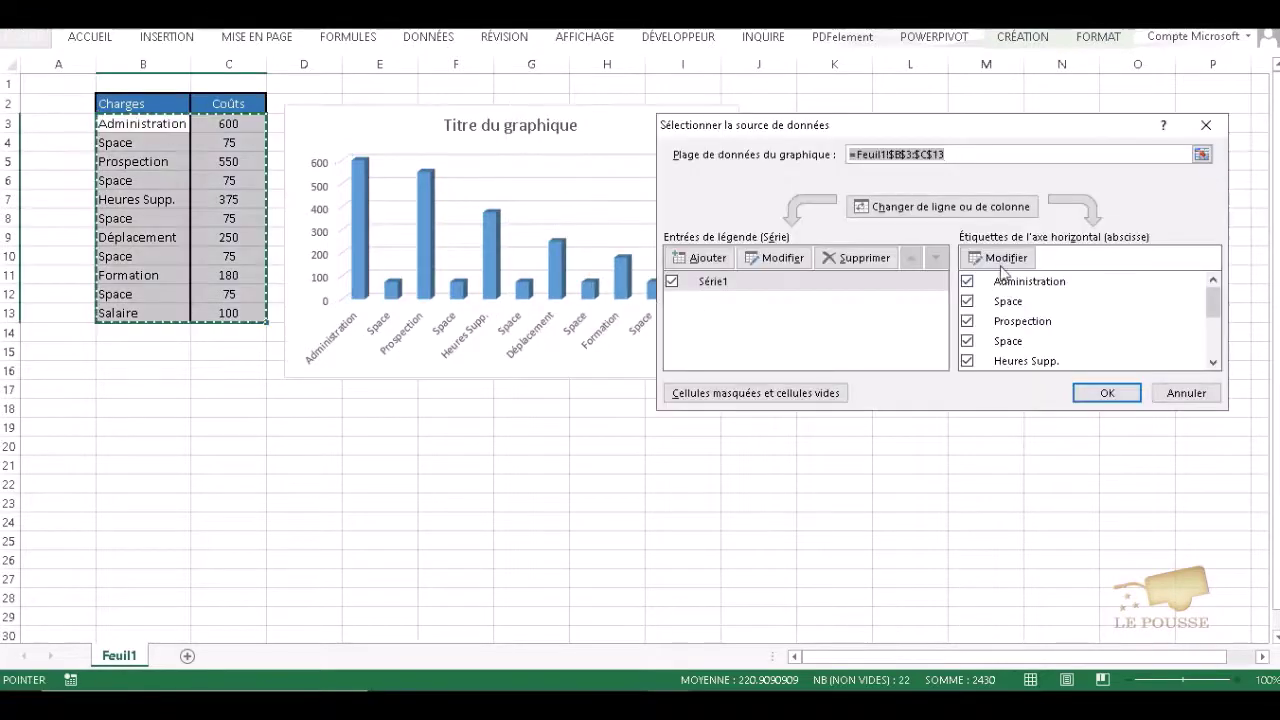
{"action": "left_click", "coordinate": [968, 213]}
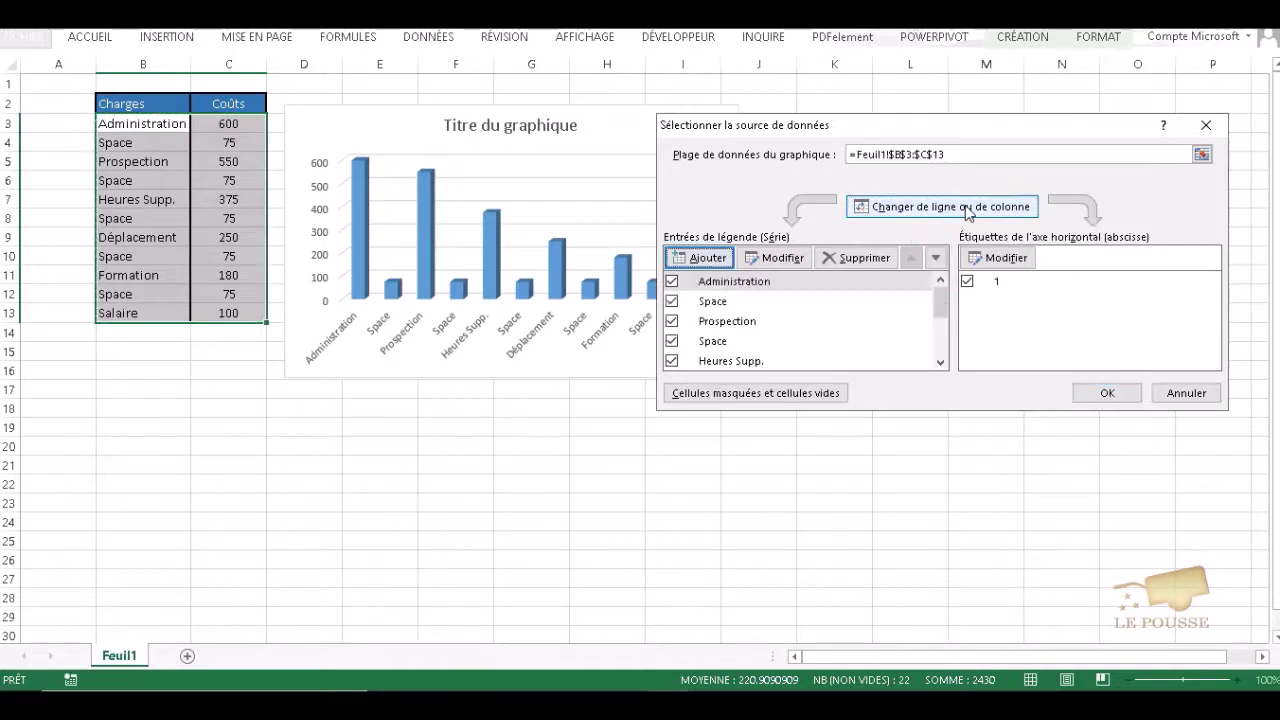
{"action": "left_click", "coordinate": [1106, 393]}
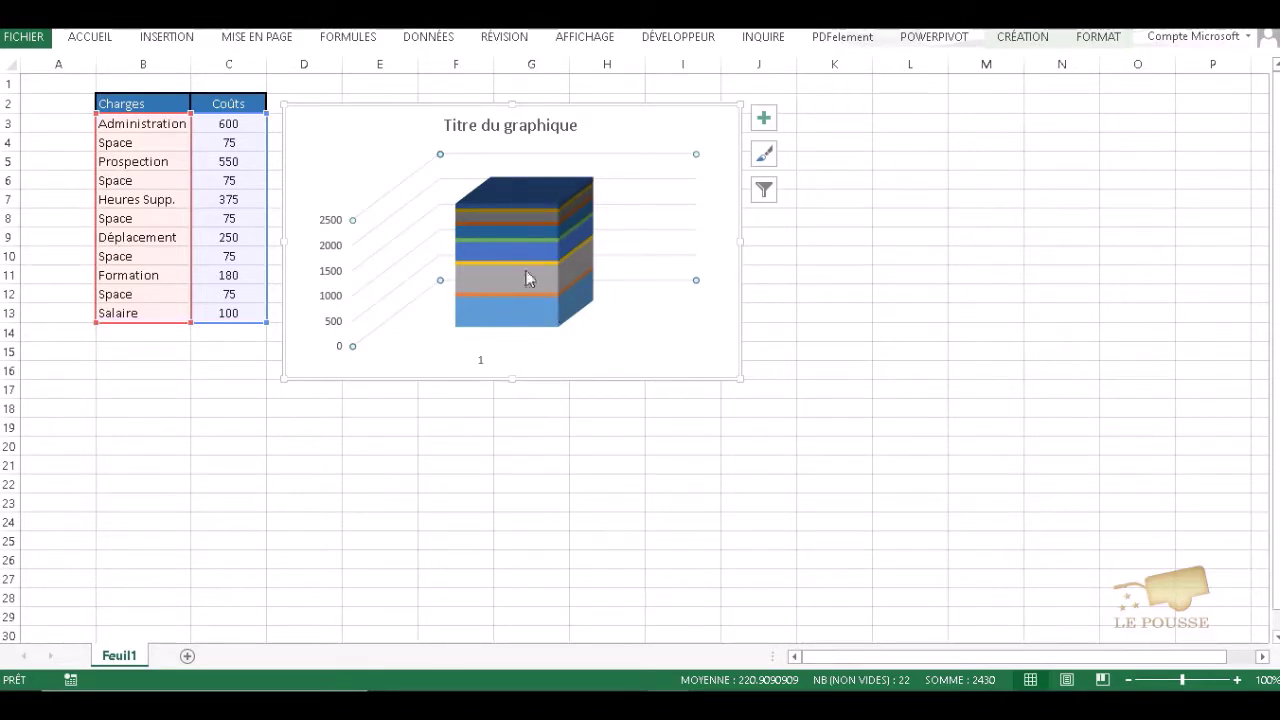
Step: Change the column shape of the chart's data series to Pyramide complète
{"action": "right_click", "coordinate": [631, 205]}
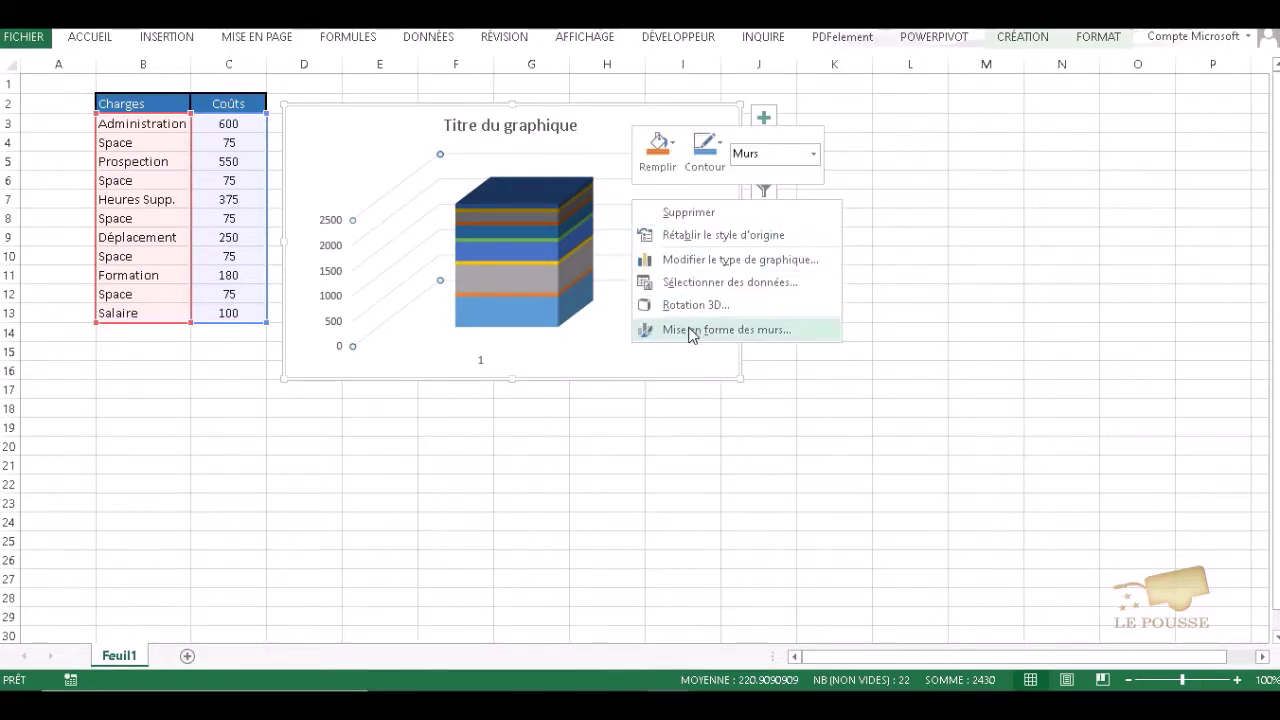
{"action": "right_click", "coordinate": [568, 274]}
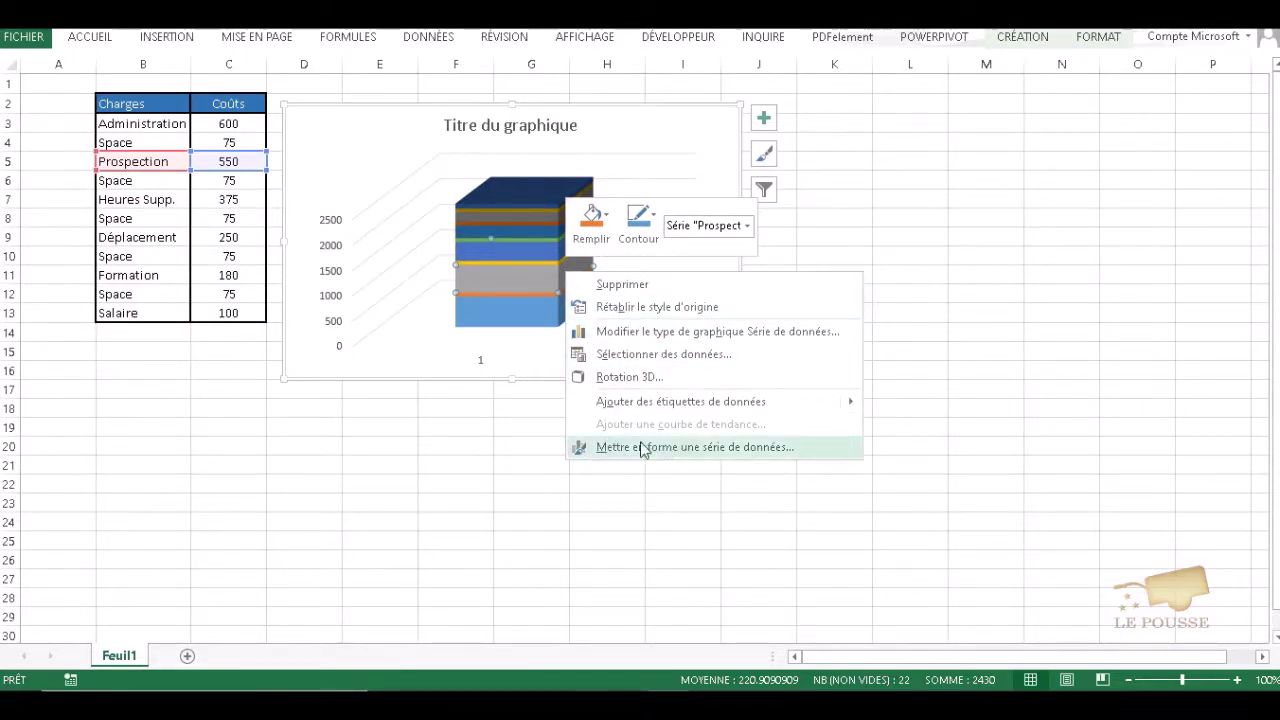
{"action": "left_click", "coordinate": [699, 447]}
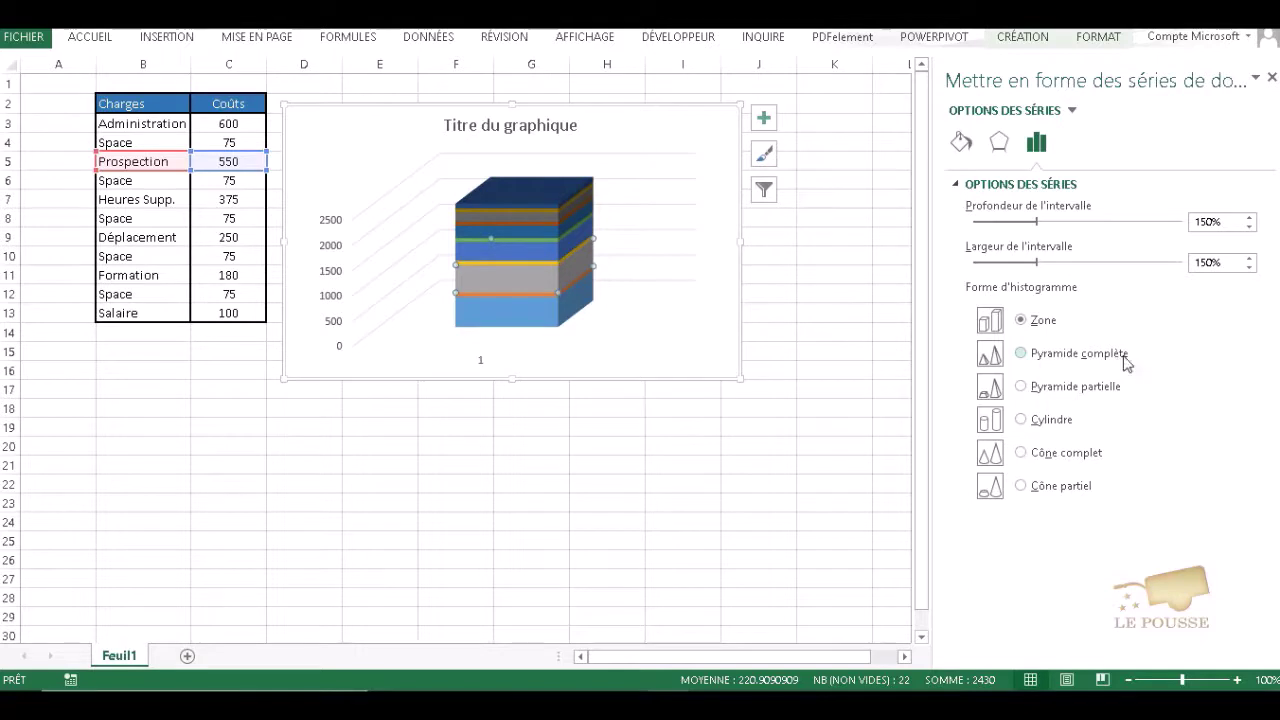
{"action": "left_click", "coordinate": [1021, 353]}
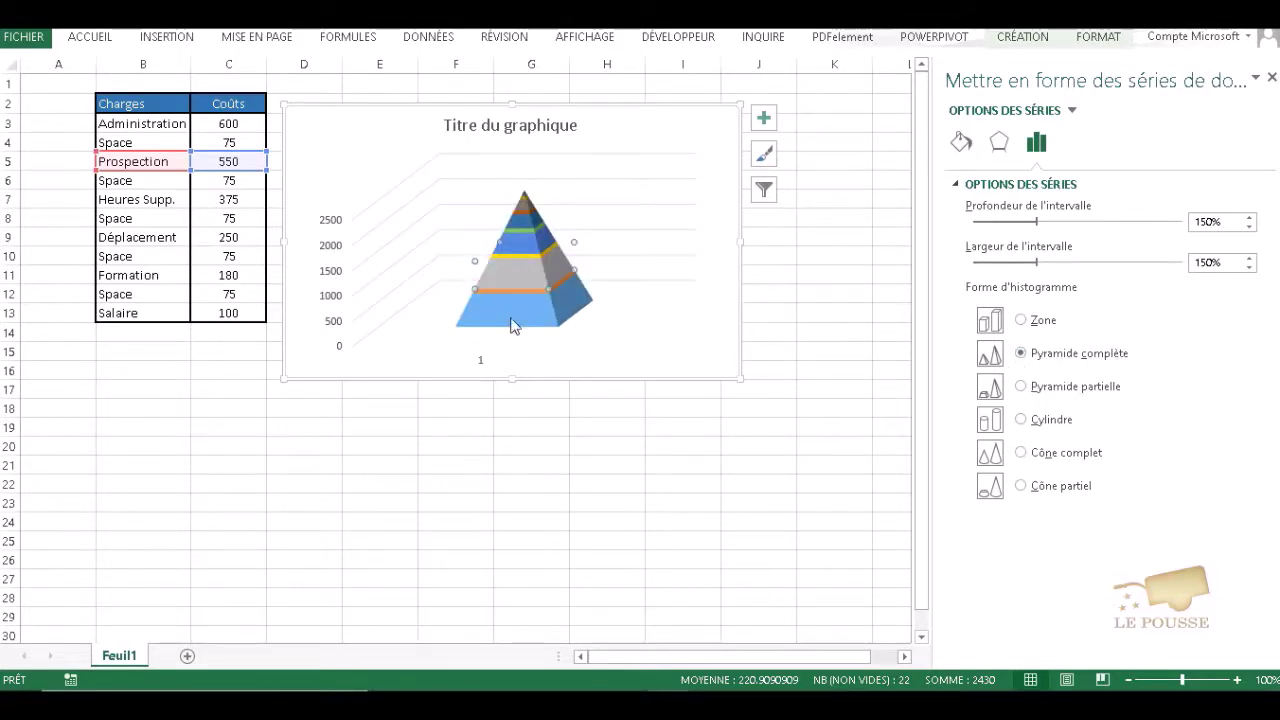
Step: Set the chart's vertical axis to show values in reverse order, then close the formatting options
{"action": "mouse_move", "coordinate": [530, 320]}
{"action": "mouse_move", "coordinate": [533, 260]}
{"action": "left_click", "coordinate": [333, 256]}
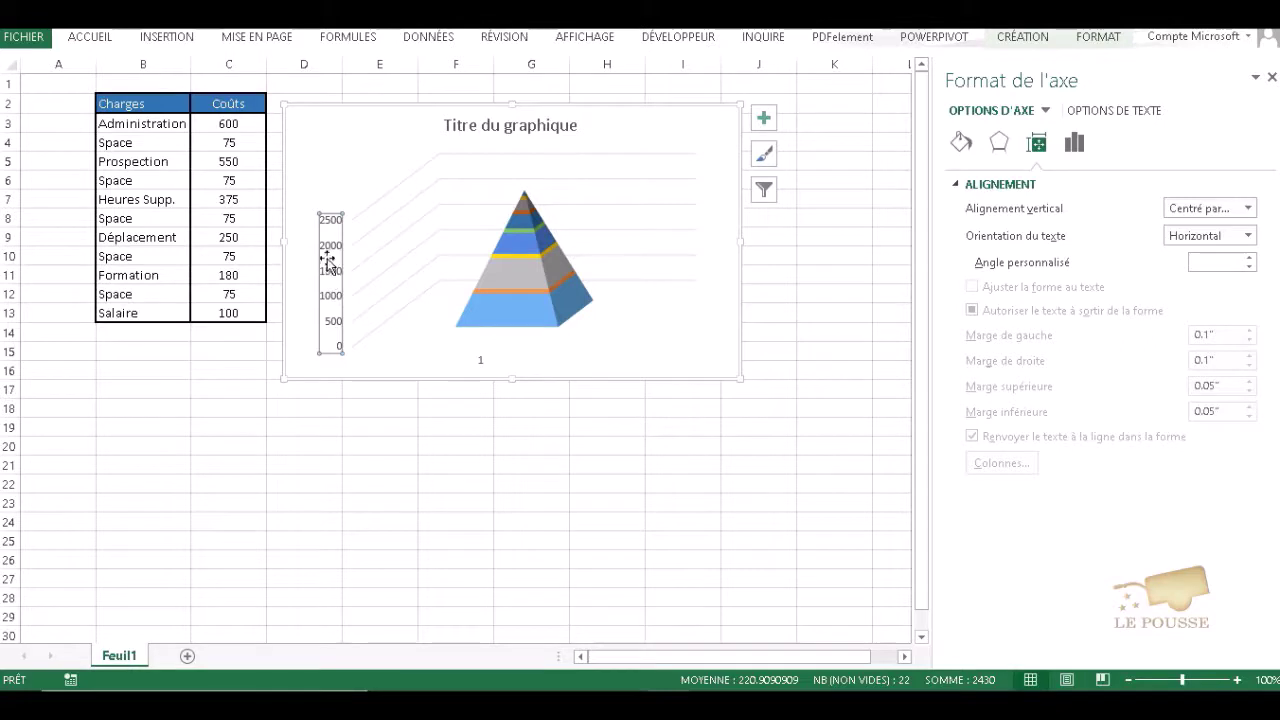
{"action": "right_click", "coordinate": [335, 256]}
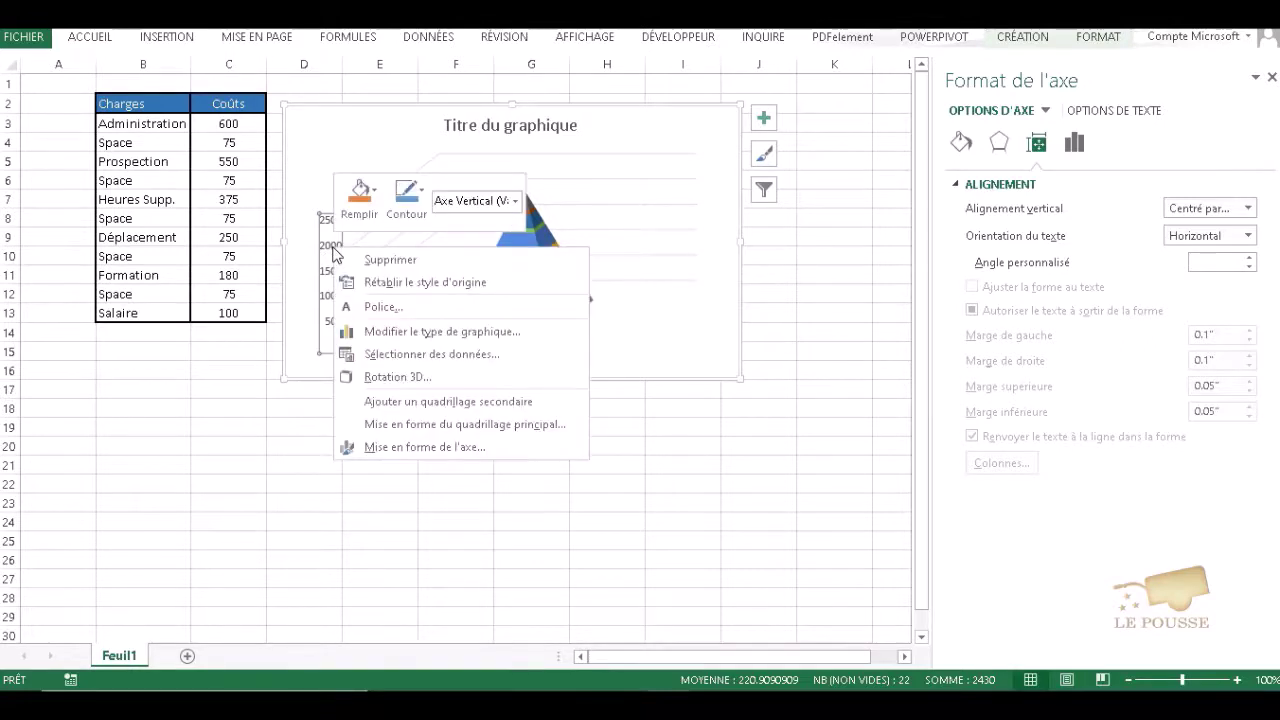
{"action": "left_click", "coordinate": [430, 449]}
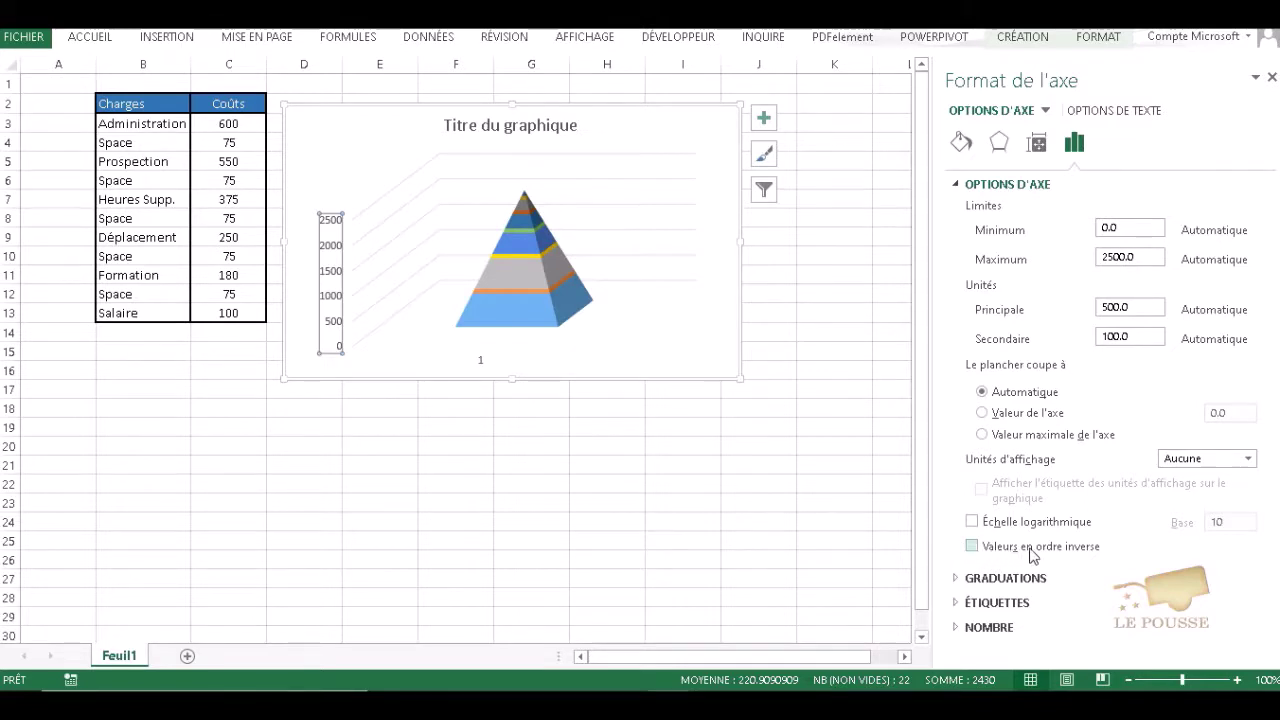
{"action": "left_click", "coordinate": [972, 547]}
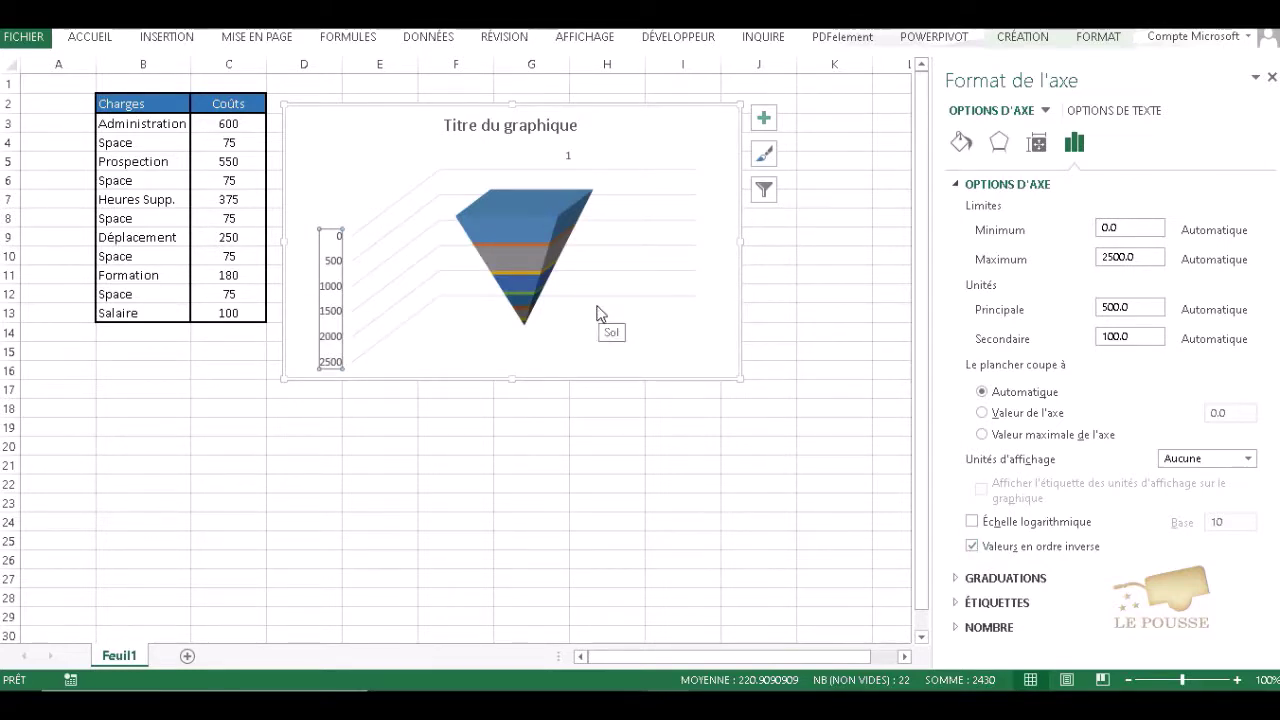
{"action": "left_click", "coordinate": [1272, 78]}
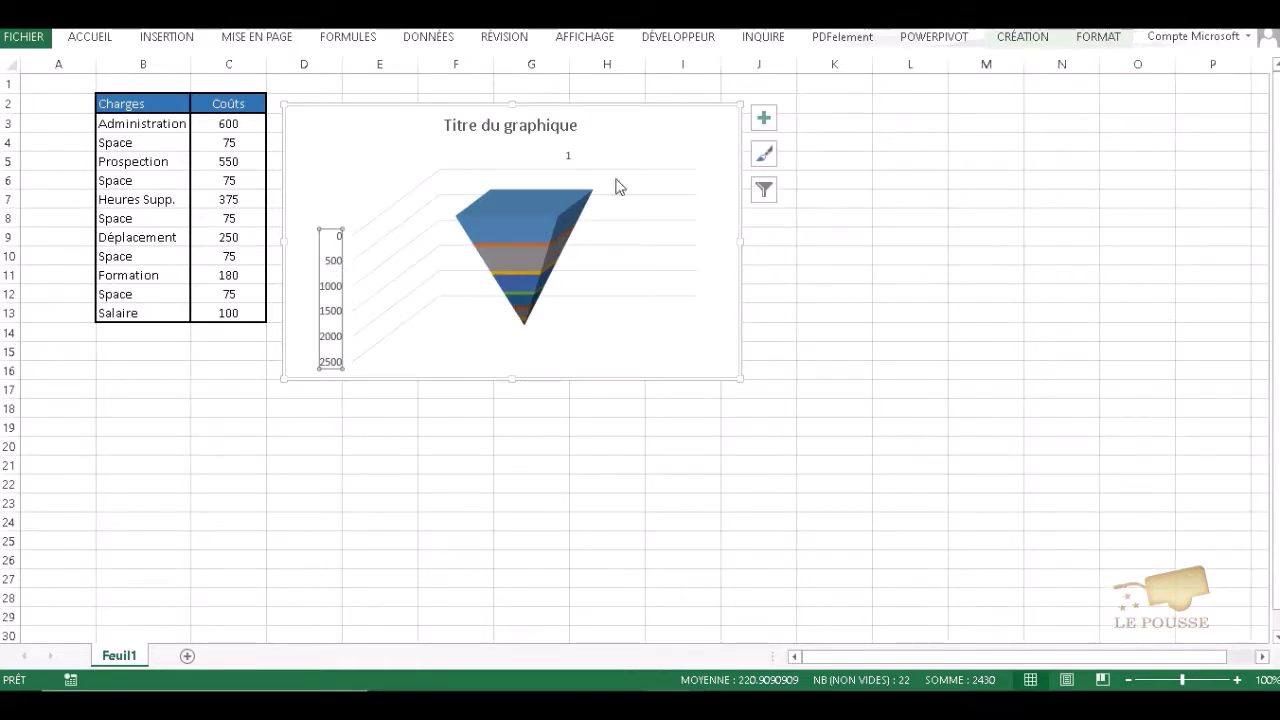
Step: Remove the axes, chart title and gridlines from the inverted pyramid chart
{"action": "left_click", "coordinate": [766, 121]}
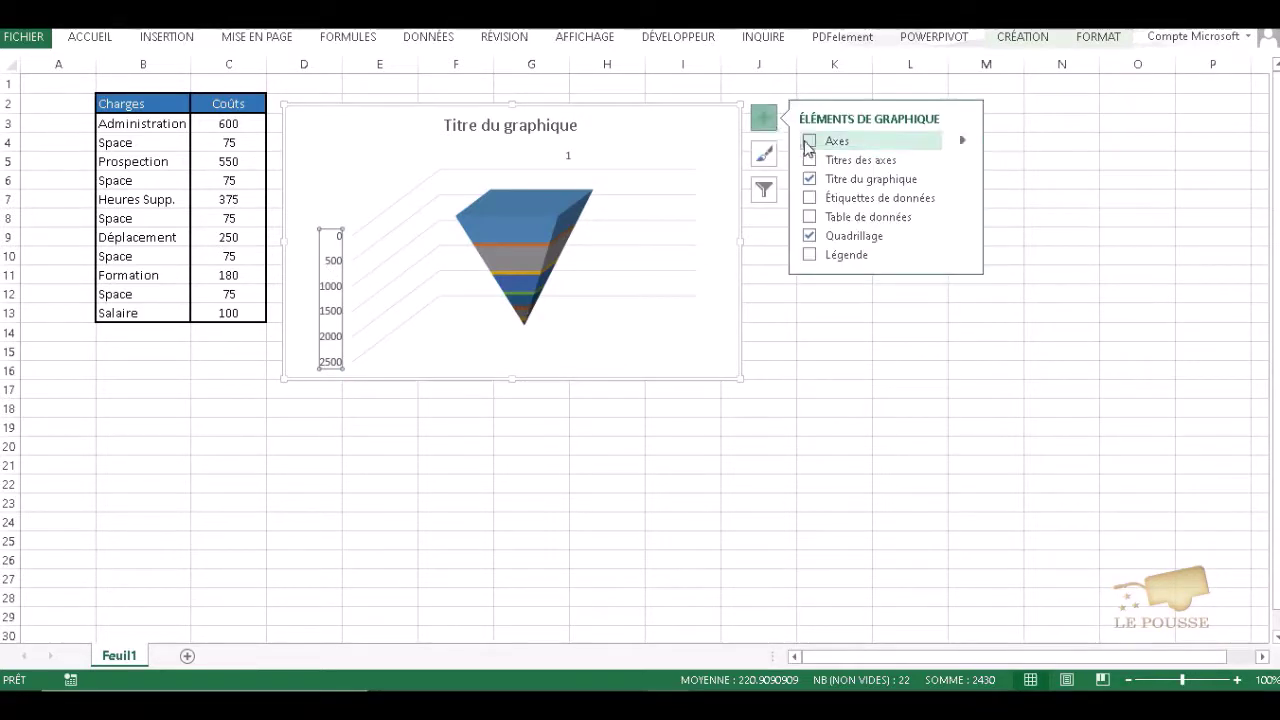
{"action": "left_click", "coordinate": [809, 179]}
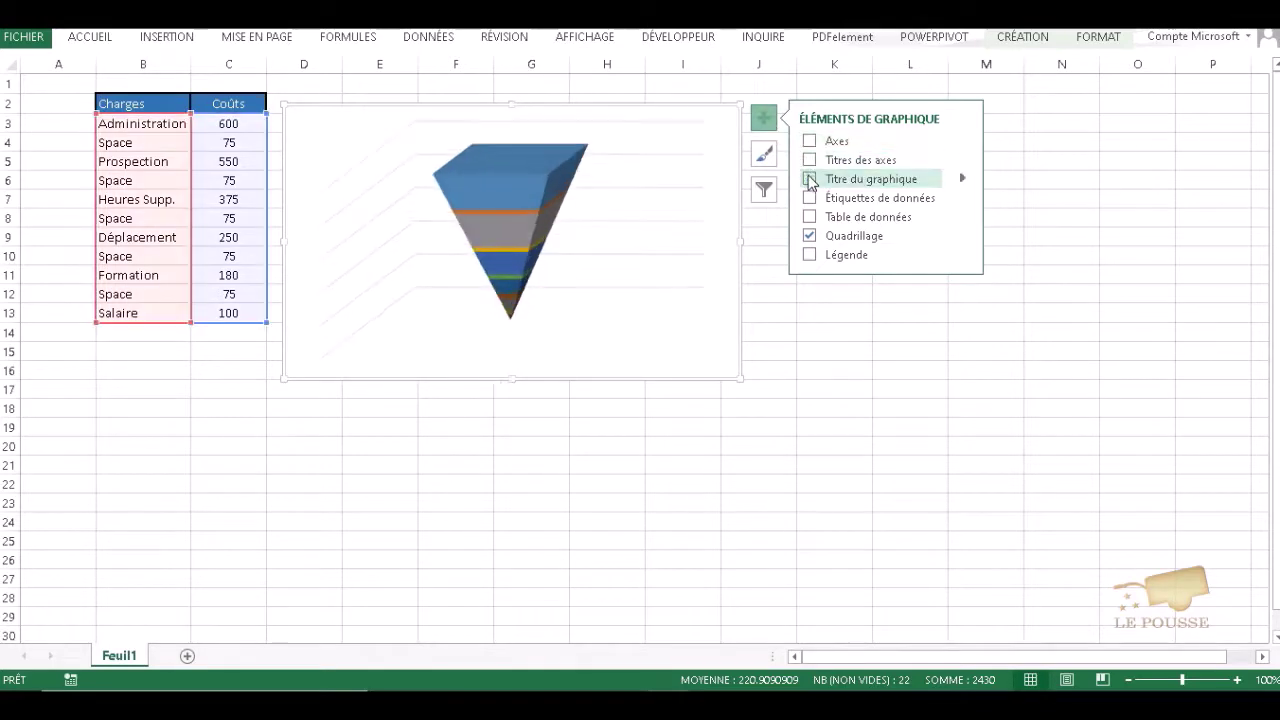
{"action": "left_click", "coordinate": [811, 235]}
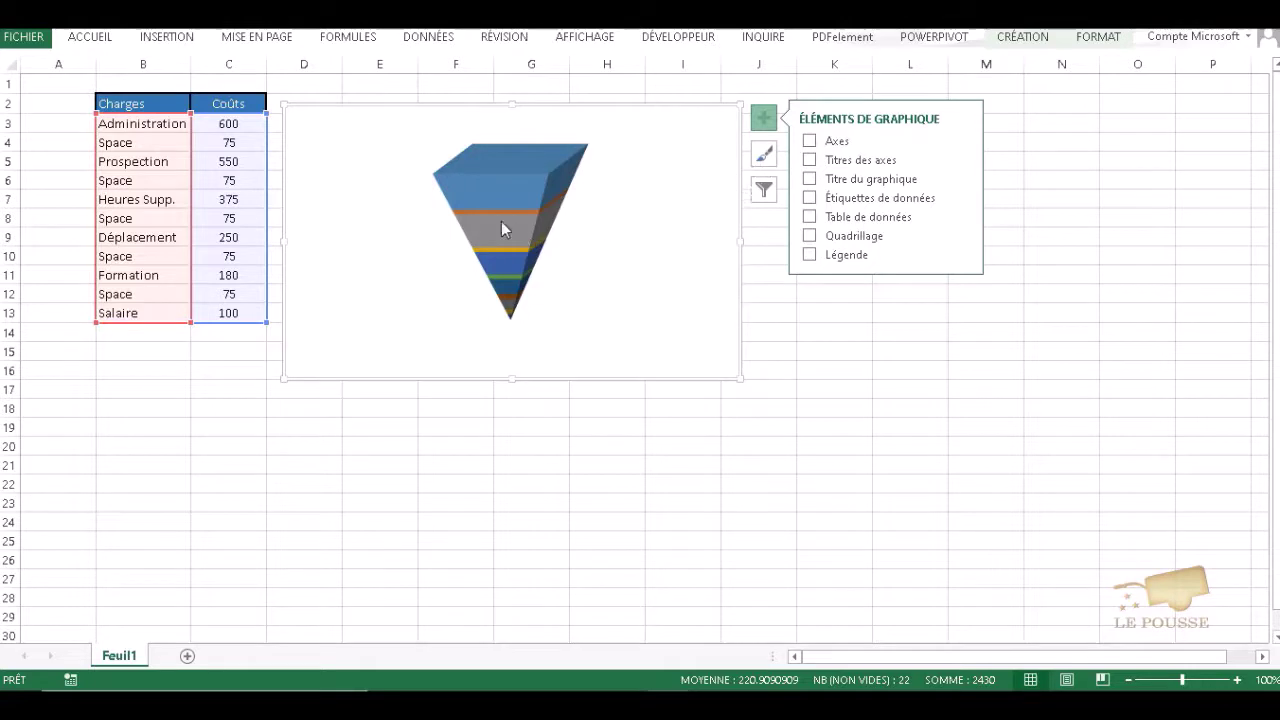
Step: Enlarge the inverted pyramid chart from its corner and move it slightly upward next to the charges table
{"action": "left_click", "coordinate": [763, 117]}
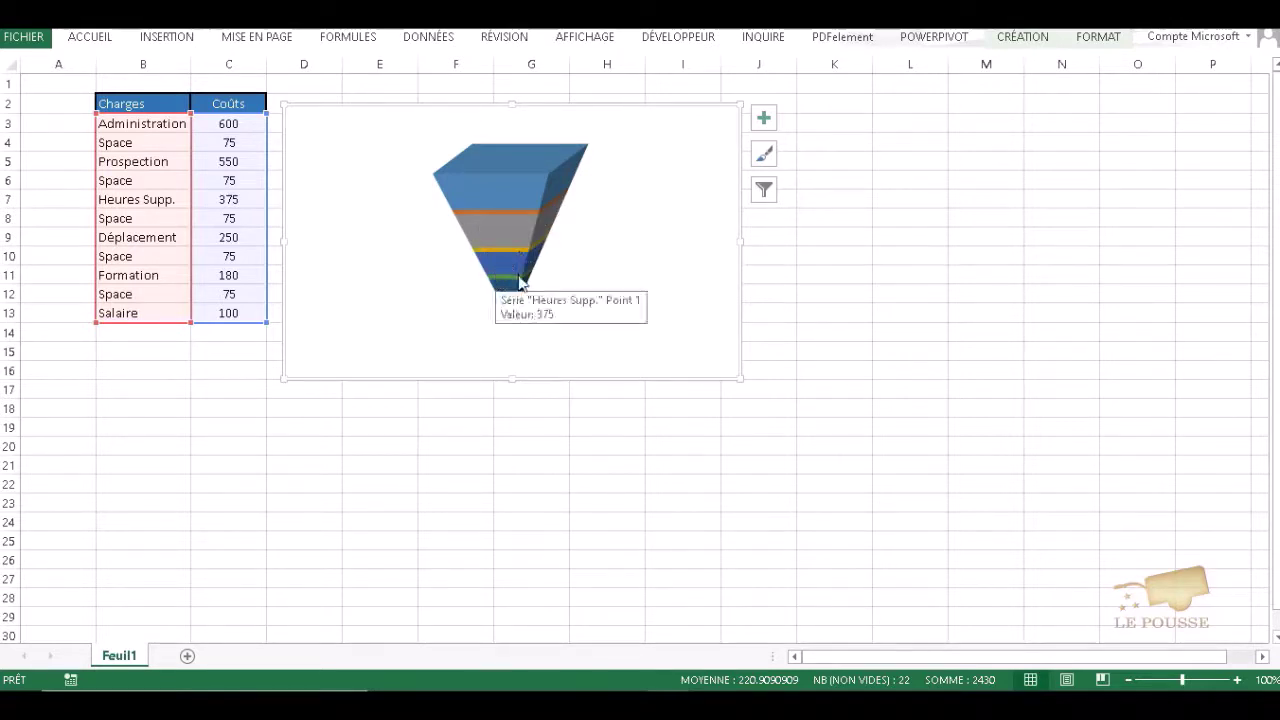
{"action": "left_click", "coordinate": [492, 230]}
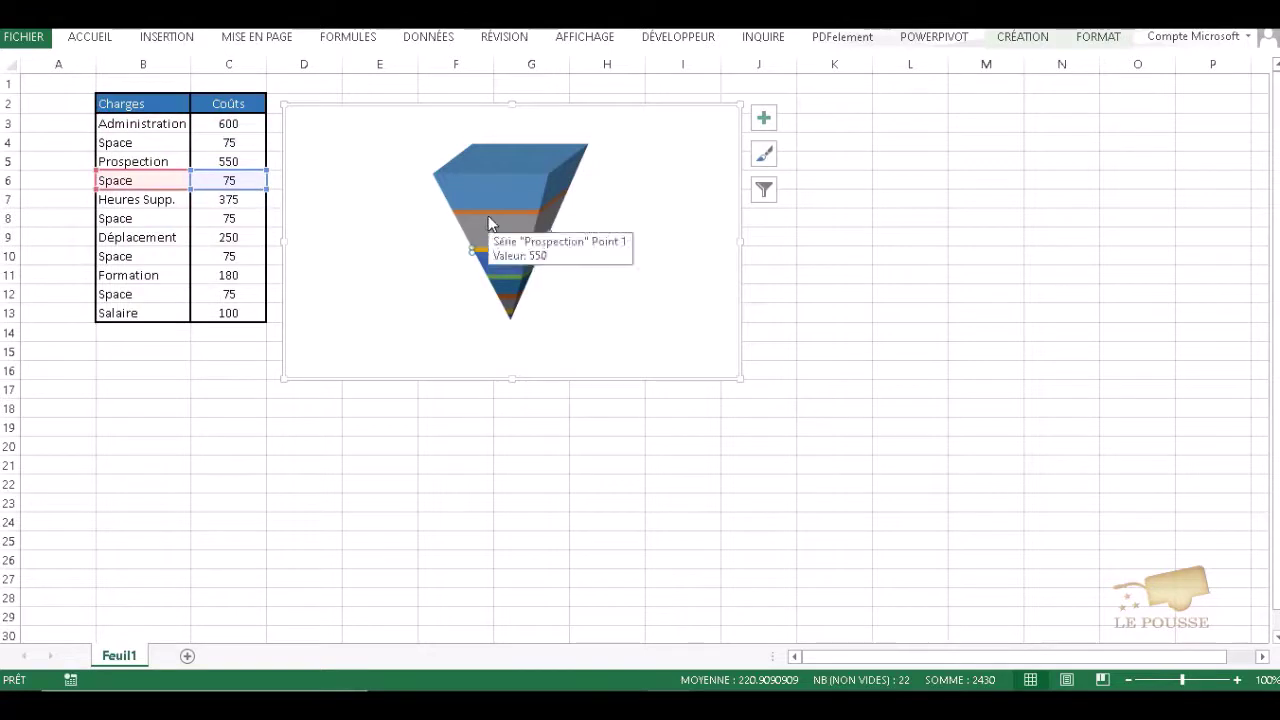
{"action": "left_click", "coordinate": [489, 220]}
{"action": "left_click", "coordinate": [490, 213]}
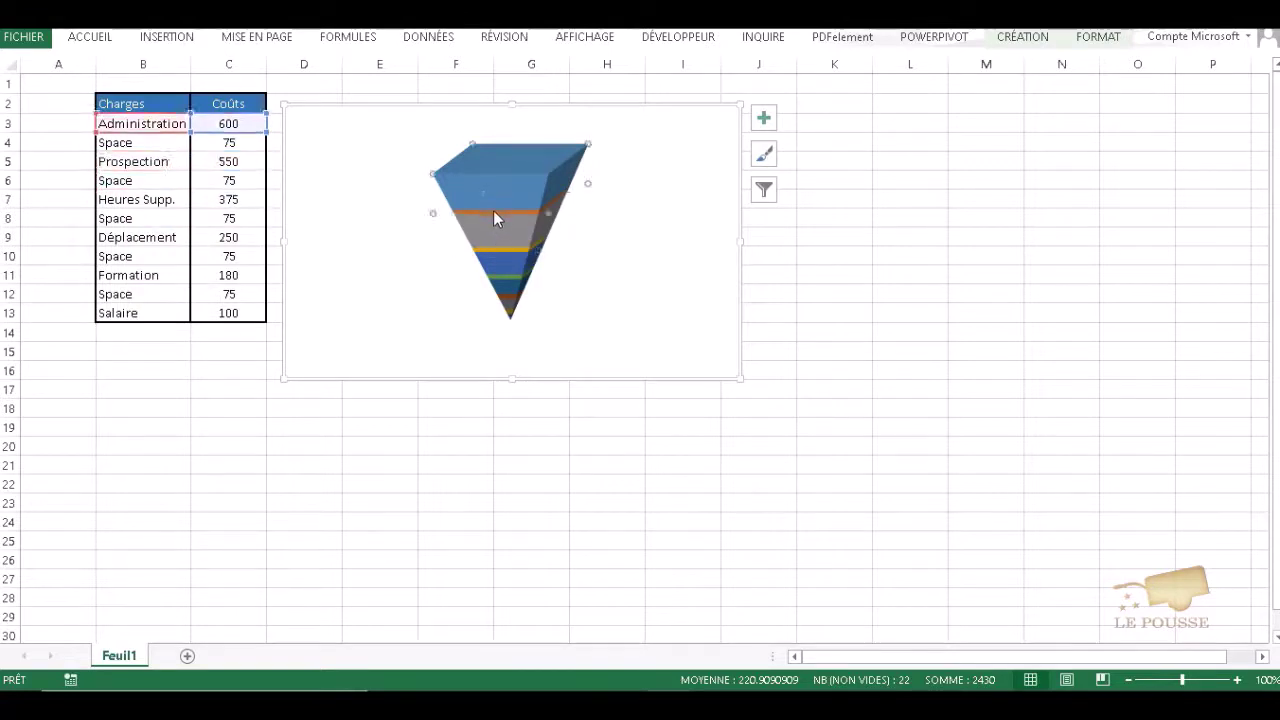
{"action": "left_click", "coordinate": [493, 211]}
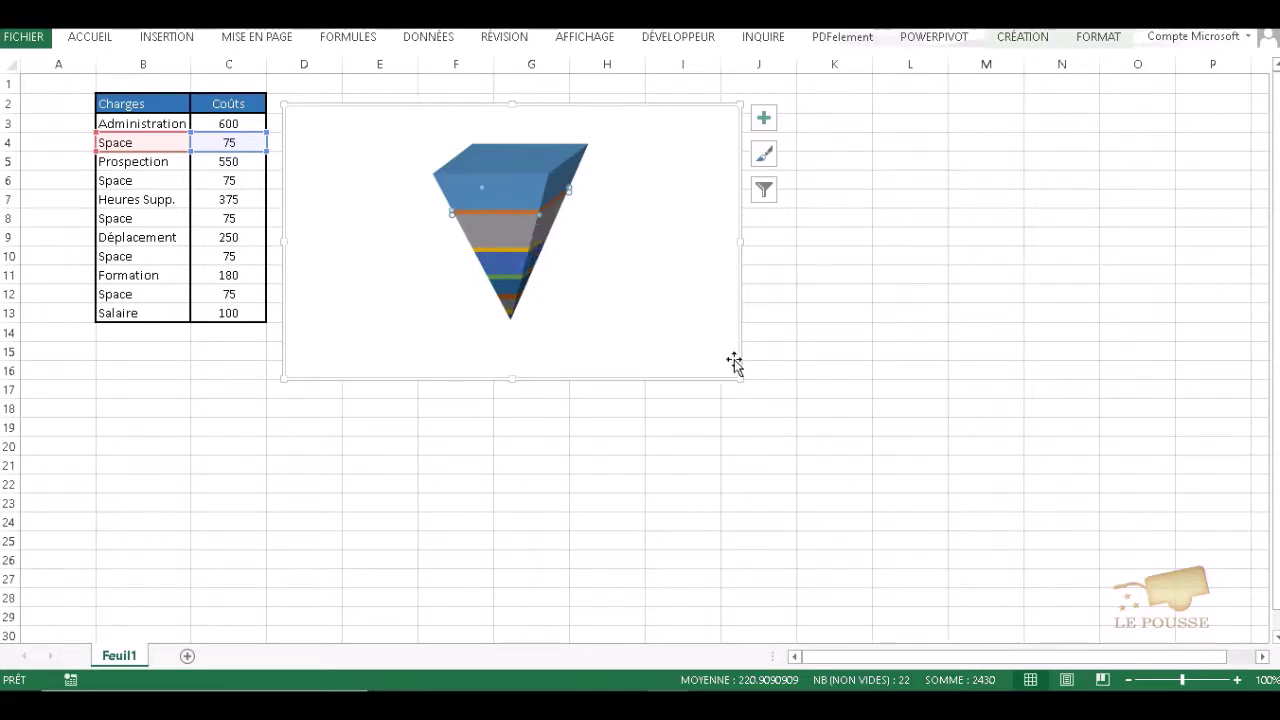
{"action": "left_click_drag", "start_coordinate": [737, 379], "coordinate": [803, 422]}
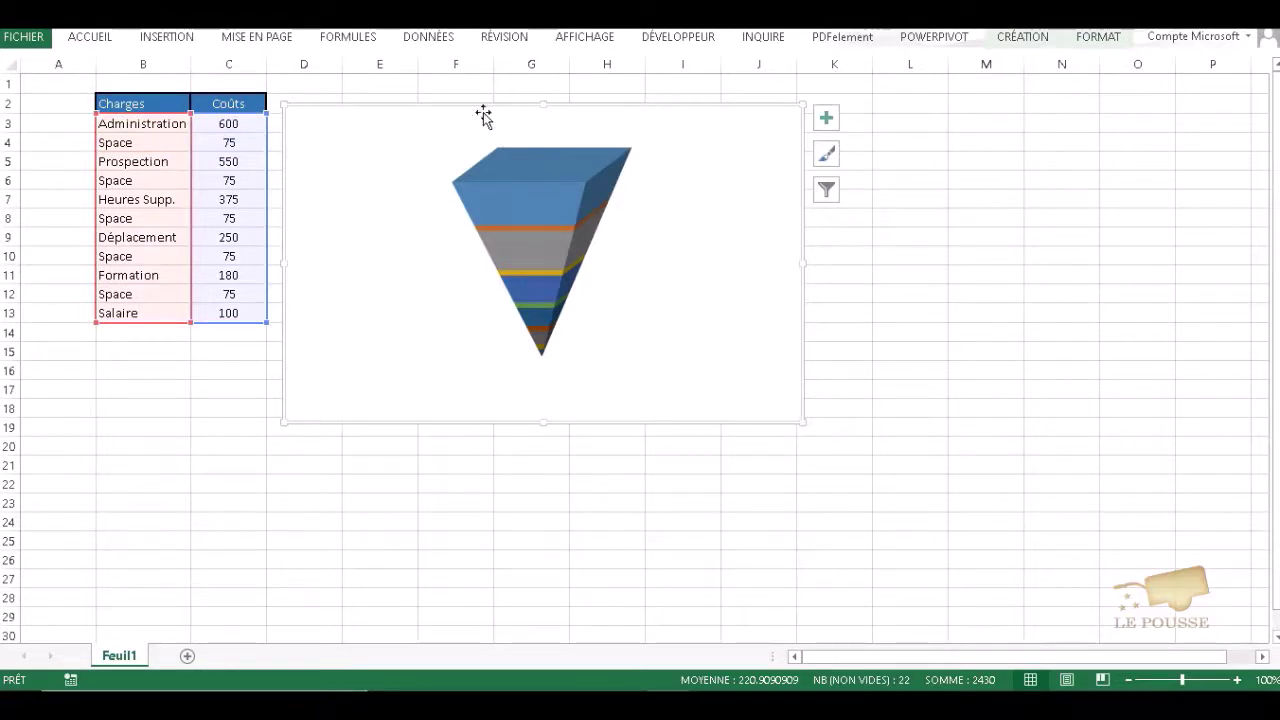
{"action": "left_click_drag", "start_coordinate": [482, 106], "coordinate": [478, 94]}
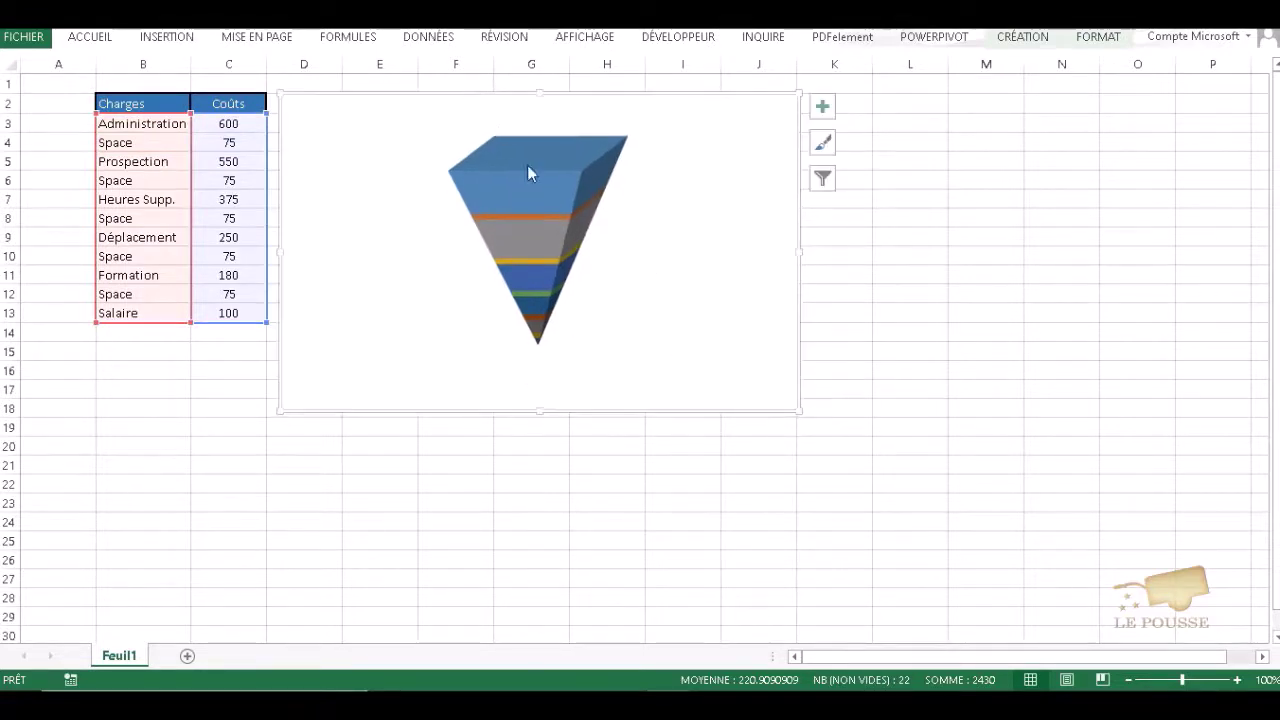
Step: Set the fill of the first two Space series in the pyramid to Aucun remplissage
{"action": "left_click", "coordinate": [526, 216]}
{"action": "right_click", "coordinate": [526, 216]}
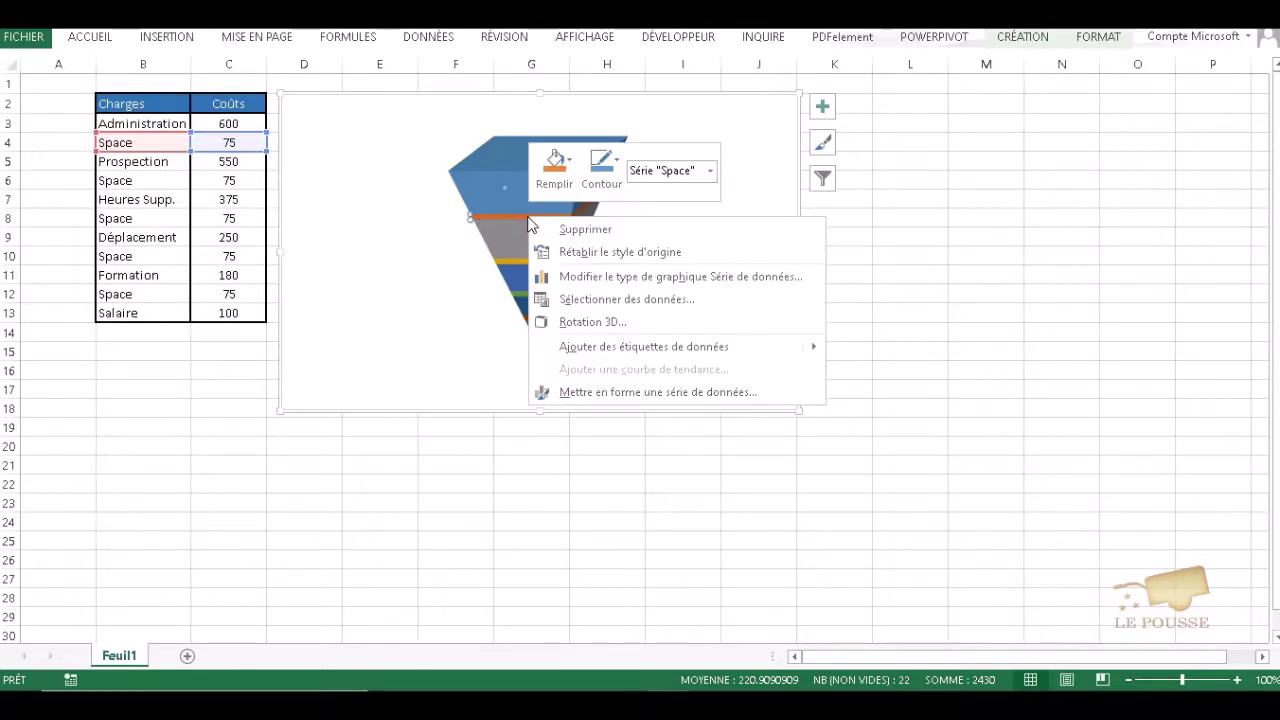
{"action": "left_click", "coordinate": [554, 168]}
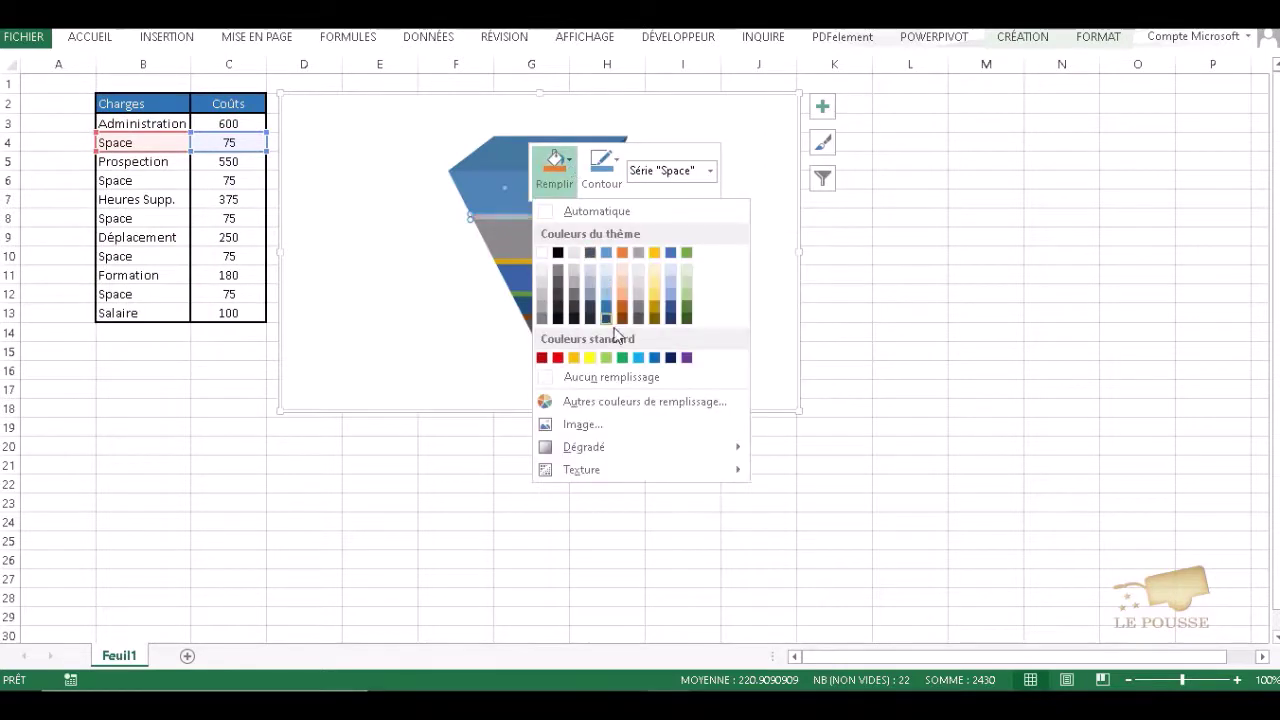
{"action": "left_click", "coordinate": [603, 380]}
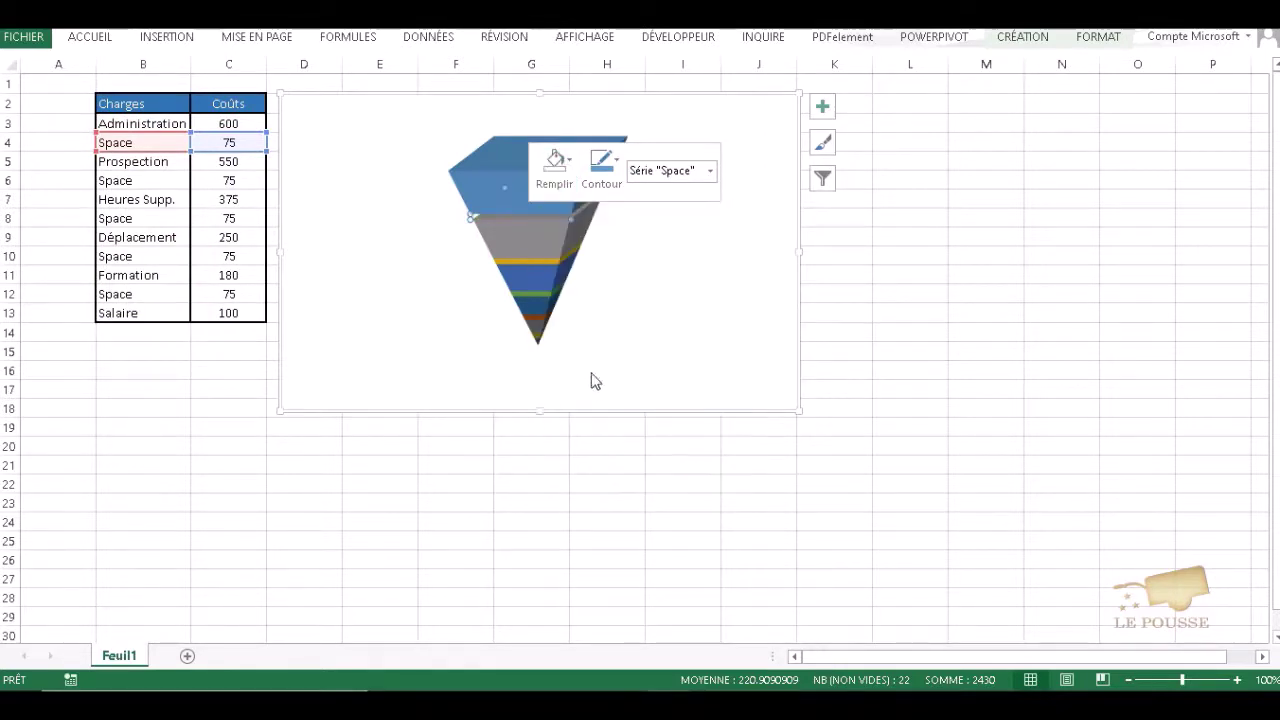
{"action": "left_click", "coordinate": [529, 258]}
{"action": "left_click", "coordinate": [529, 261]}
{"action": "right_click", "coordinate": [529, 261]}
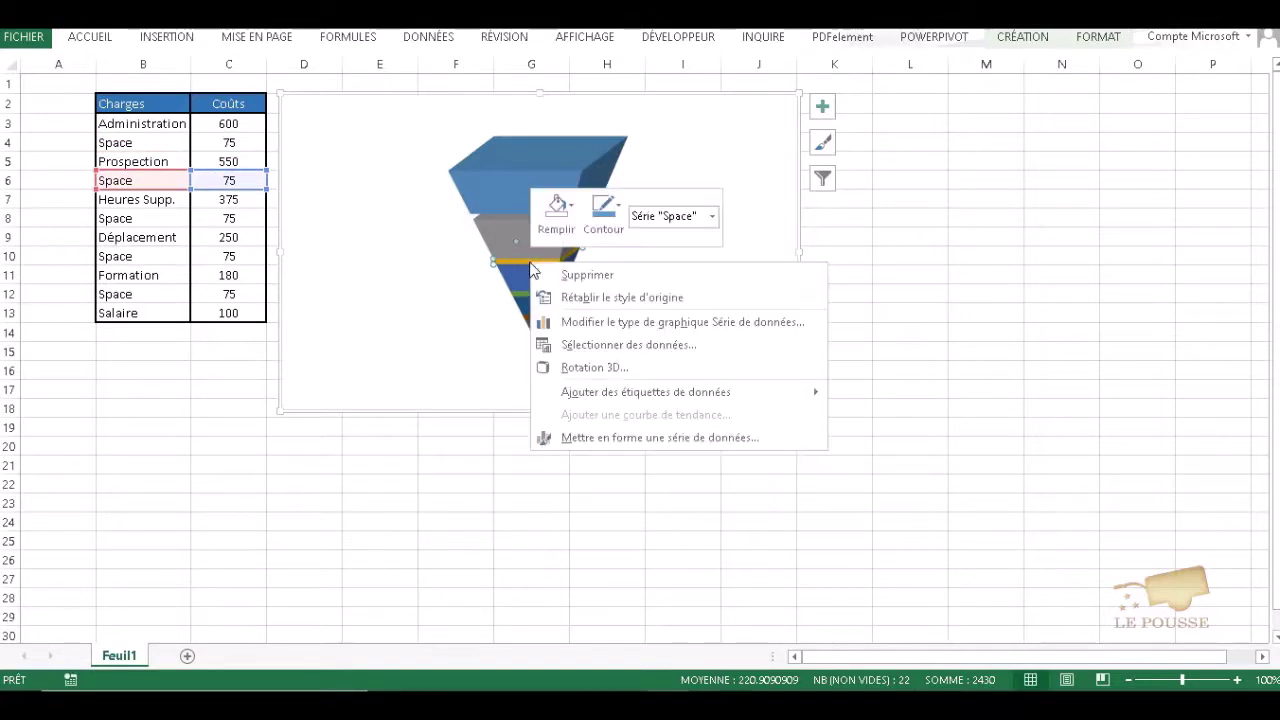
{"action": "left_click", "coordinate": [556, 207]}
{"action": "left_click", "coordinate": [605, 415]}
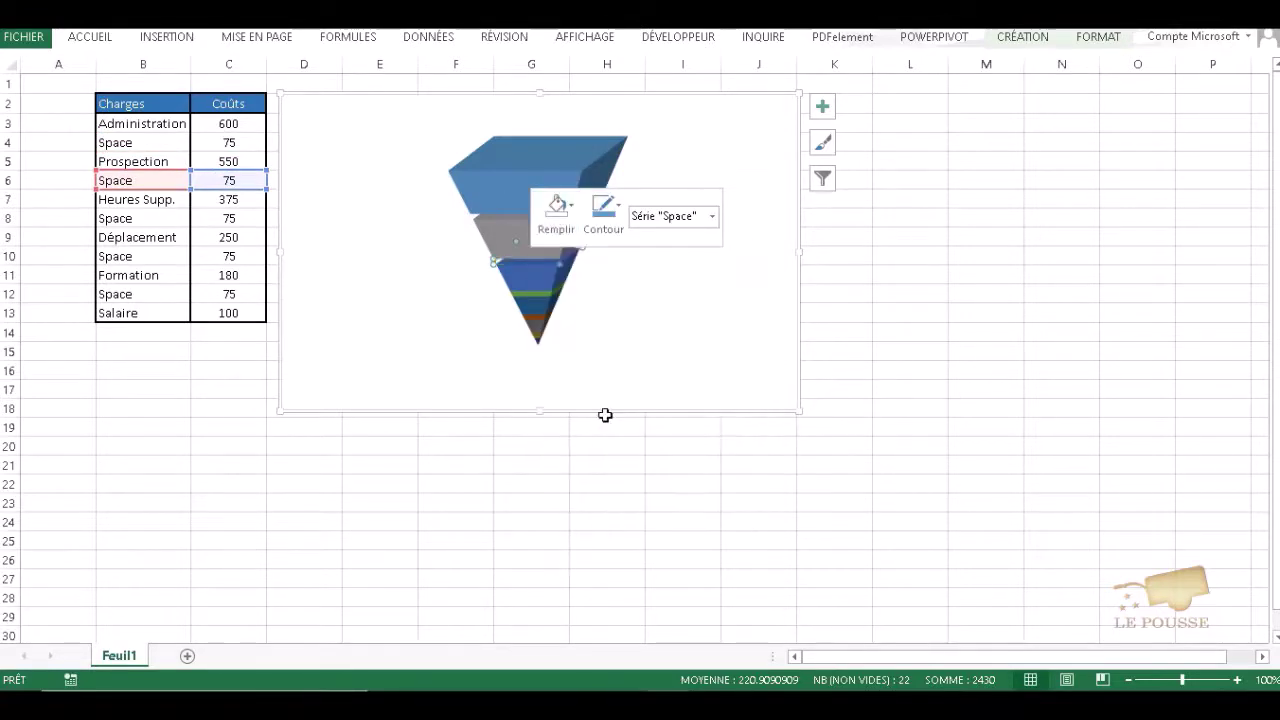
Step: Set the fill of the three remaining Space series to Aucun remplissage, then deselect the chart
{"action": "right_click", "coordinate": [525, 295]}
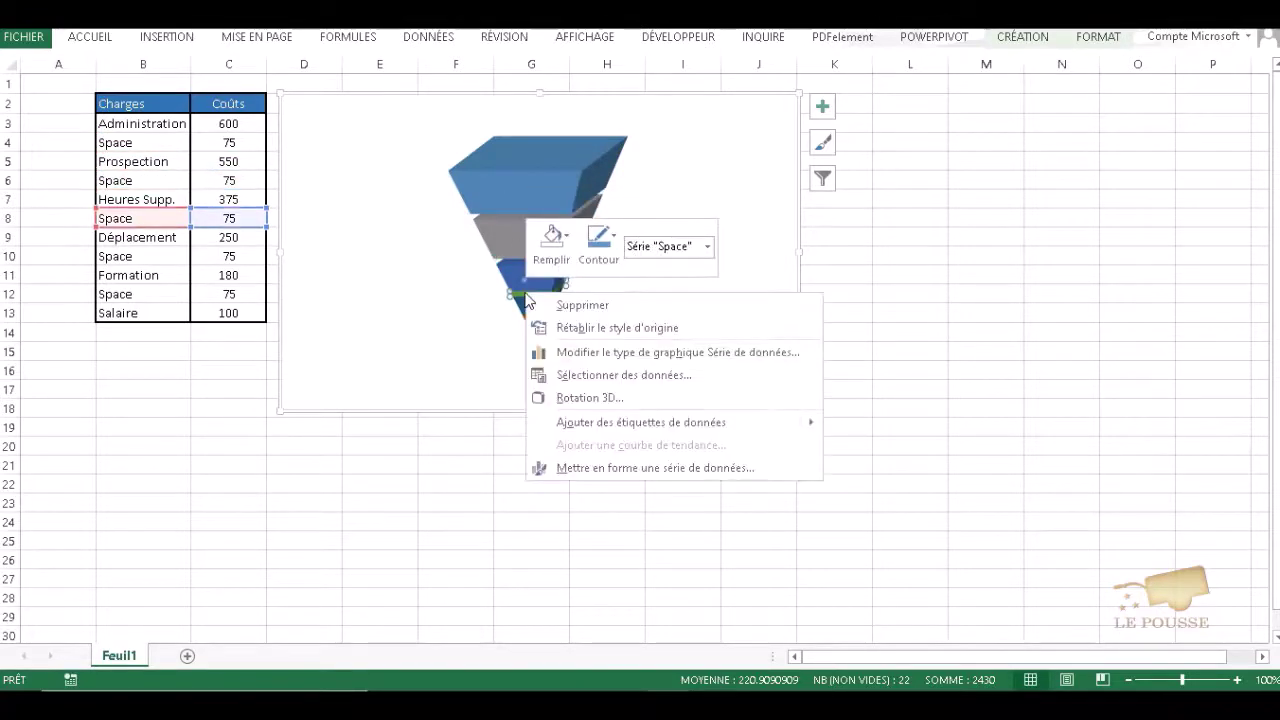
{"action": "left_click", "coordinate": [553, 243]}
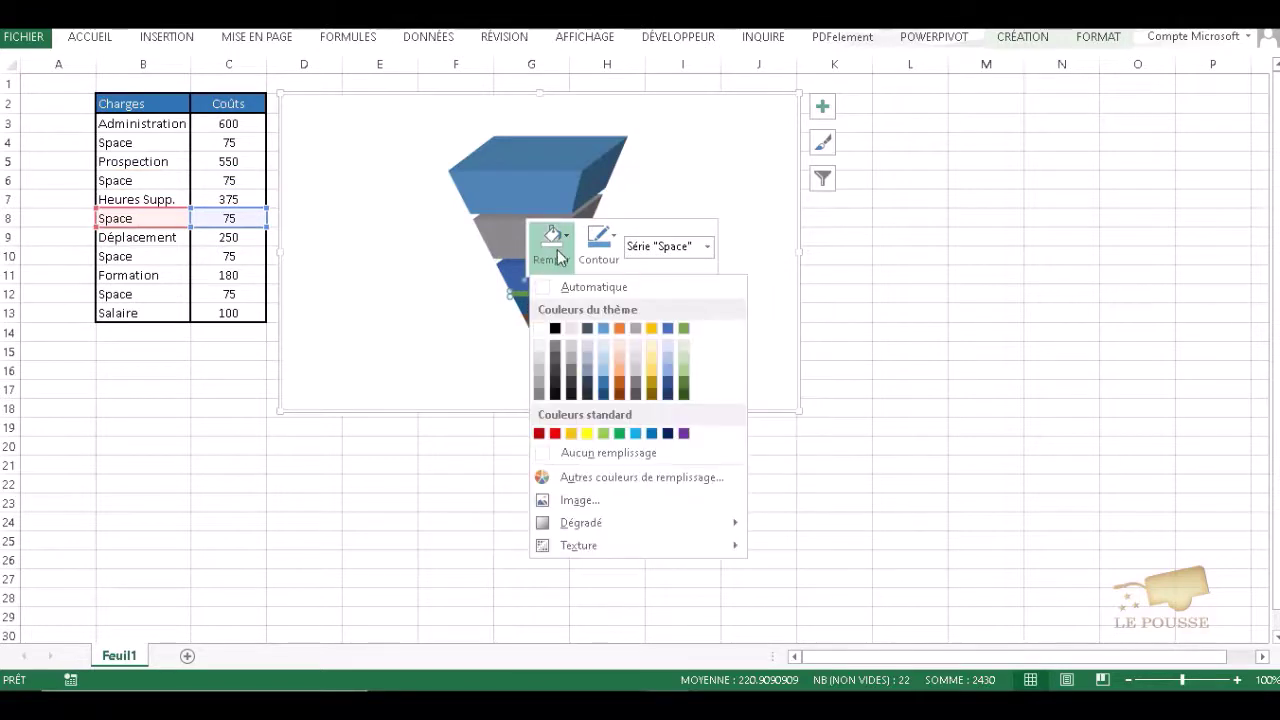
{"action": "left_click", "coordinate": [603, 451]}
{"action": "right_click", "coordinate": [530, 322]}
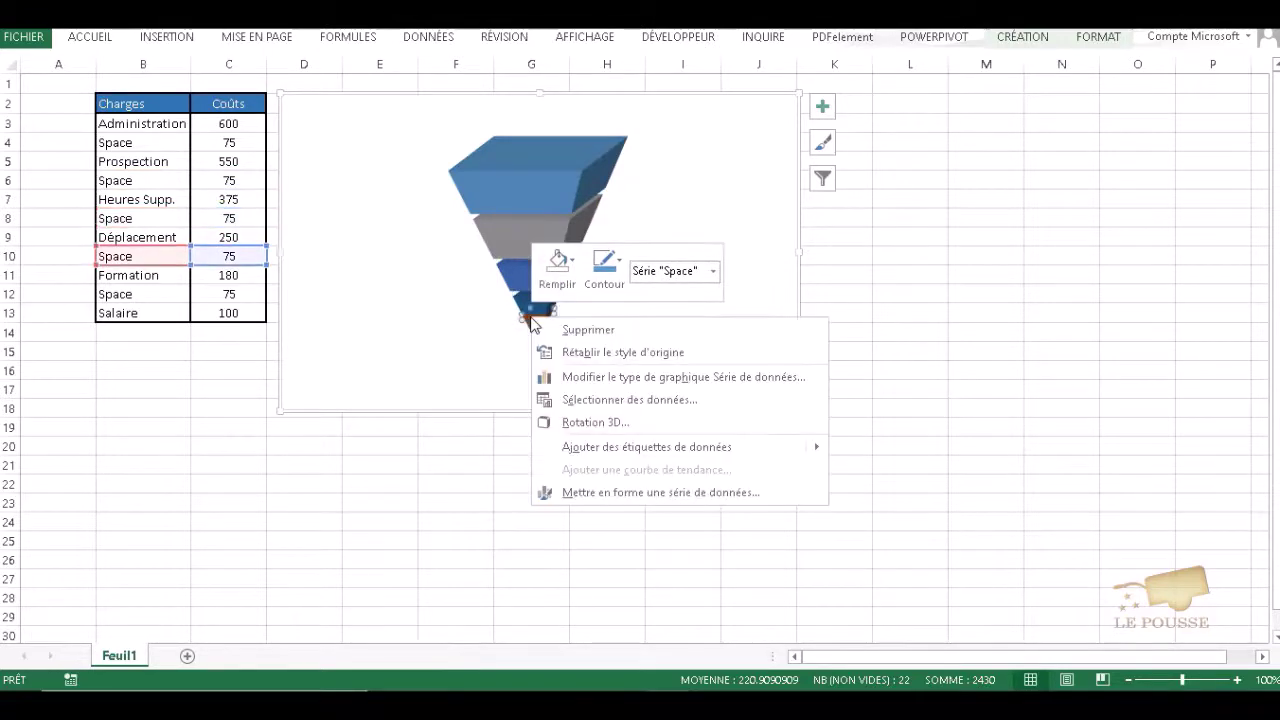
{"action": "left_click", "coordinate": [555, 265]}
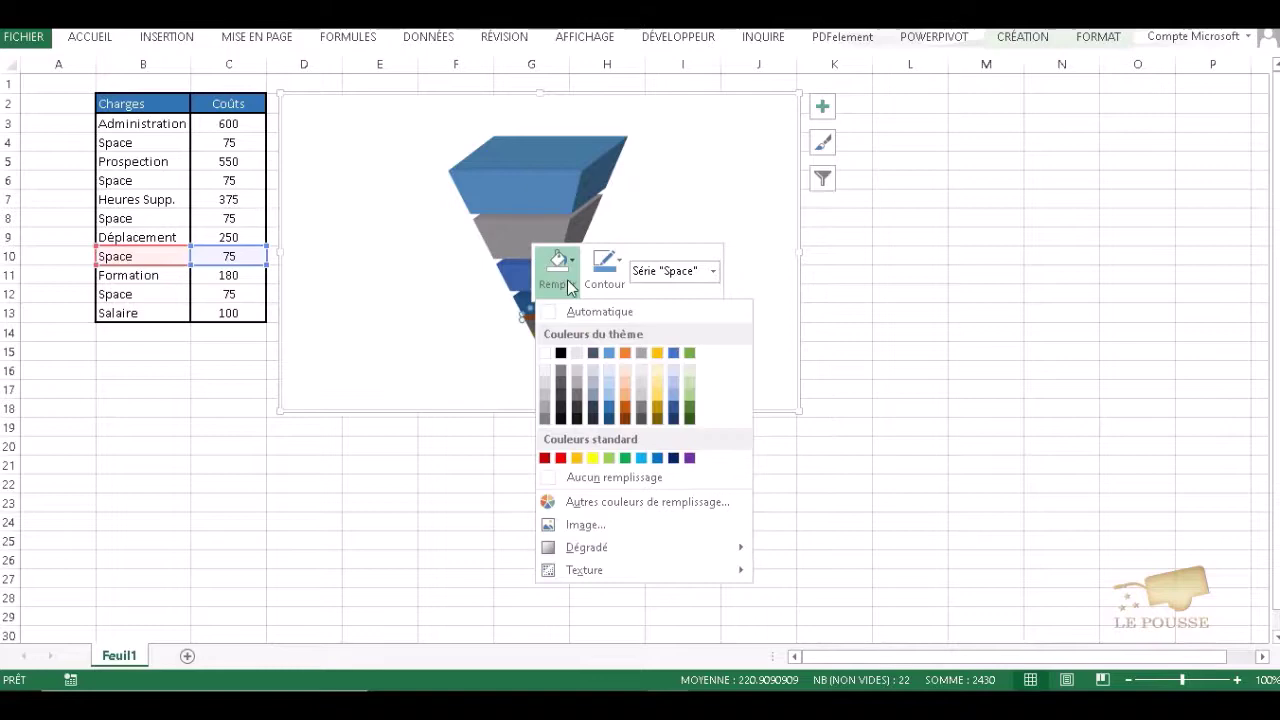
{"action": "left_click", "coordinate": [589, 475]}
{"action": "right_click", "coordinate": [539, 340]}
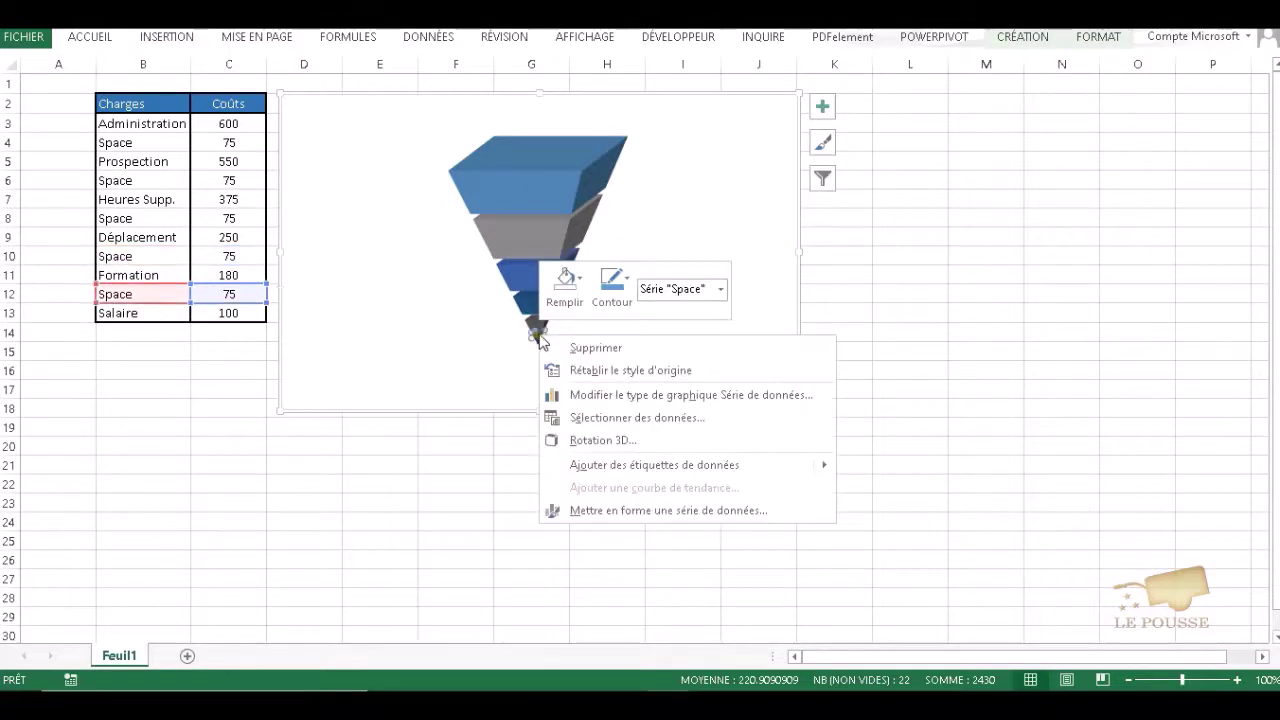
{"action": "left_click", "coordinate": [566, 284]}
{"action": "left_click", "coordinate": [619, 497]}
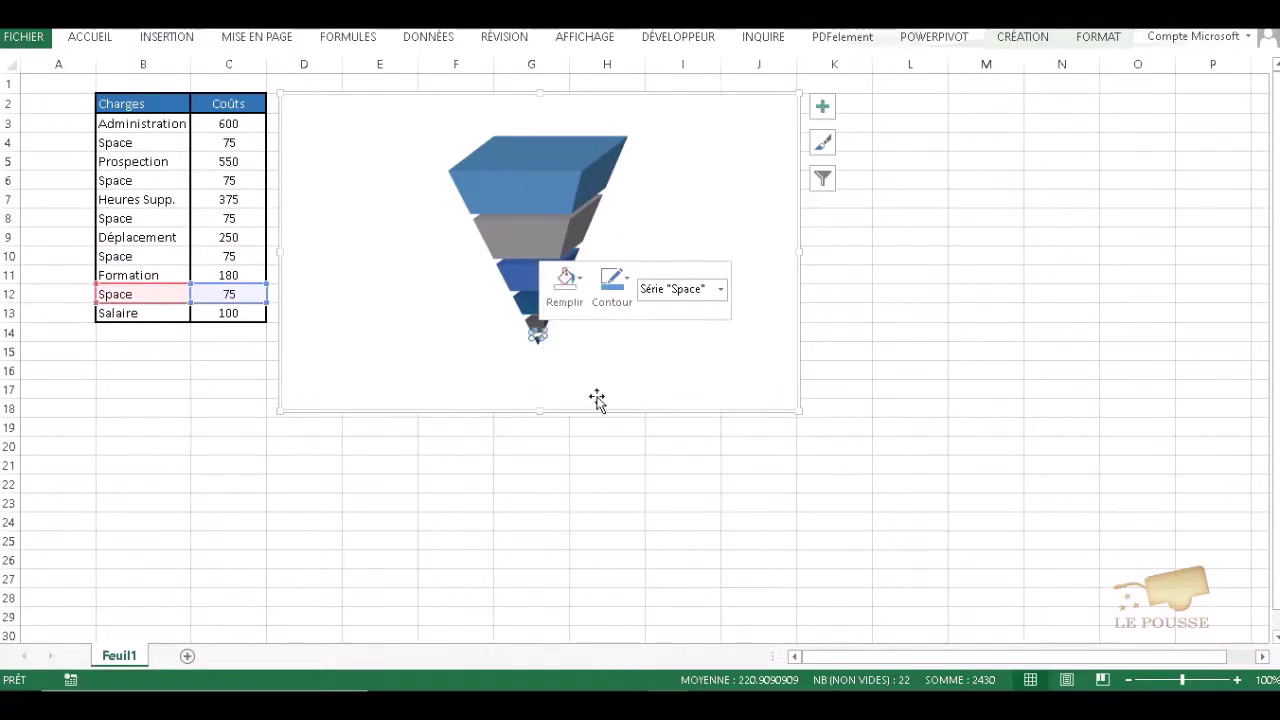
{"action": "left_click", "coordinate": [895, 250]}
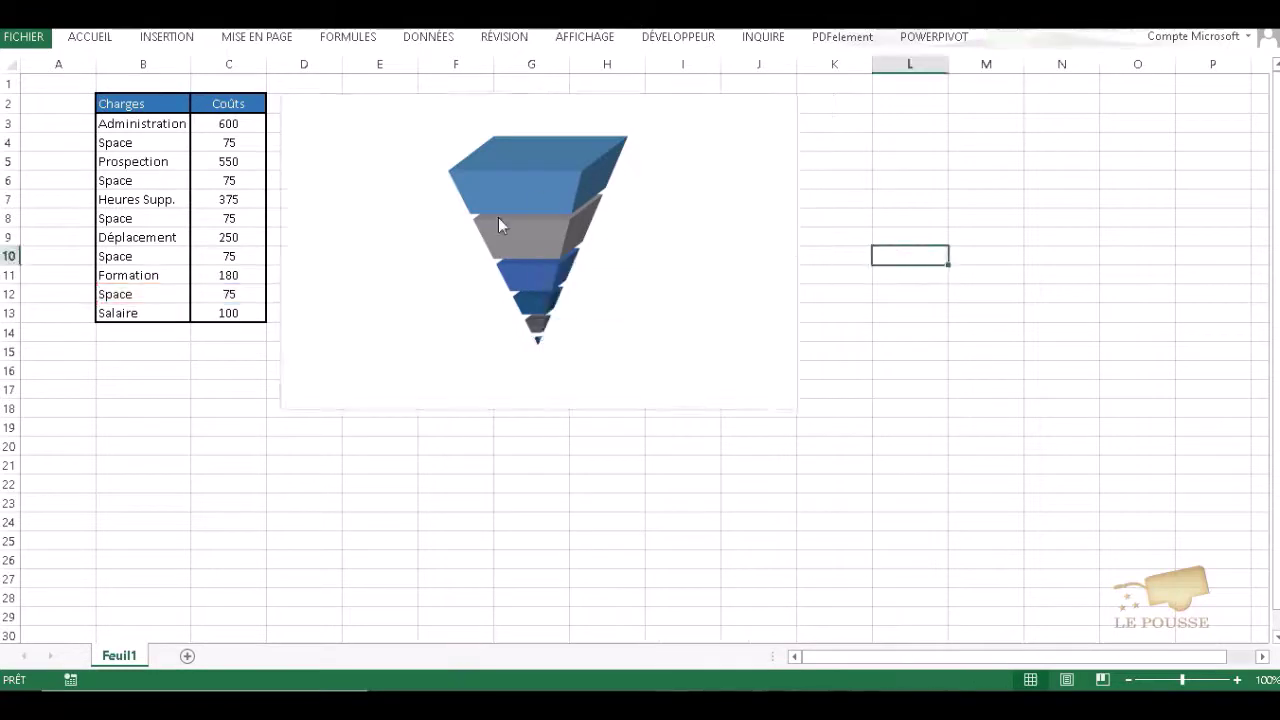
Step: Give the chart area a black outline with a 3 pt thickness, then deselect the chart
{"action": "mouse_move", "coordinate": [574, 229]}
{"action": "left_click", "coordinate": [530, 188]}
{"action": "left_click", "coordinate": [551, 97]}
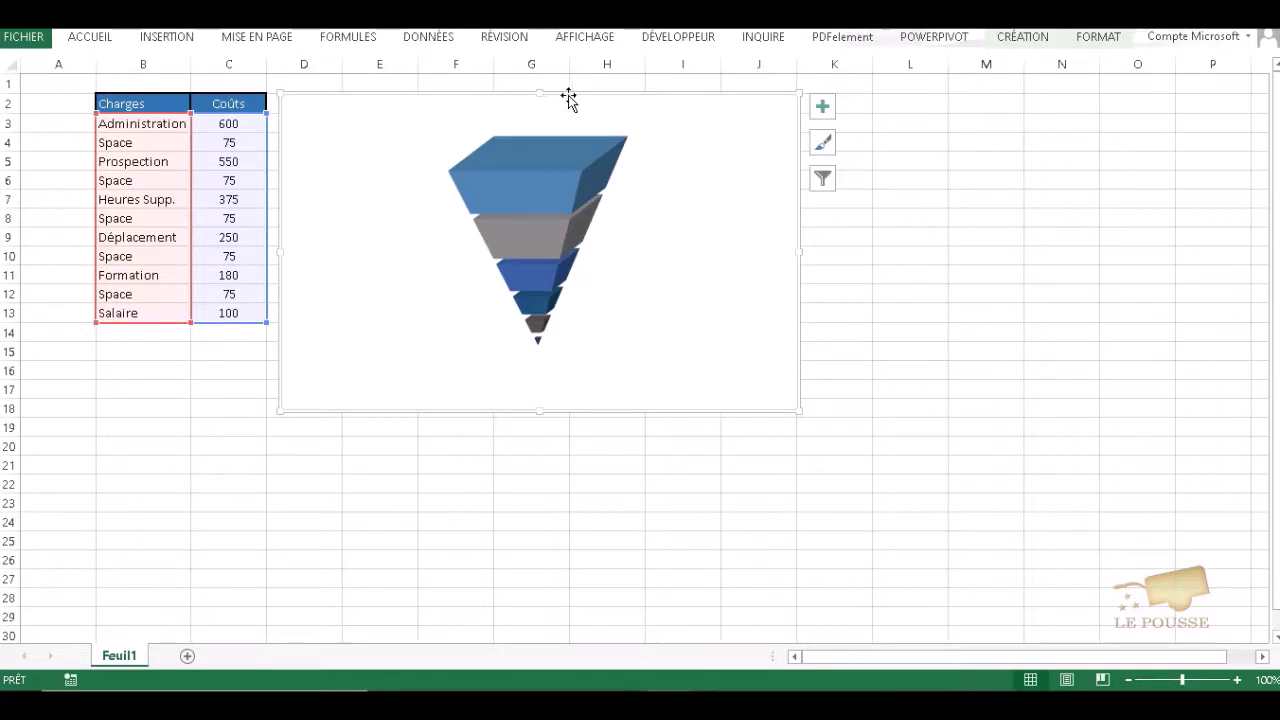
{"action": "right_click", "coordinate": [666, 92]}
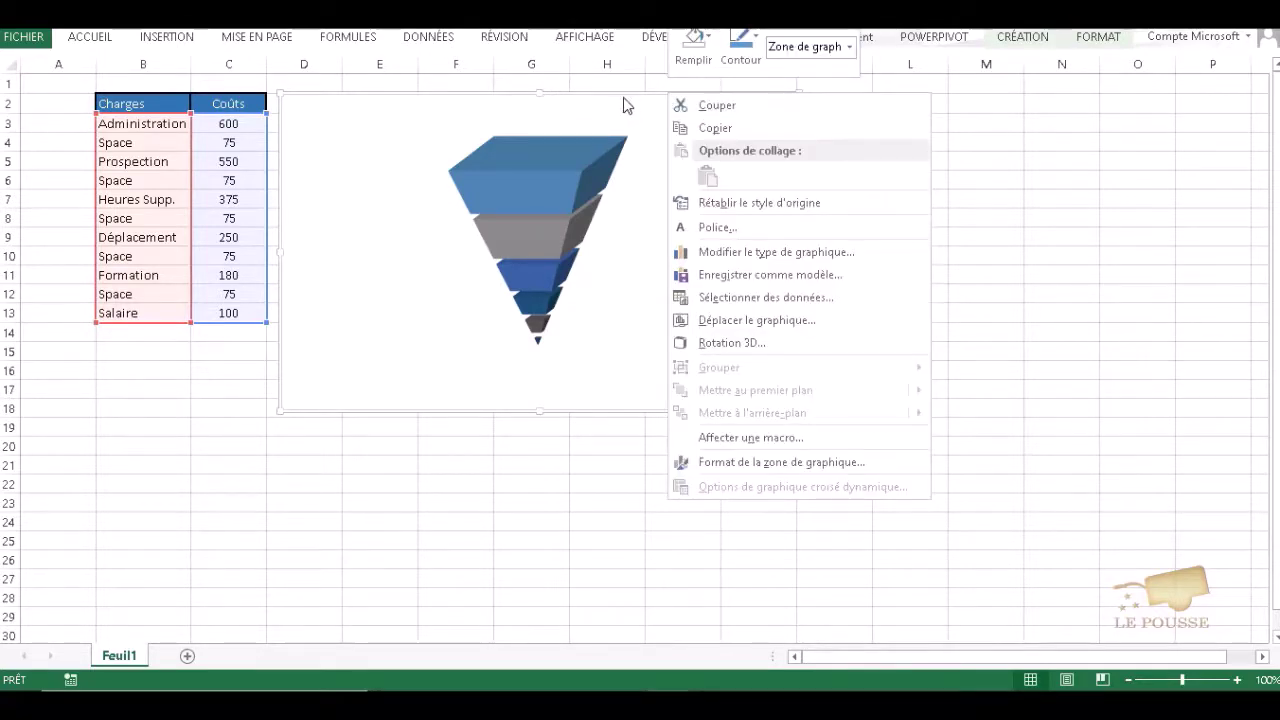
{"action": "left_click", "coordinate": [743, 48]}
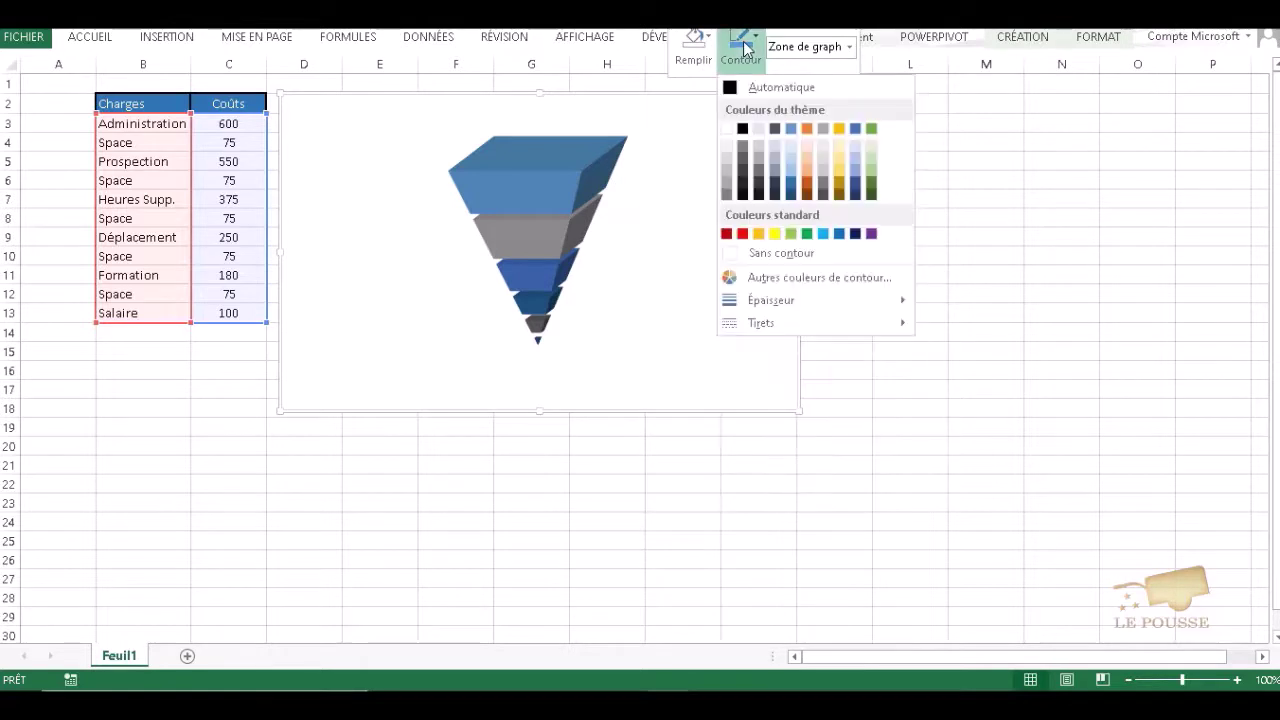
{"action": "left_click", "coordinate": [742, 129]}
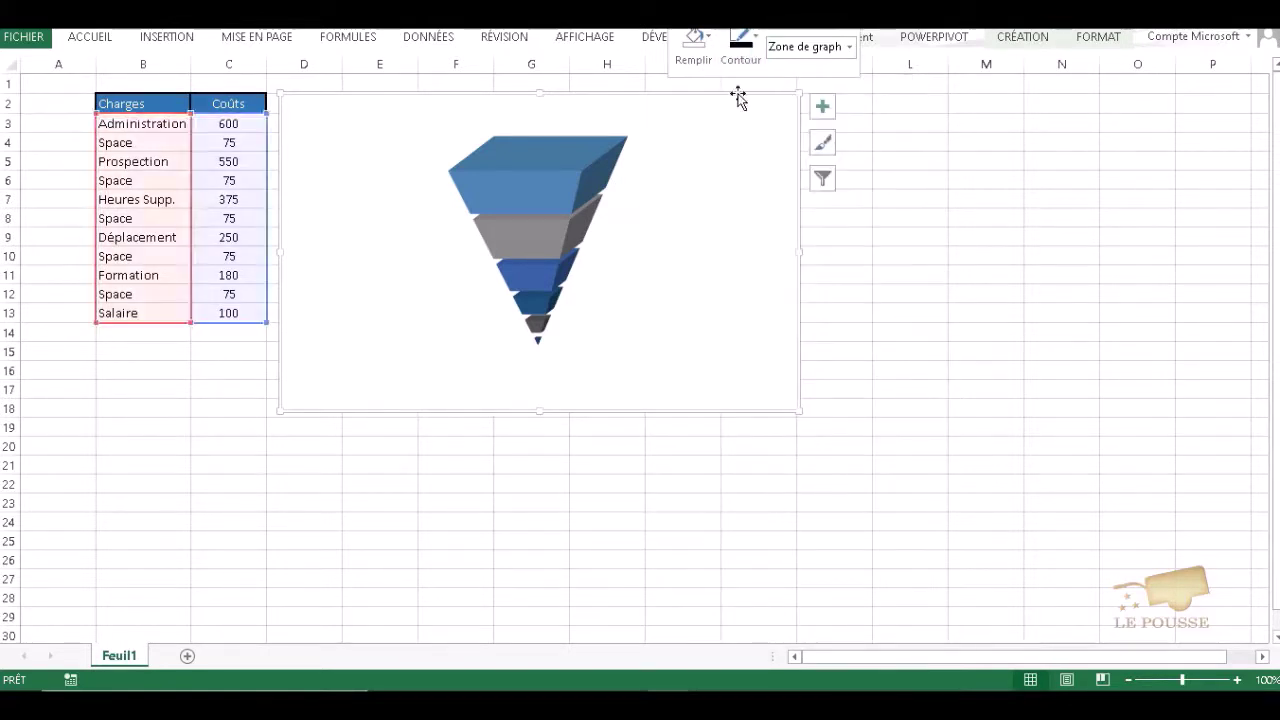
{"action": "left_click", "coordinate": [744, 52]}
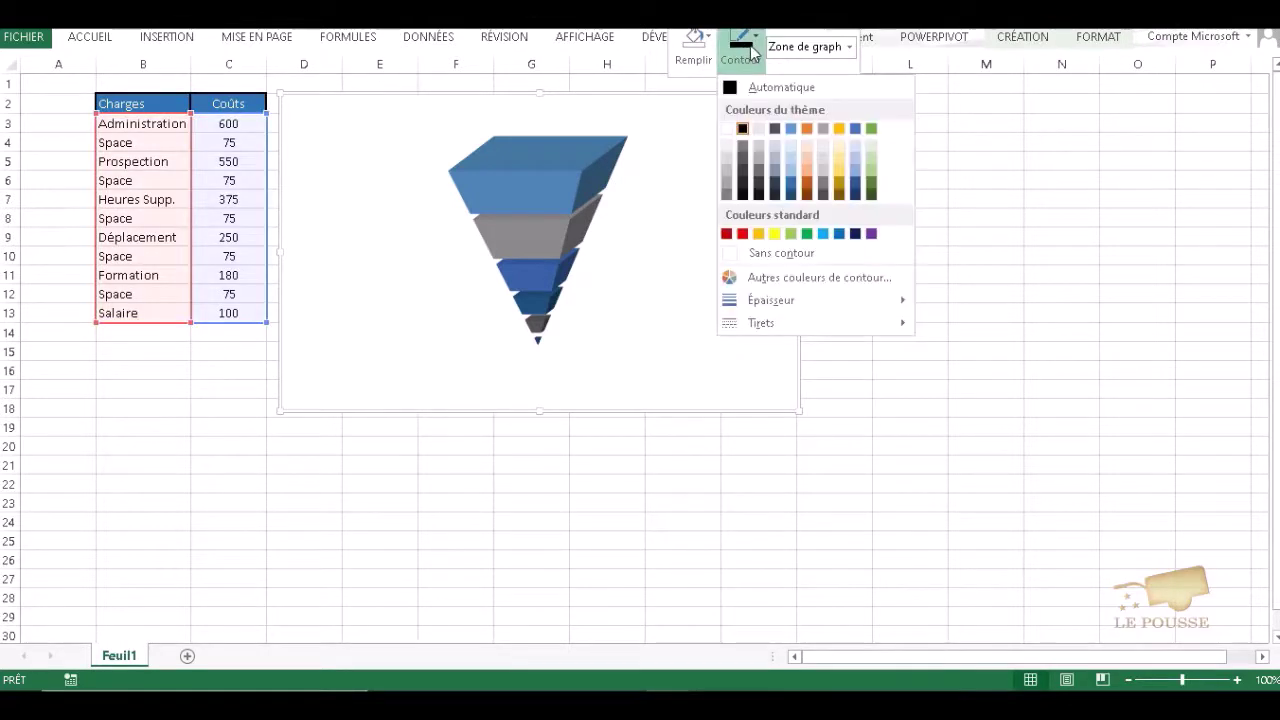
{"action": "mouse_move", "coordinate": [889, 303]}
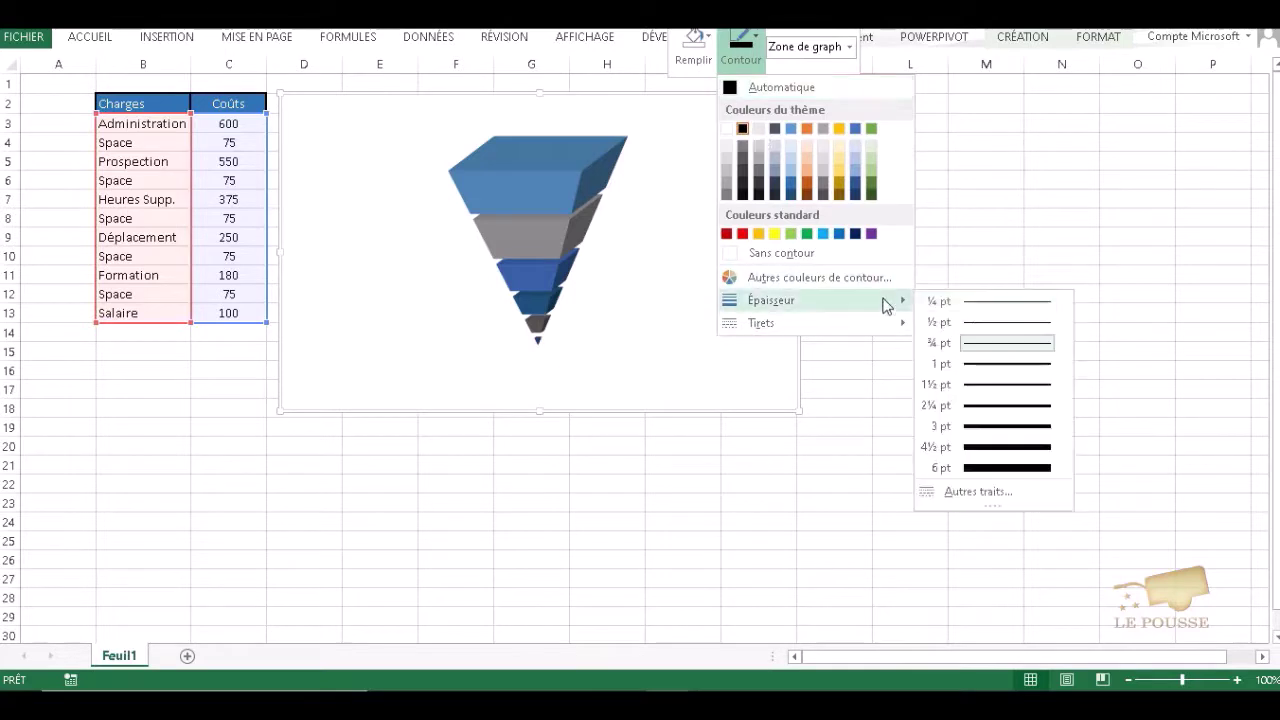
{"action": "left_click", "coordinate": [979, 427]}
{"action": "left_click", "coordinate": [584, 498]}
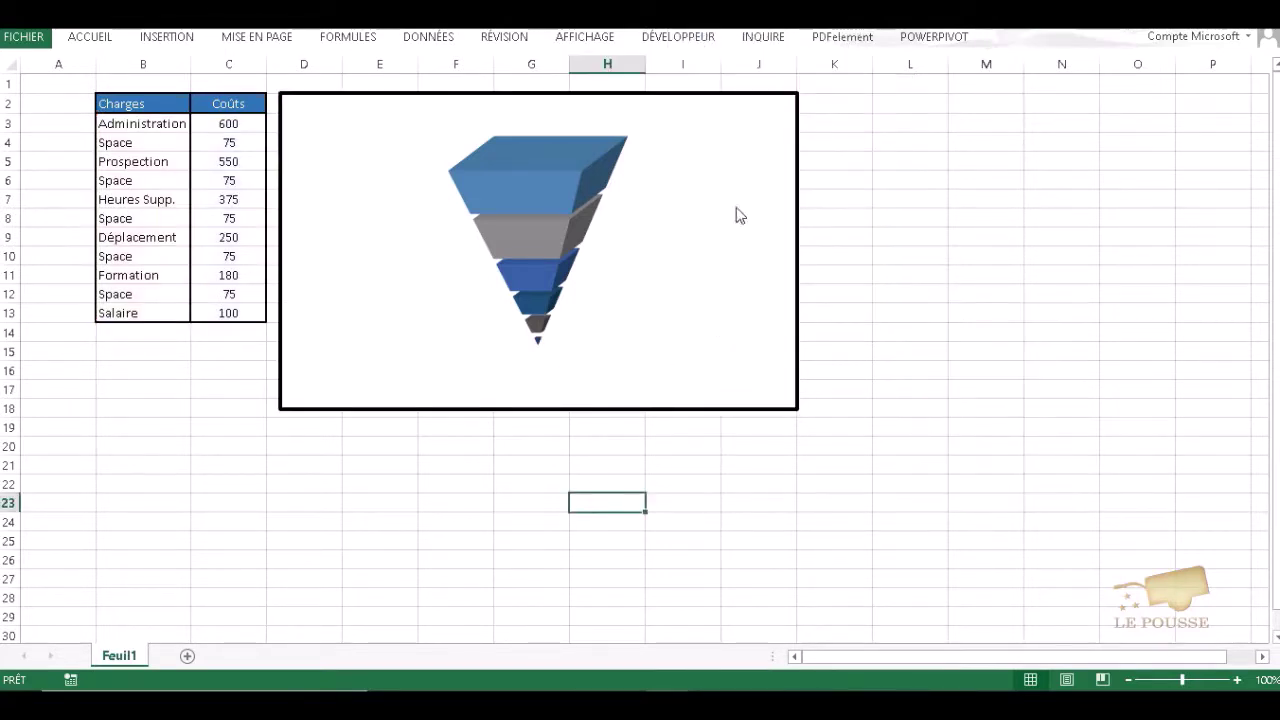
Step: Add data labels to all series of the funnel chart
{"action": "left_click", "coordinate": [528, 198]}
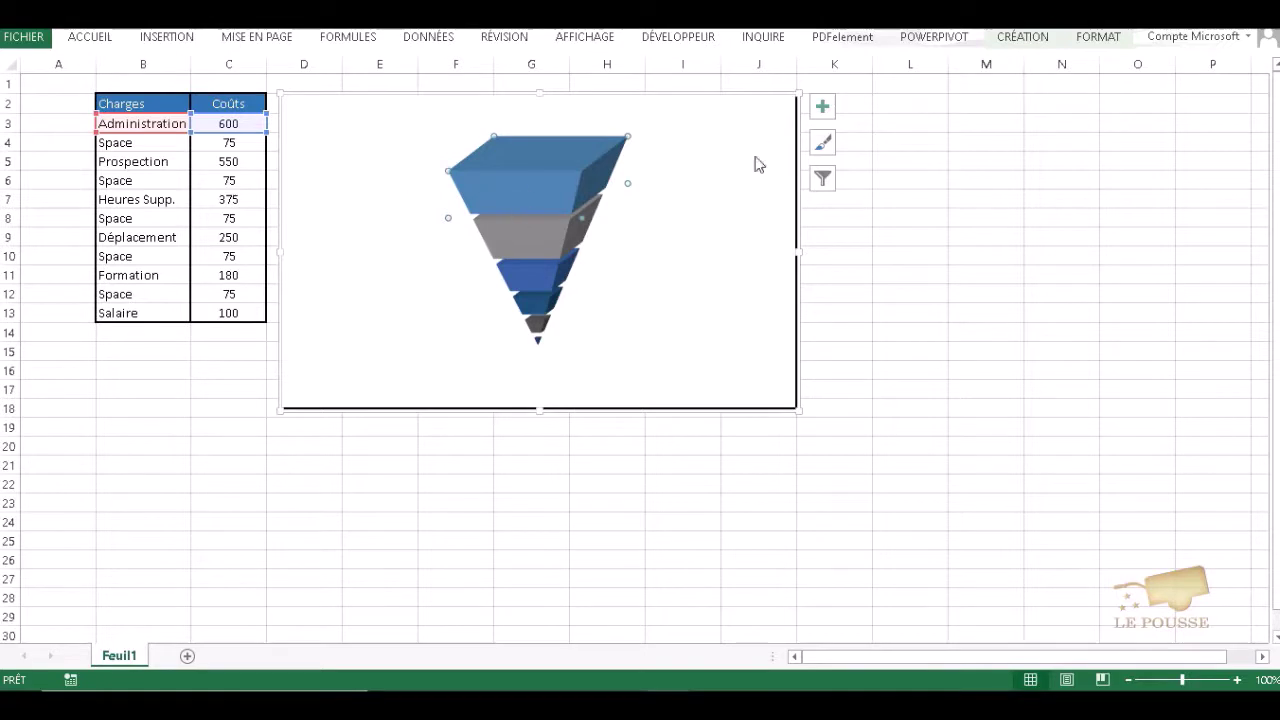
{"action": "left_click", "coordinate": [556, 233]}
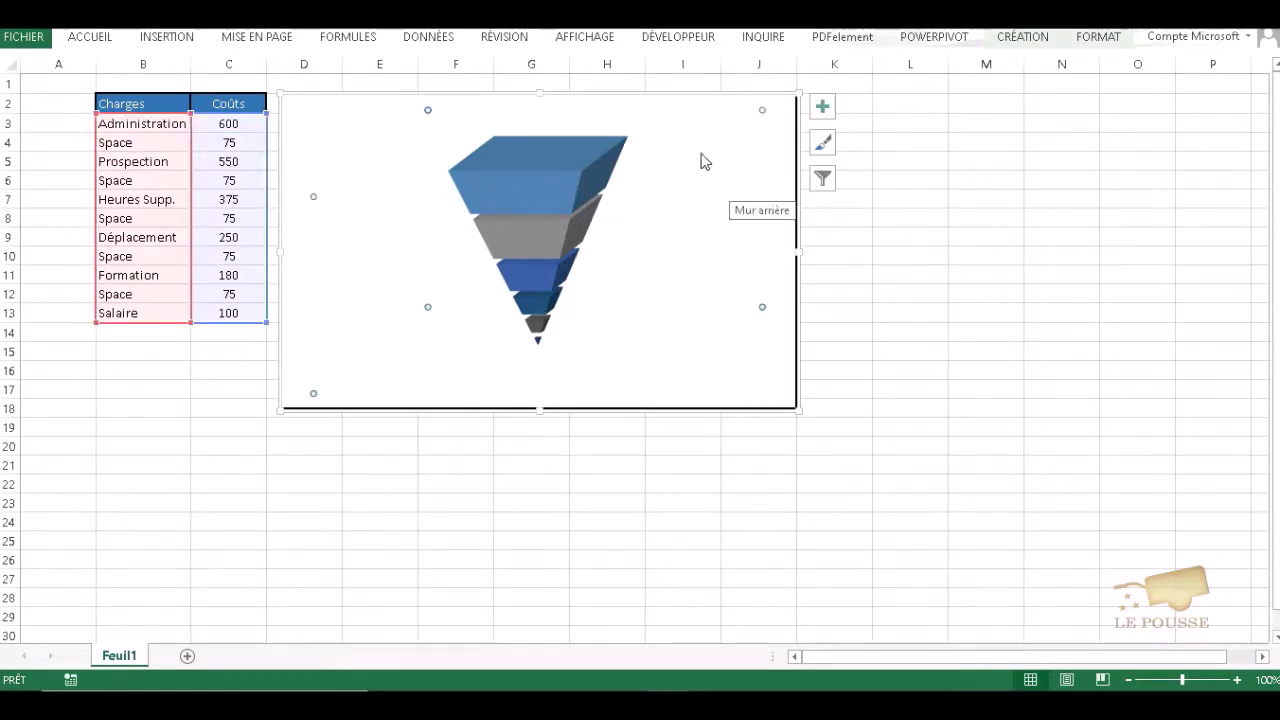
{"action": "left_click", "coordinate": [822, 107]}
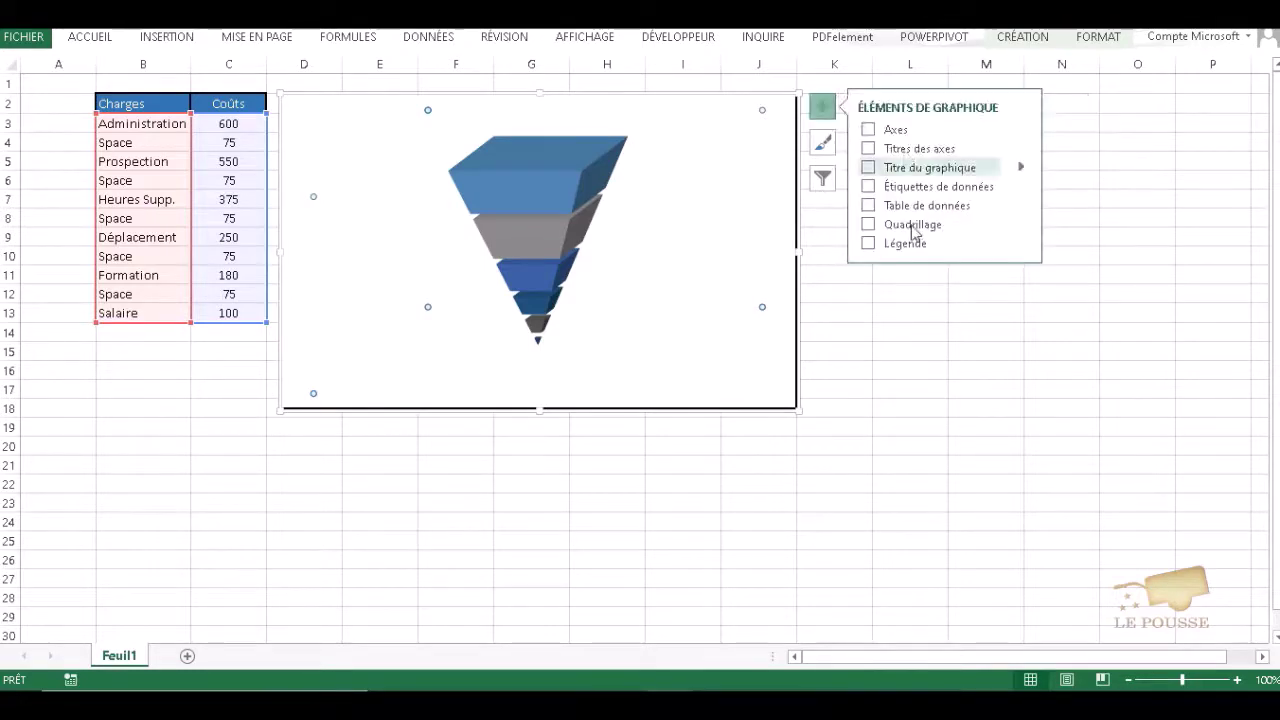
{"action": "left_click", "coordinate": [870, 188]}
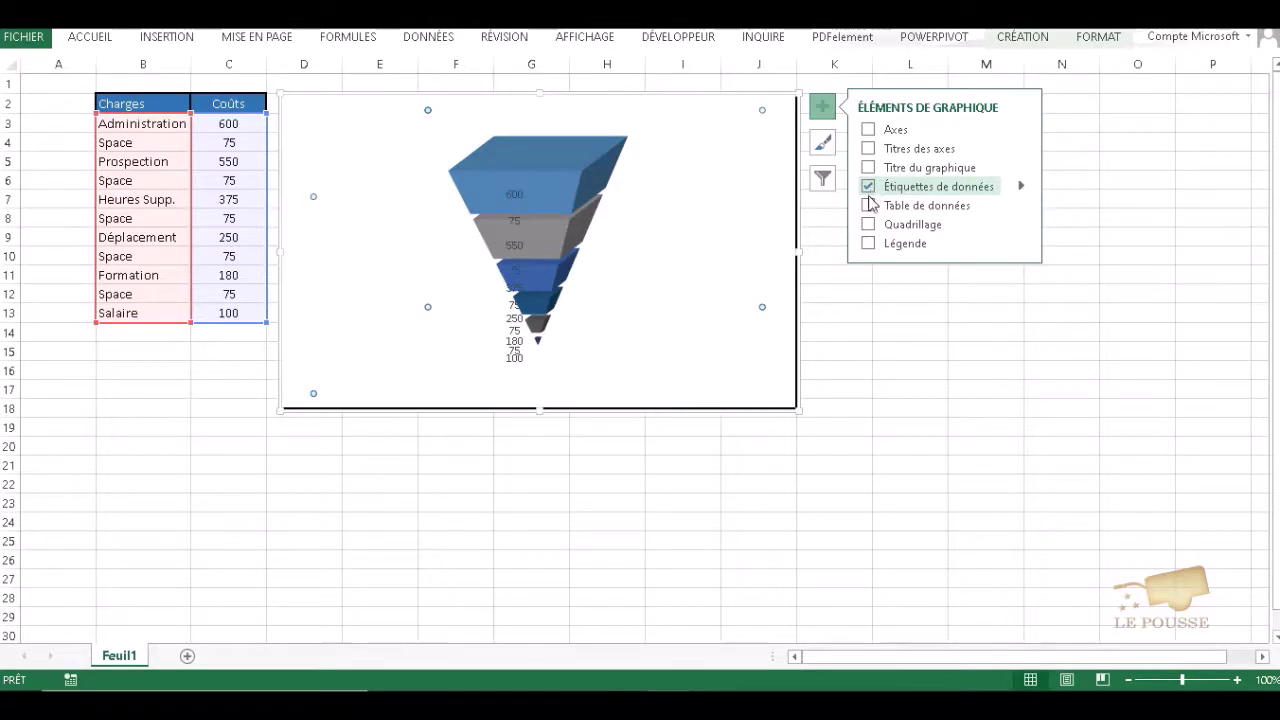
{"action": "left_click", "coordinate": [514, 270]}
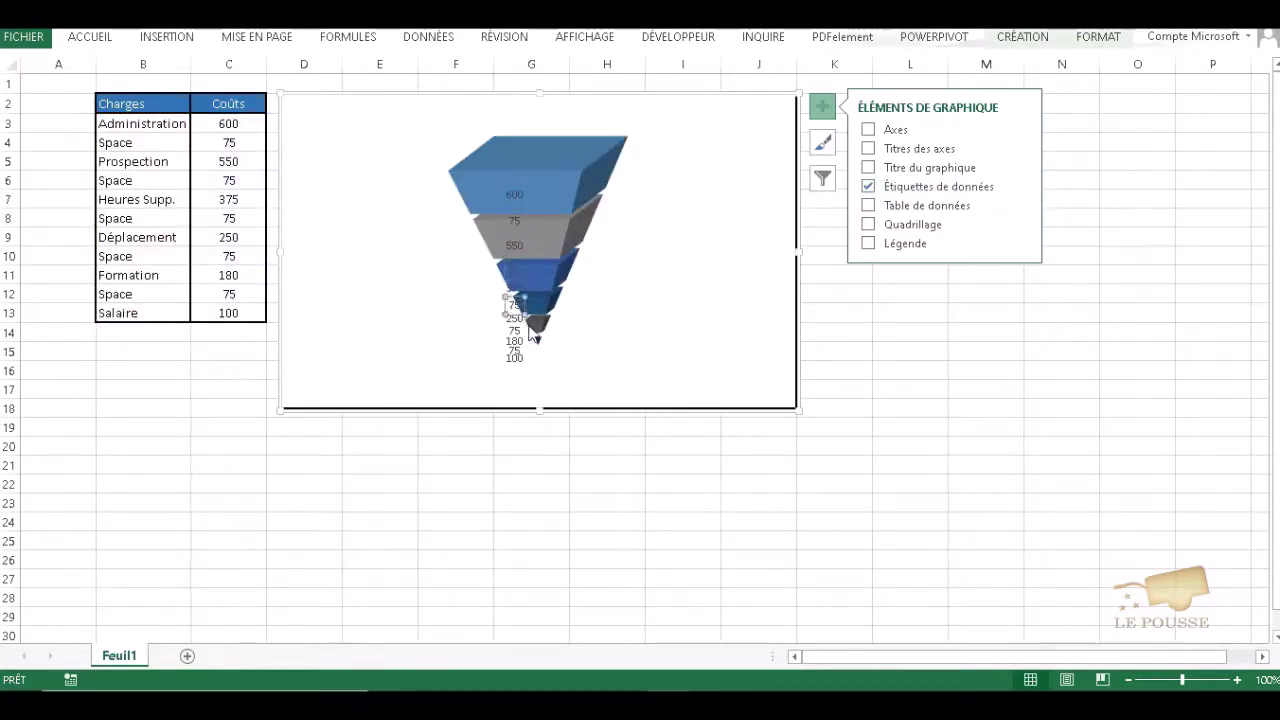
{"action": "left_click", "coordinate": [515, 331]}
{"action": "left_click", "coordinate": [516, 352]}
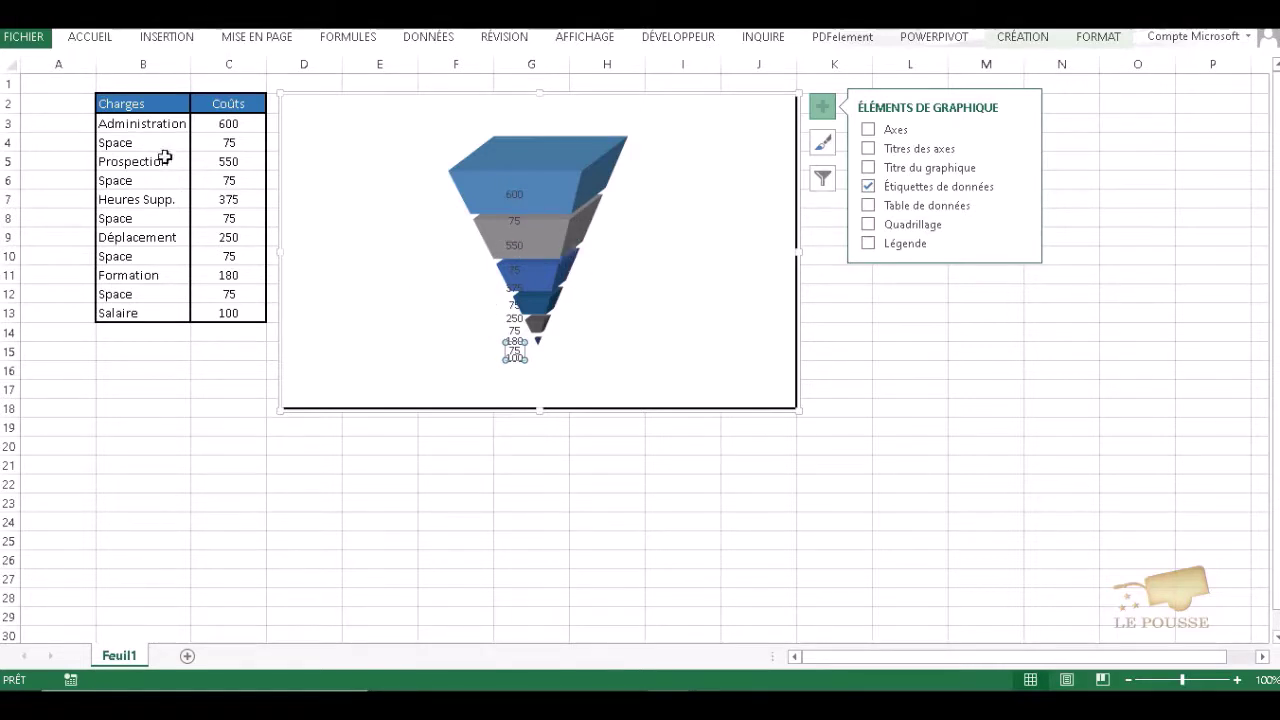
Step: Apply the custom number format ;;; to the name and cost cells of all five Space rows, then deselect the cells
{"action": "left_click", "coordinate": [132, 143]}
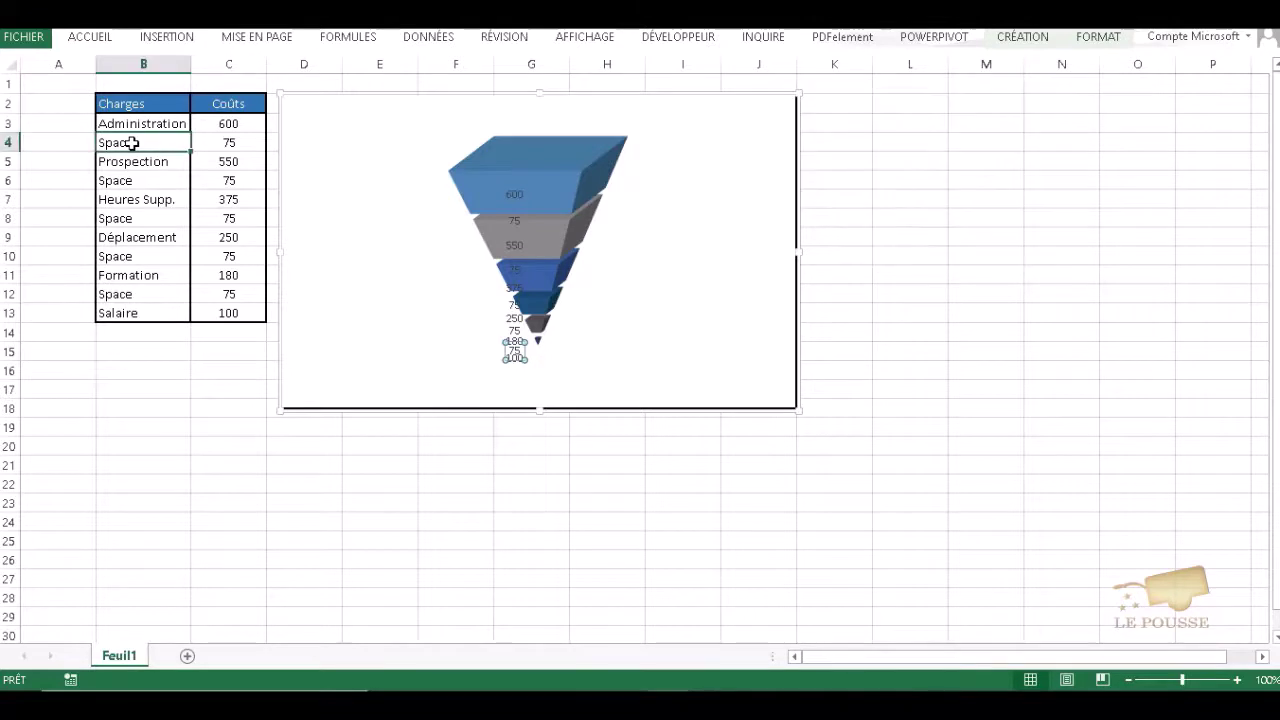
{"action": "left_click_drag", "start_coordinate": [146, 143], "coordinate": [232, 141]}
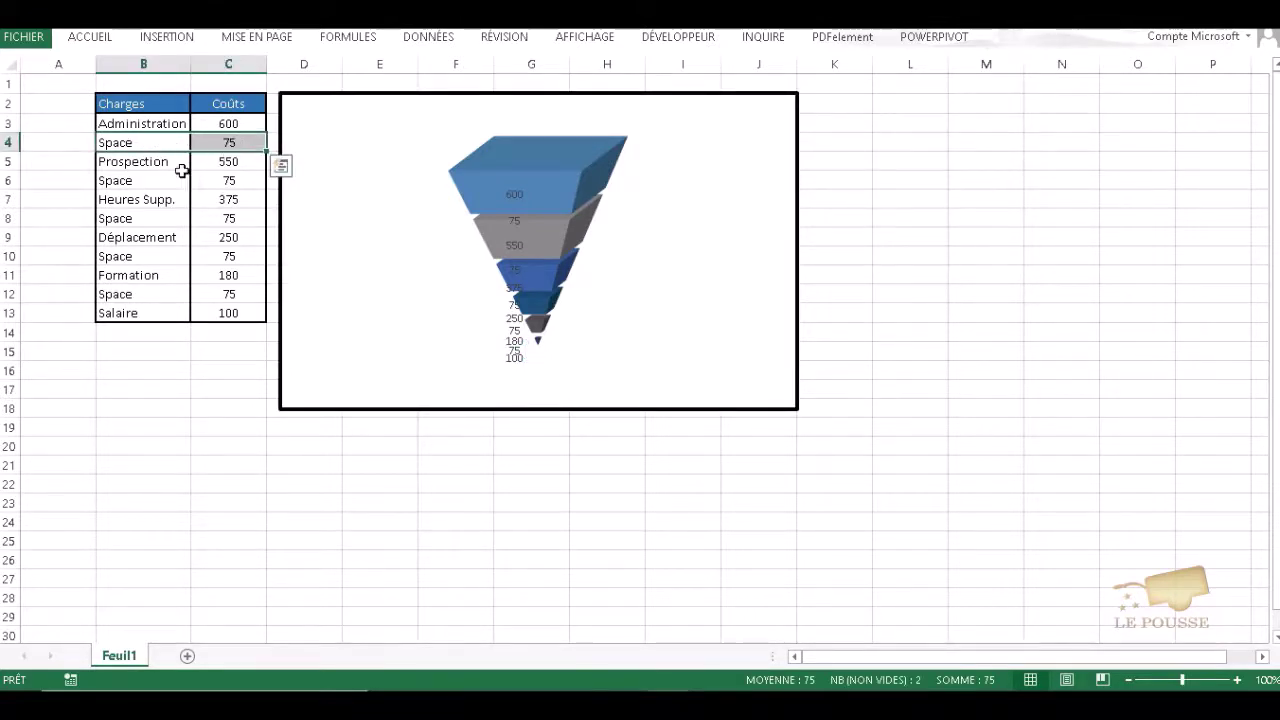
{"action": "left_click_drag", "start_coordinate": [163, 180], "coordinate": [200, 178], "text": "ctrl"}
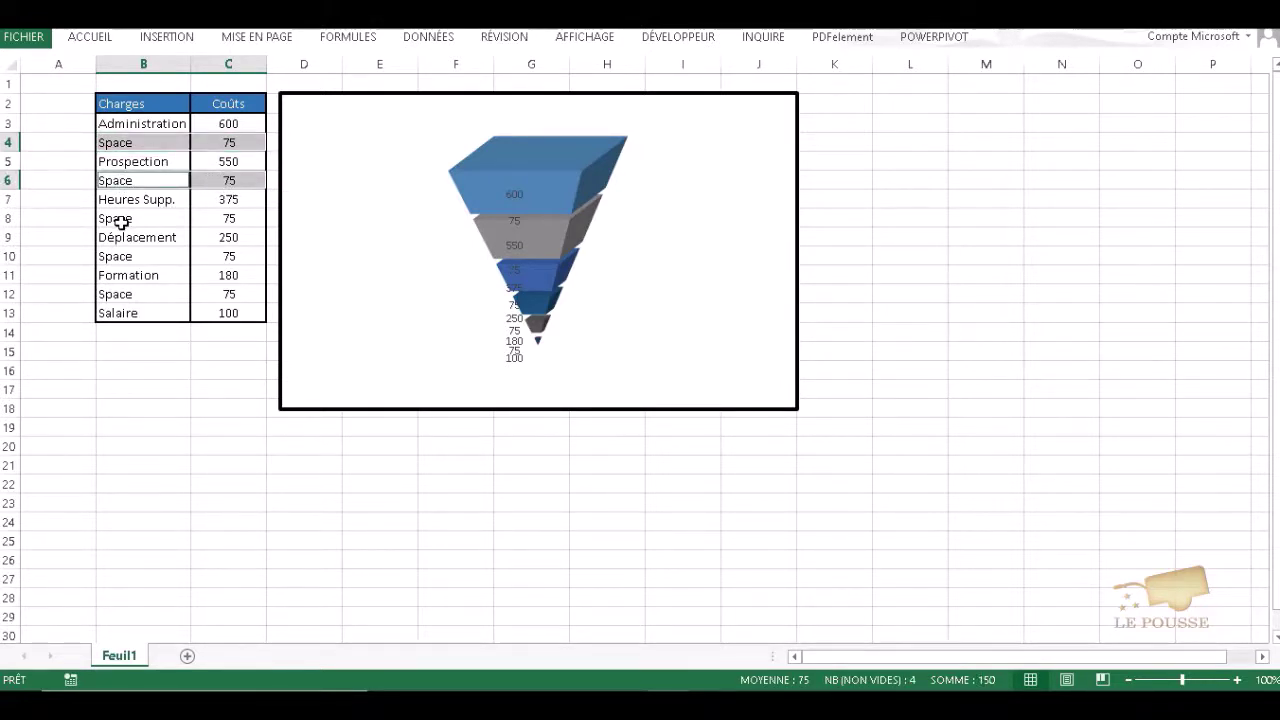
{"action": "left_click_drag", "start_coordinate": [120, 222], "coordinate": [208, 254], "text": "ctrl"}
{"action": "left_click", "coordinate": [165, 255], "text": "ctrl"}
{"action": "left_click_drag", "start_coordinate": [135, 290], "coordinate": [224, 296], "text": "ctrl"}
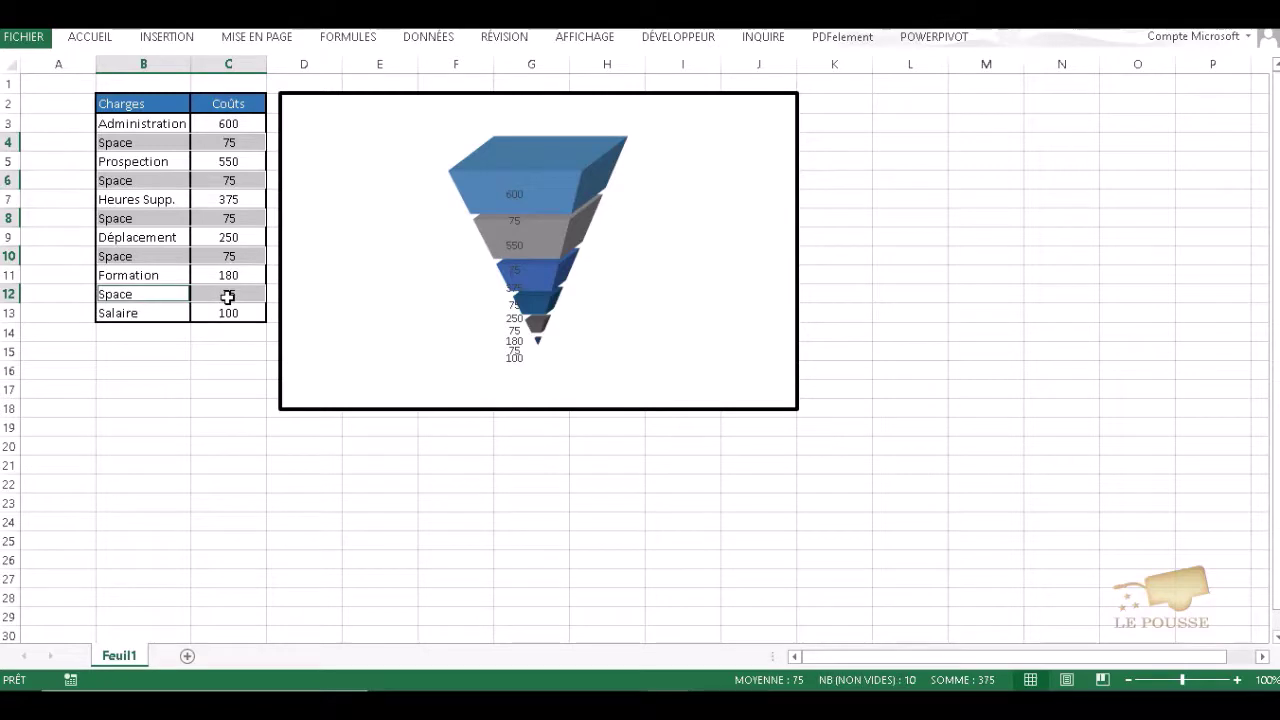
{"action": "right_click", "coordinate": [214, 143]}
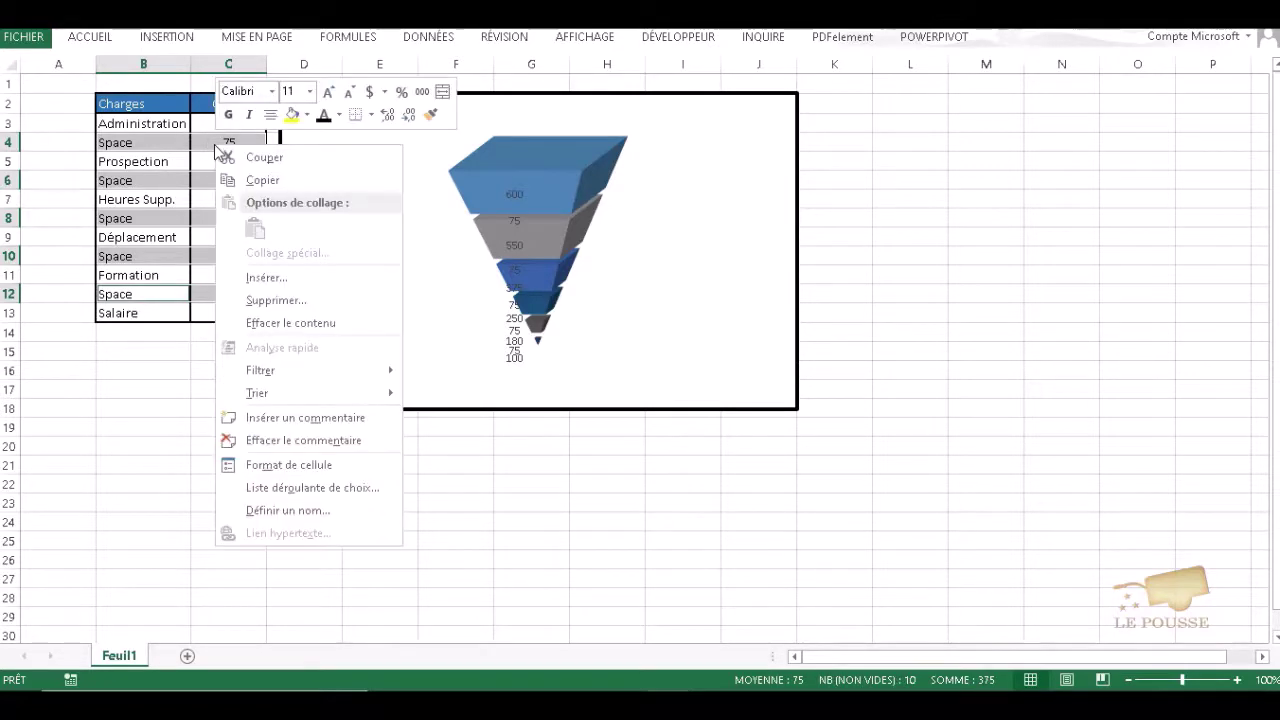
{"action": "left_click", "coordinate": [295, 464]}
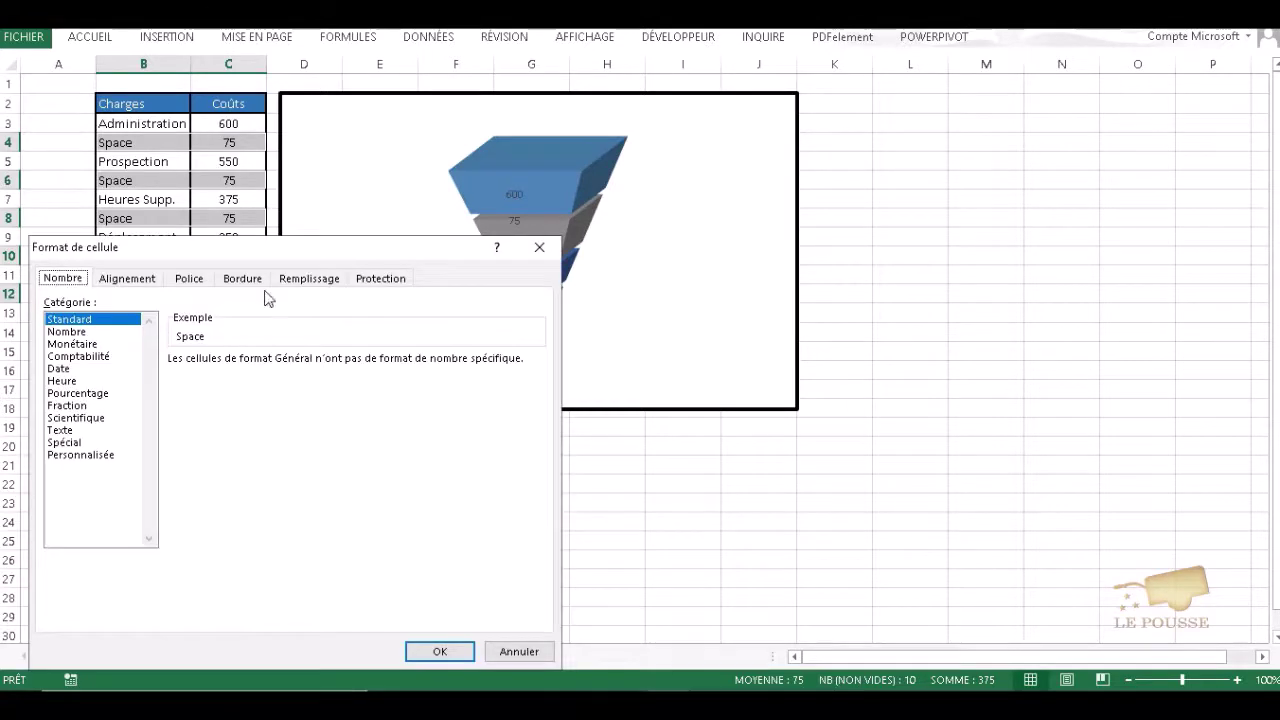
{"action": "left_click_drag", "start_coordinate": [262, 247], "coordinate": [866, 74]}
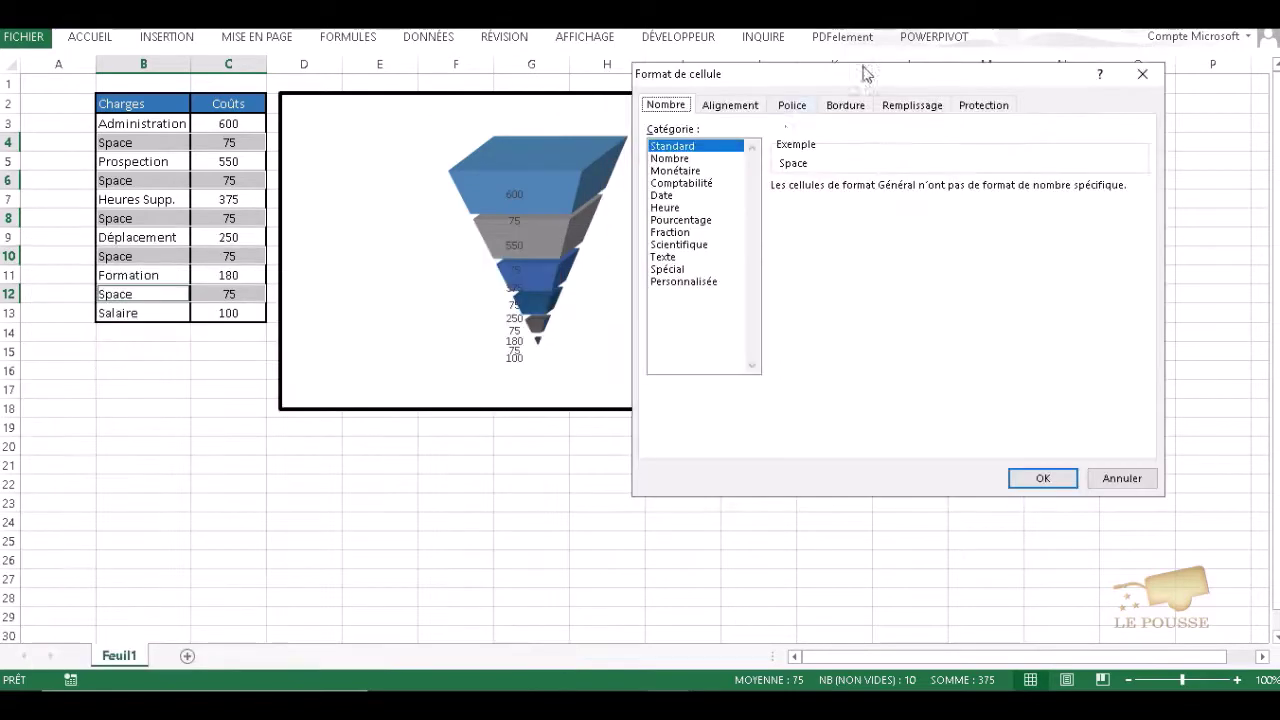
{"action": "left_click", "coordinate": [688, 282]}
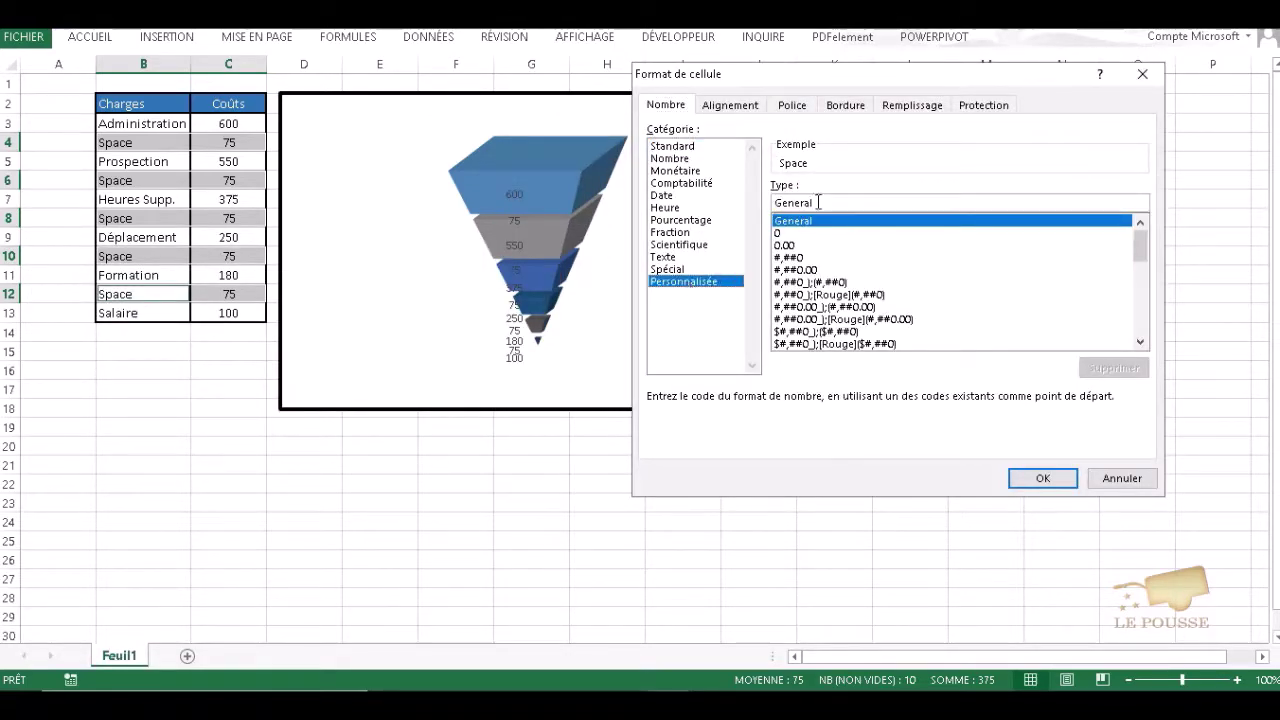
{"action": "left_click_drag", "start_coordinate": [814, 203], "coordinate": [776, 207]}
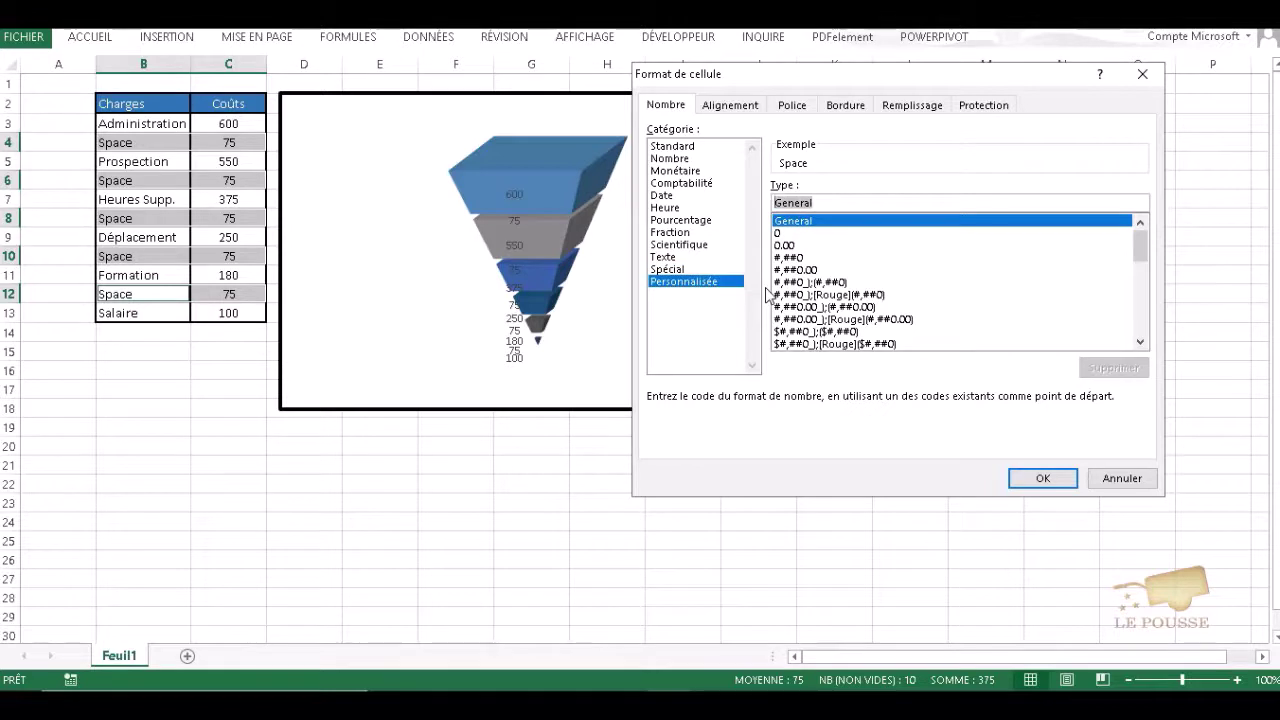
{"action": "key", "text": "Delete"}
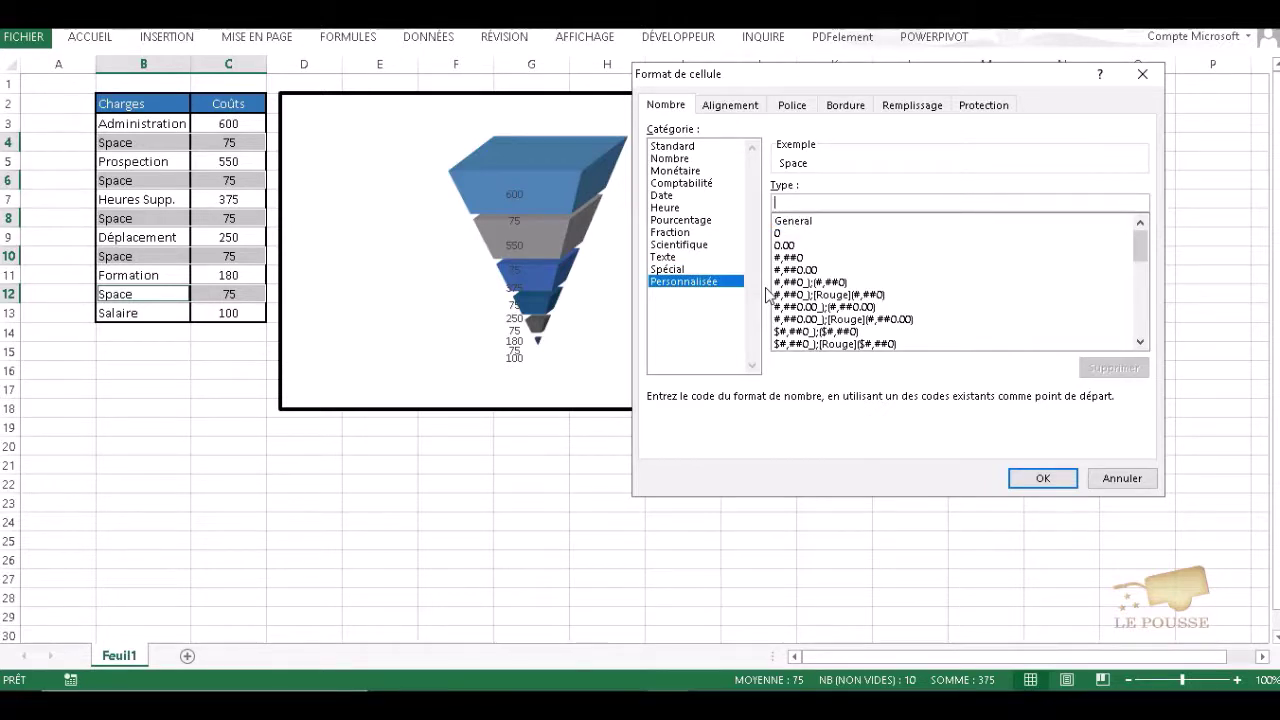
{"action": "type", "text": ";;;"}
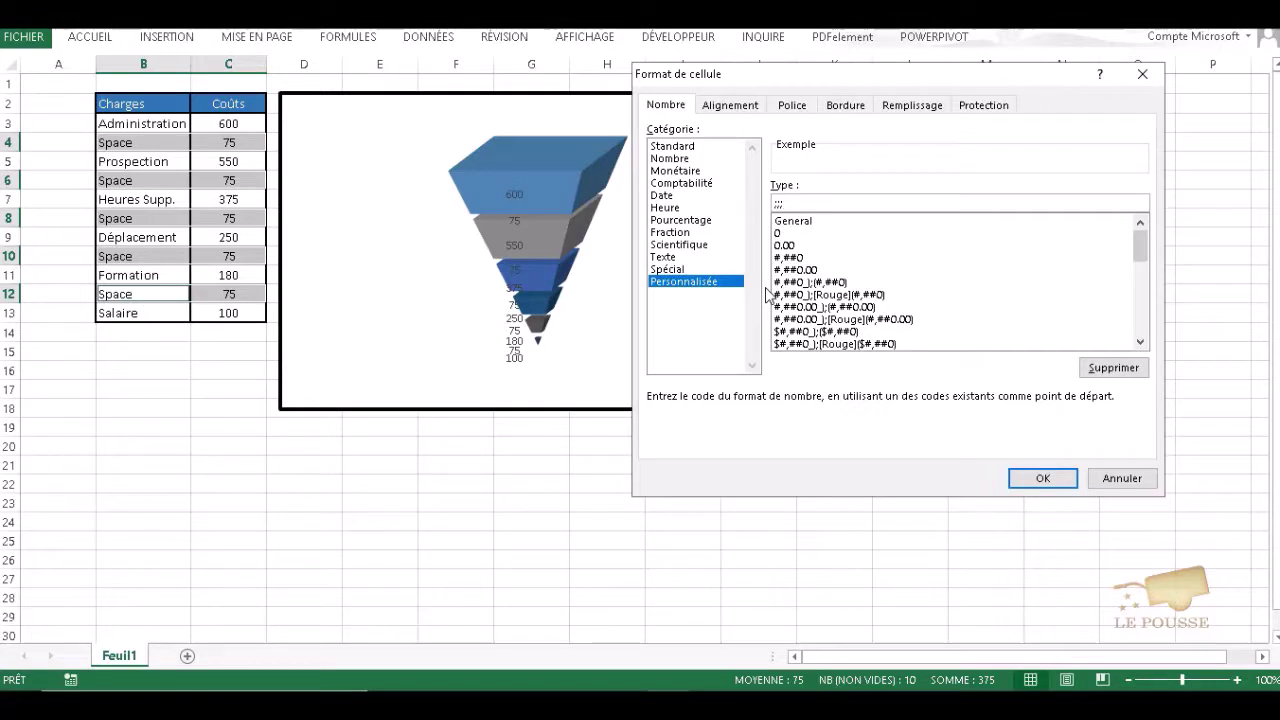
{"action": "left_click", "coordinate": [1043, 478]}
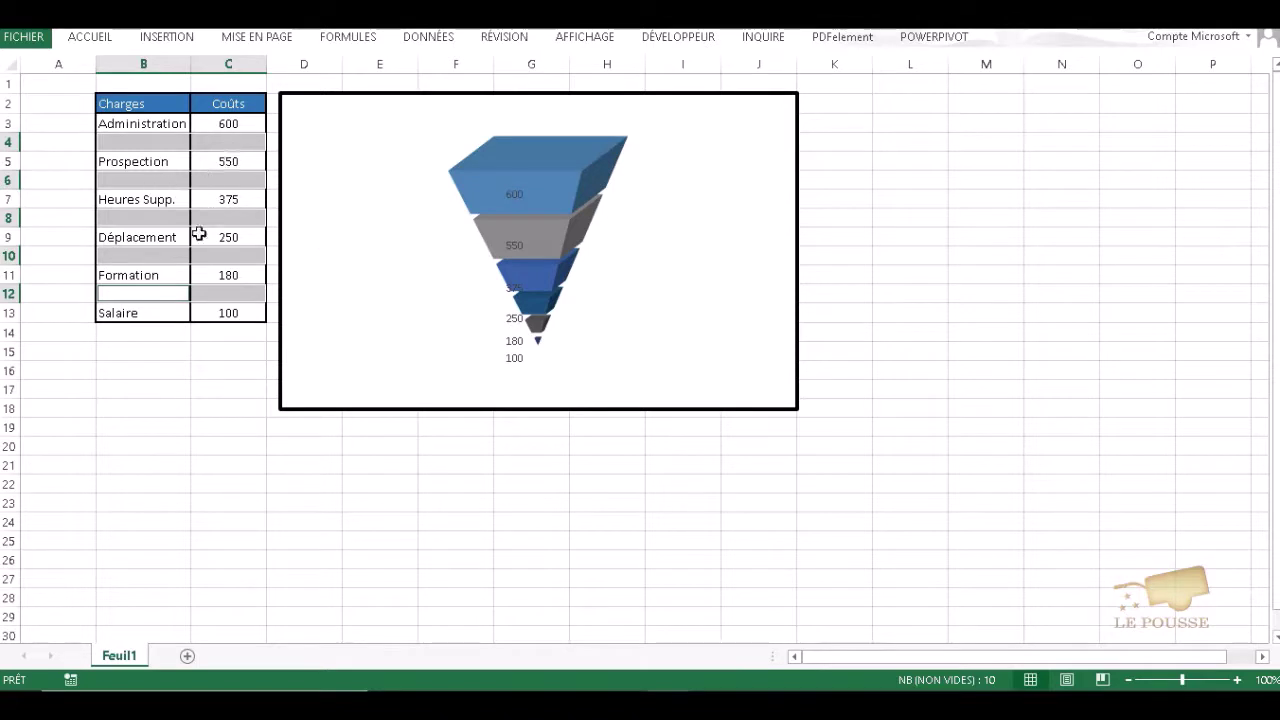
{"action": "left_click", "coordinate": [897, 205]}
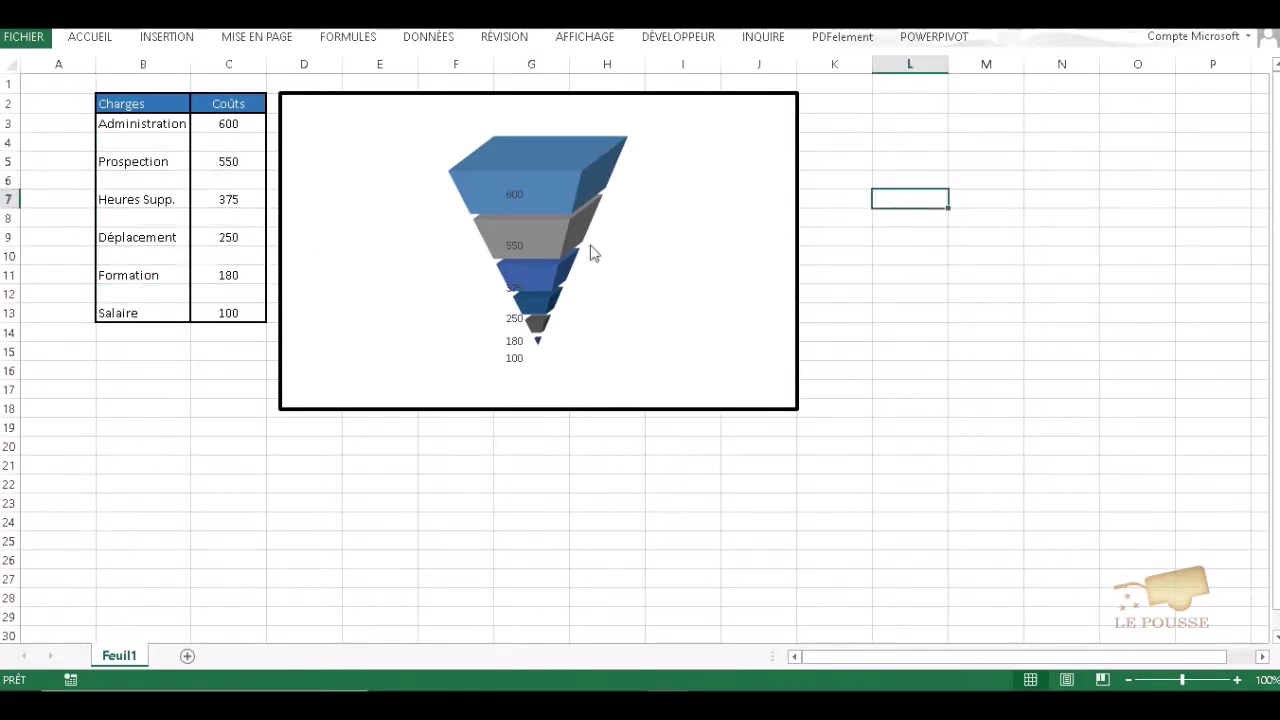
Step: Move the data labels of Administration, Prospection and Heures Supp. out to the left of their funnel layers
{"action": "left_click", "coordinate": [511, 202]}
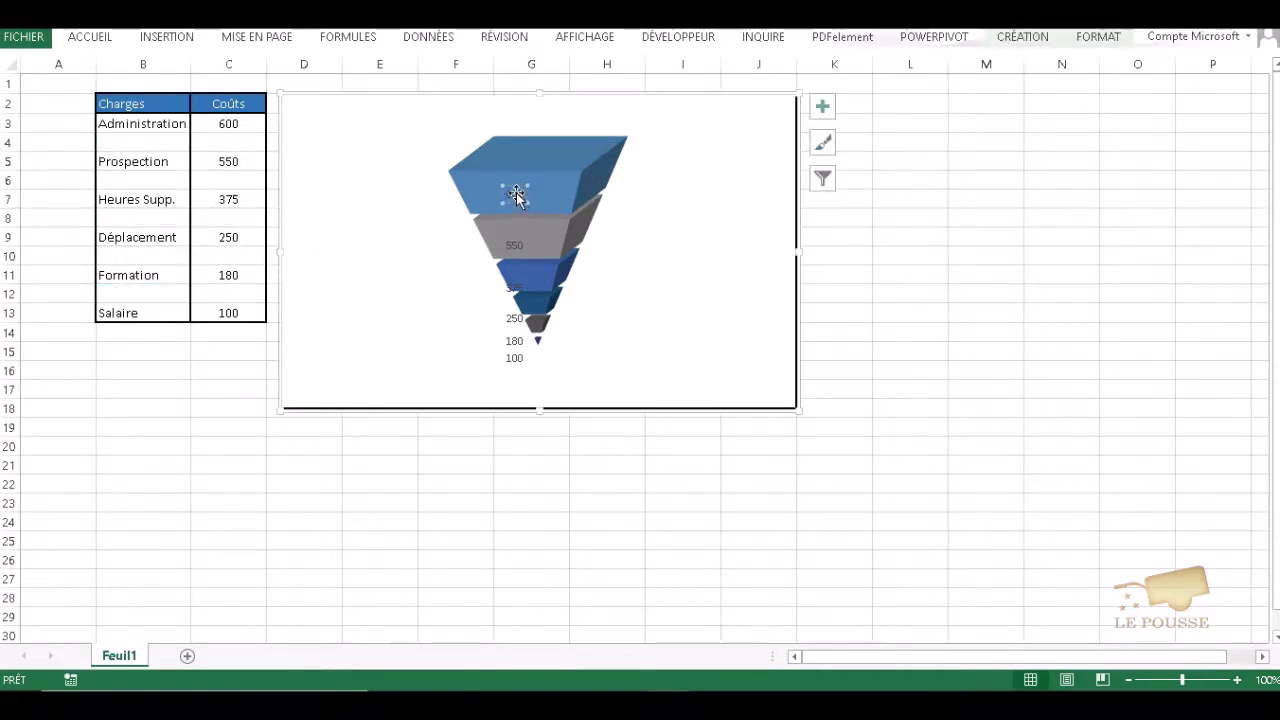
{"action": "left_click_drag", "start_coordinate": [515, 188], "coordinate": [333, 171]}
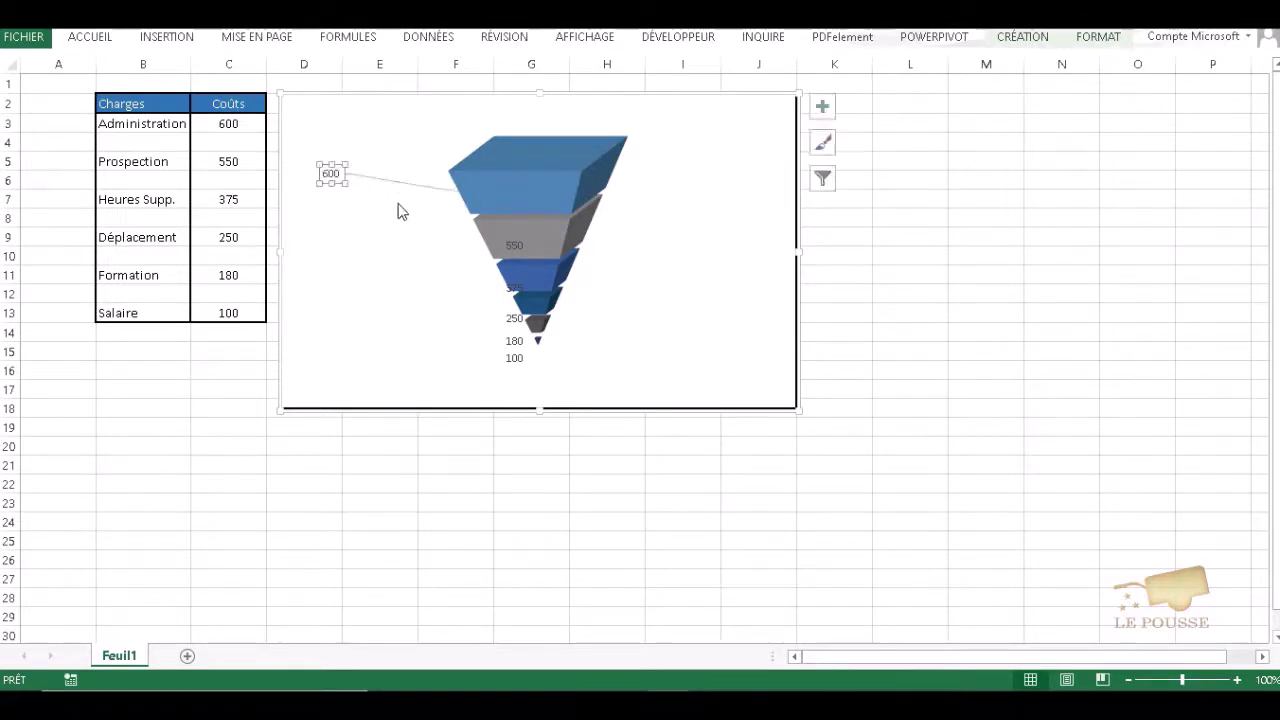
{"action": "left_click", "coordinate": [508, 245]}
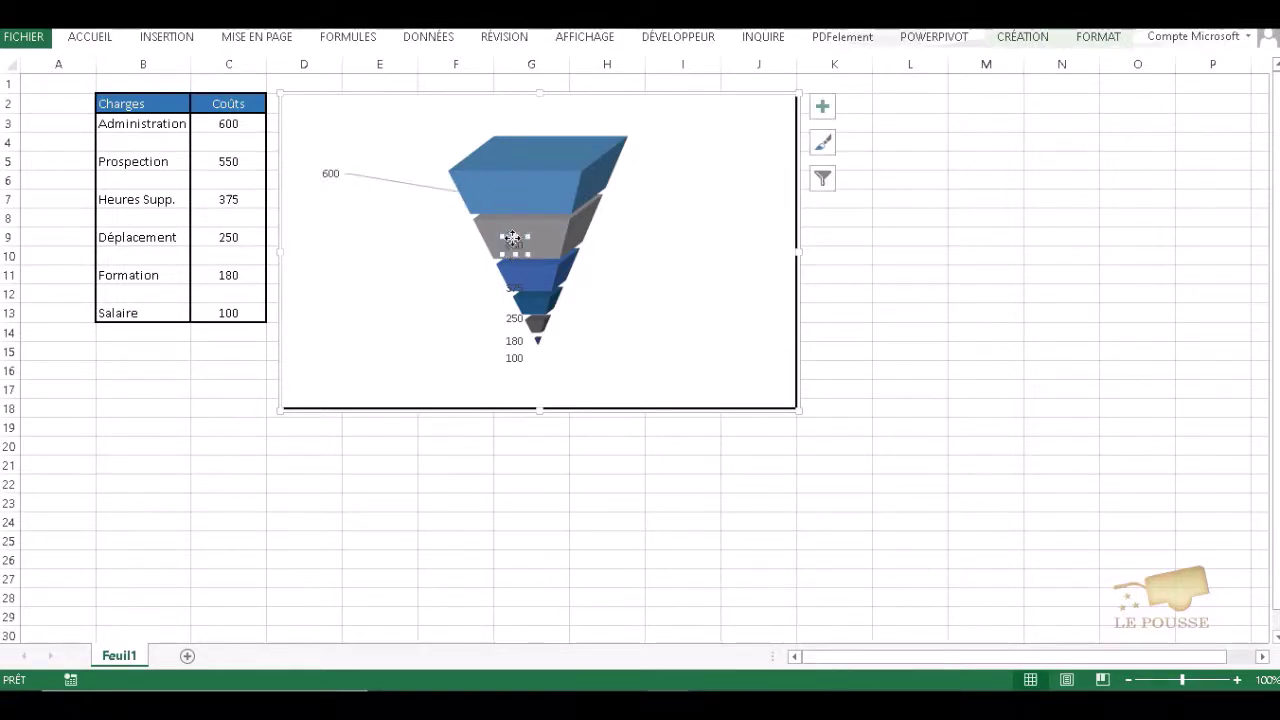
{"action": "left_click_drag", "start_coordinate": [508, 245], "coordinate": [363, 222]}
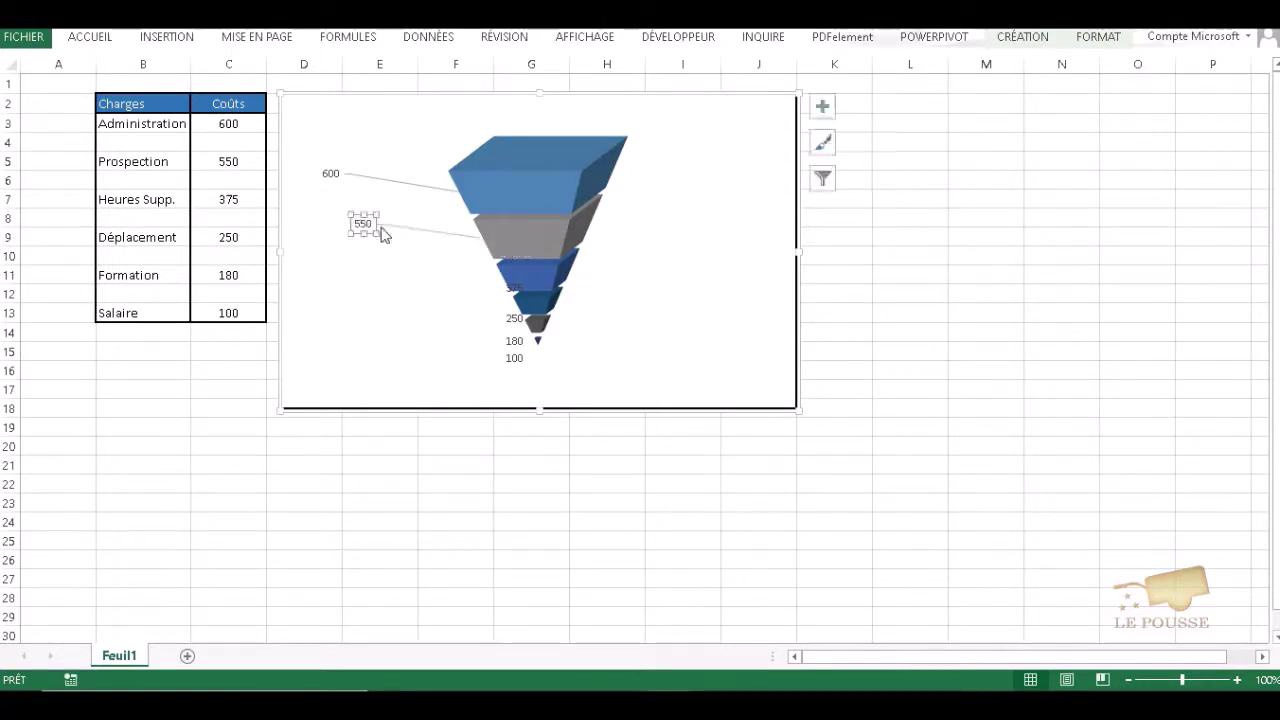
{"action": "left_click", "coordinate": [511, 288]}
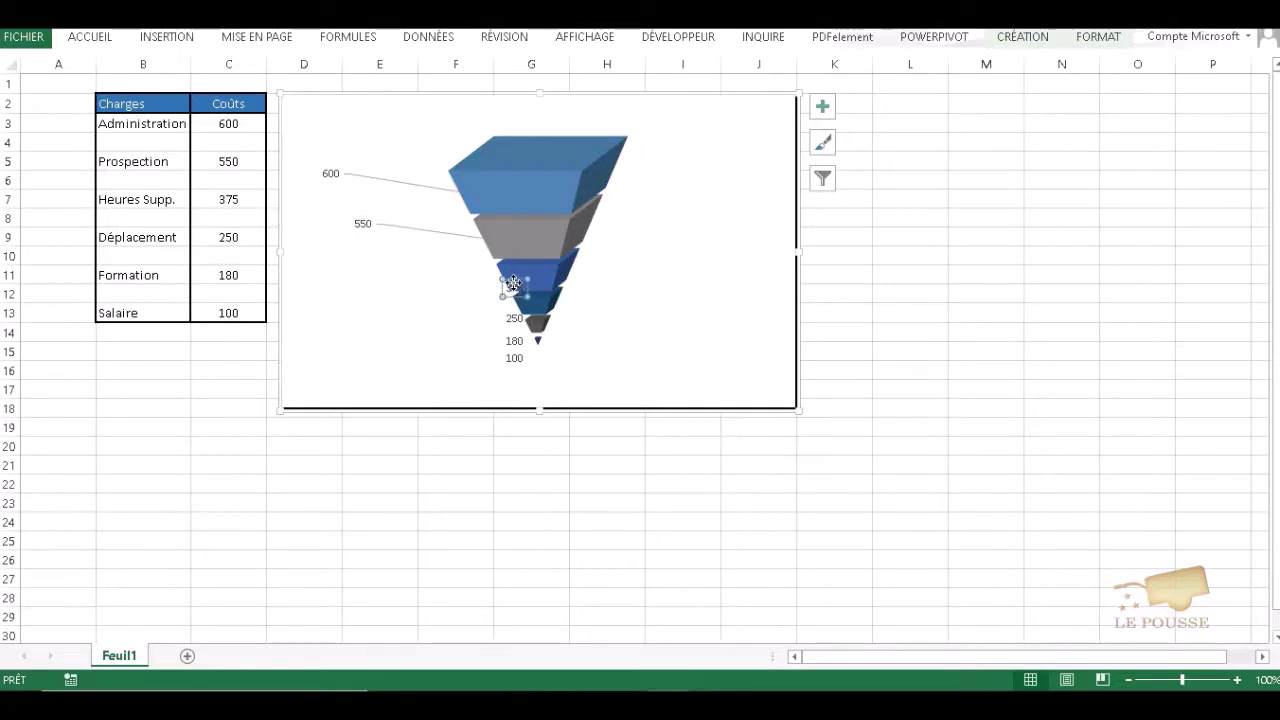
{"action": "left_click_drag", "start_coordinate": [512, 286], "coordinate": [397, 265]}
Step: Move the data labels of Déplacement, Formation and Salaire out to the left of their funnel layers
{"action": "left_click", "coordinate": [514, 318]}
{"action": "left_click_drag", "start_coordinate": [514, 318], "coordinate": [445, 302]}
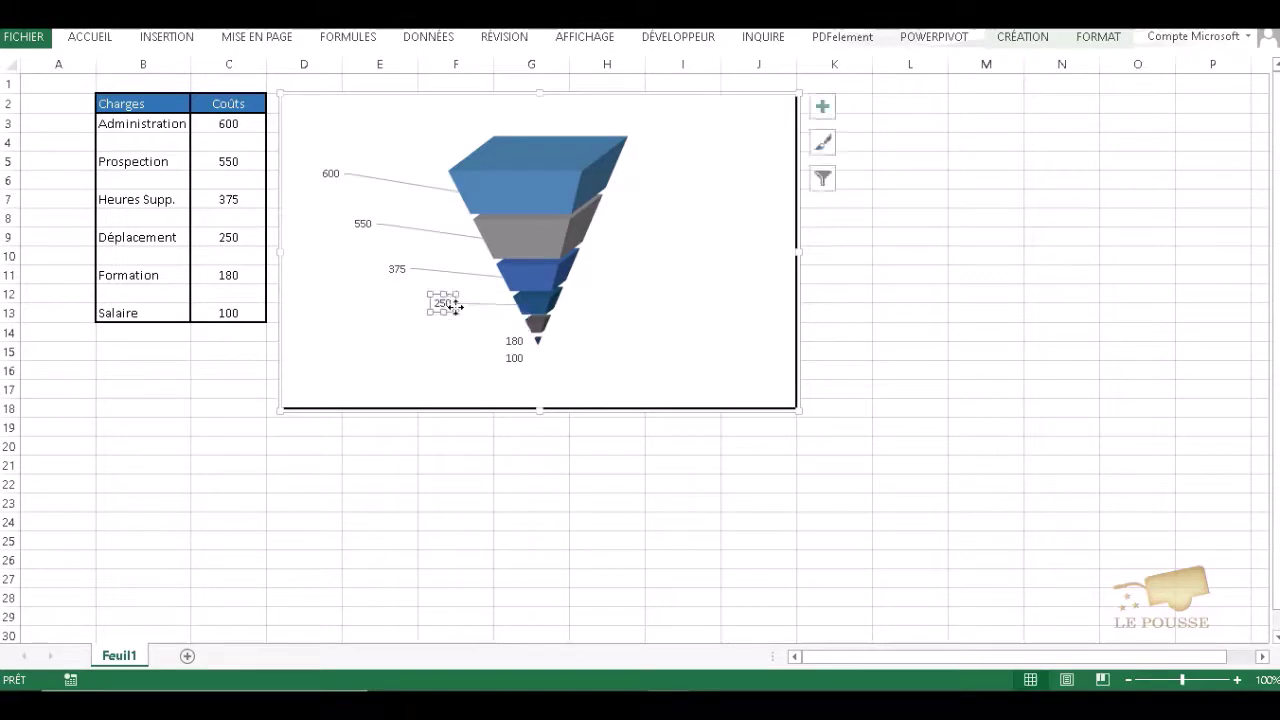
{"action": "left_click", "coordinate": [514, 341]}
{"action": "mouse_move", "coordinate": [511, 334]}
{"action": "left_mouse_down"}
{"action": "mouse_move", "coordinate": [463, 318]}
{"action": "mouse_move", "coordinate": [498, 341]}
{"action": "left_mouse_up"}
{"action": "left_click", "coordinate": [514, 356]}
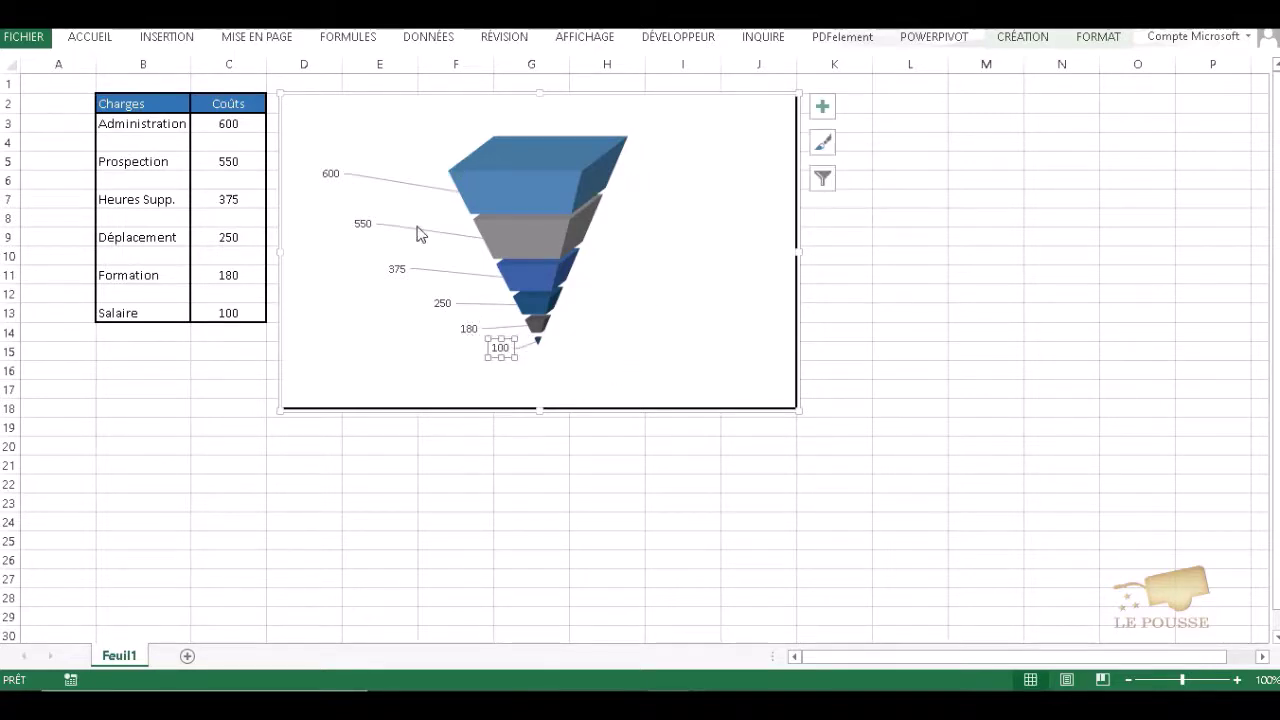
Step: Add a legend to the funnel chart and widen the chart to the right until it reaches just past column K
{"action": "left_click", "coordinate": [823, 108]}
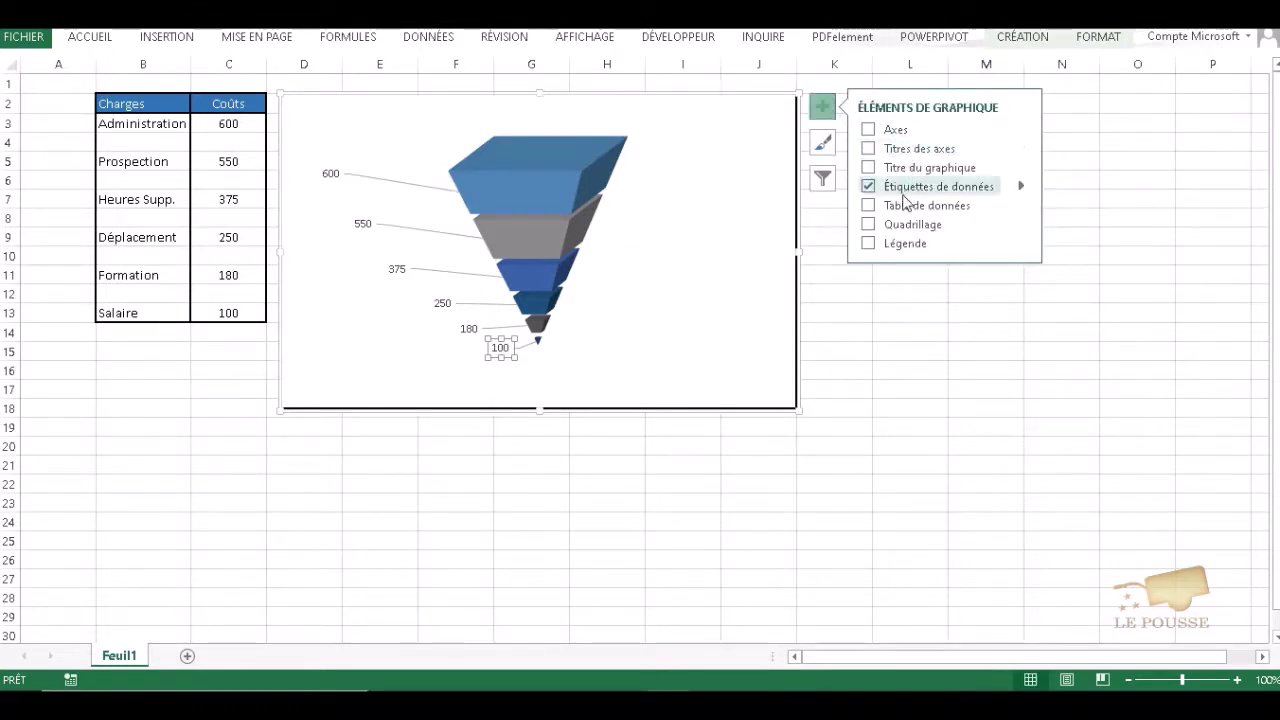
{"action": "left_click", "coordinate": [869, 244]}
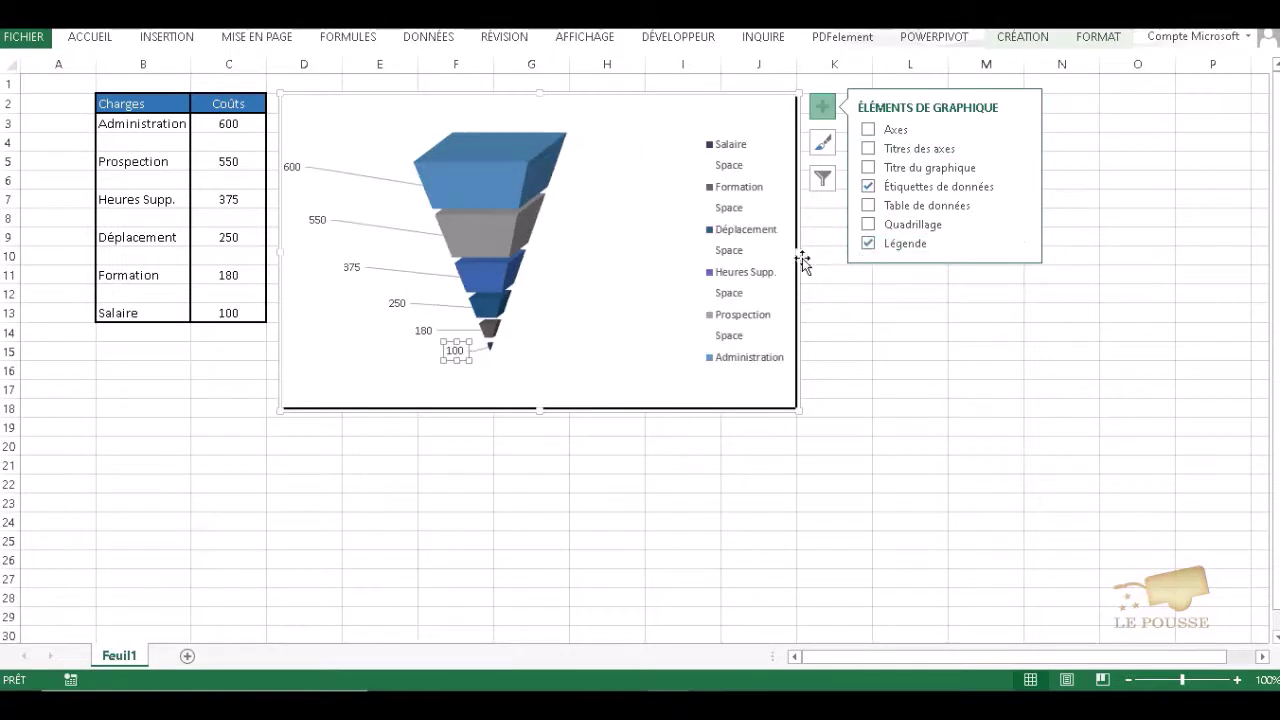
{"action": "left_click_drag", "start_coordinate": [797, 252], "coordinate": [888, 250]}
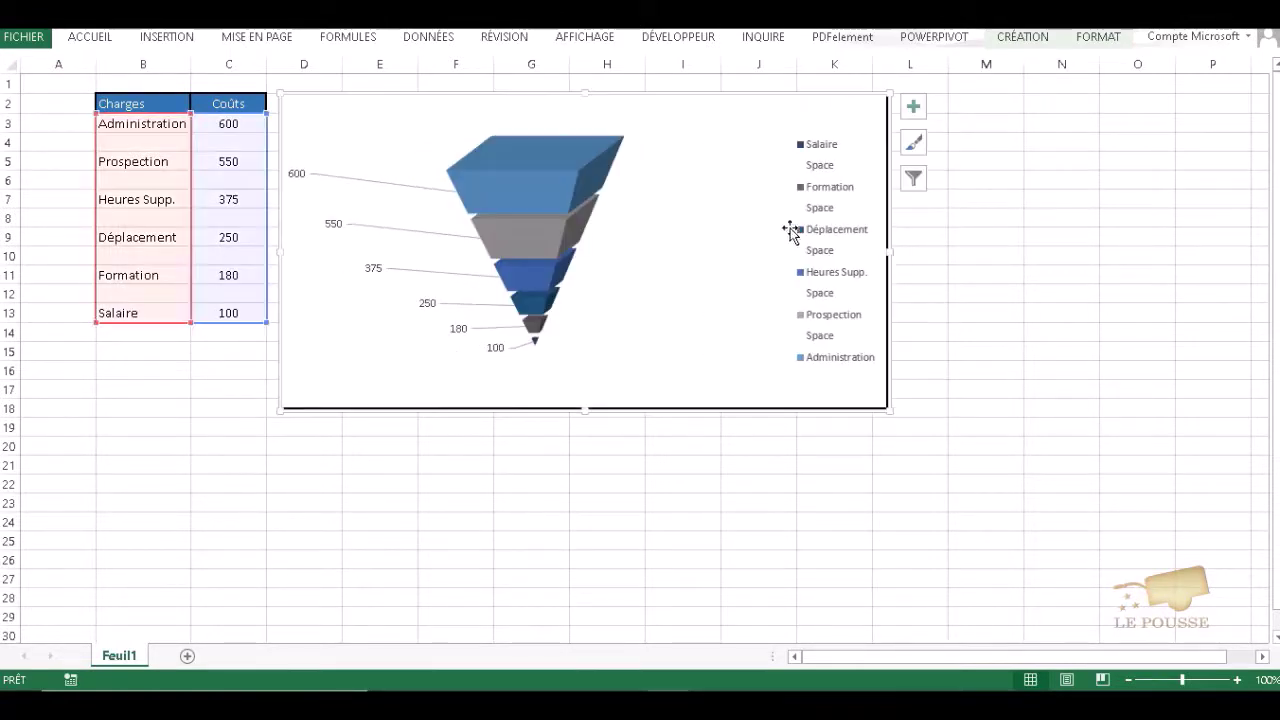
Step: Delete the first two Space entries, below Salaire and Formation, from the chart legend
{"action": "left_click", "coordinate": [821, 172]}
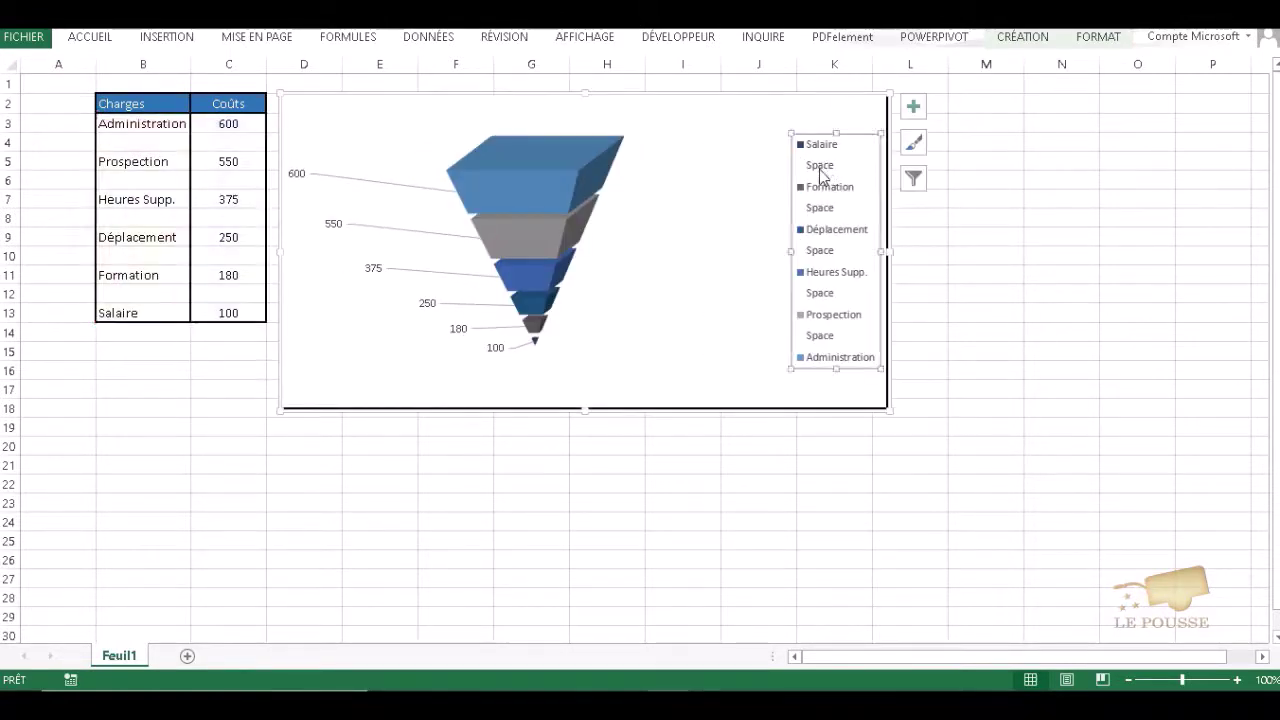
{"action": "left_click", "coordinate": [821, 172]}
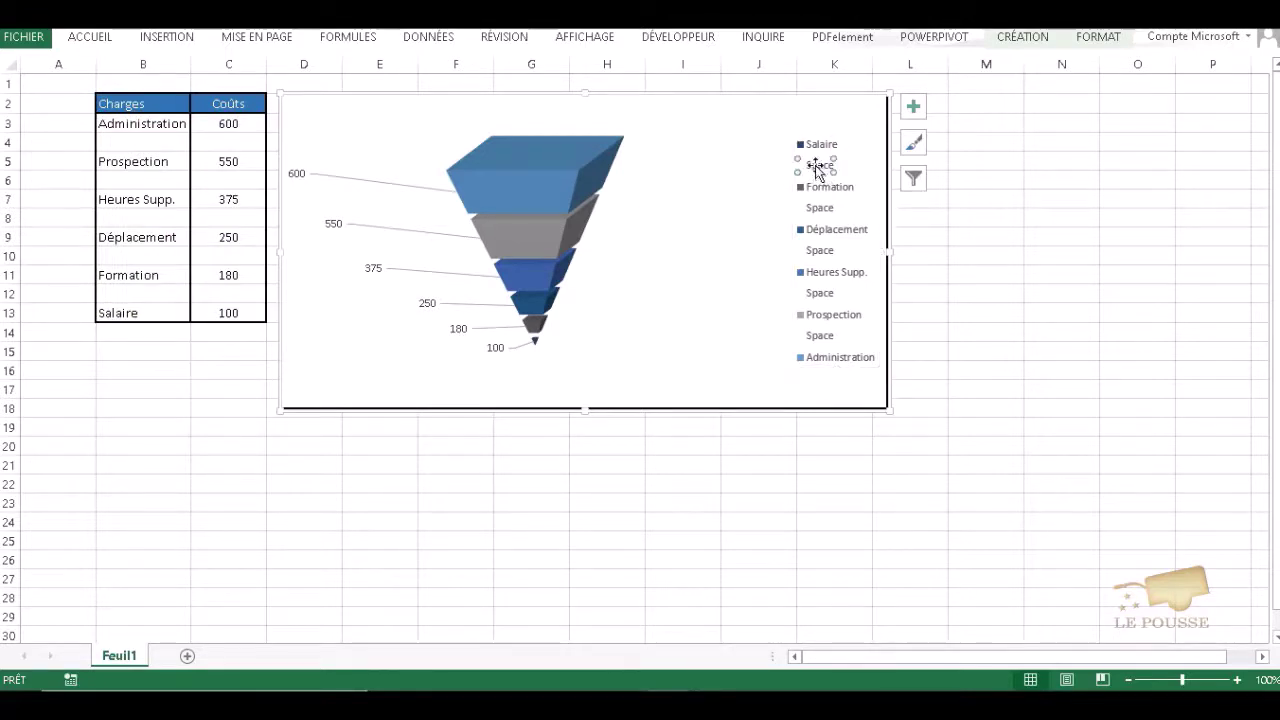
{"action": "key", "text": "Delete"}
{"action": "left_click", "coordinate": [820, 200]}
{"action": "key", "text": "Delete"}
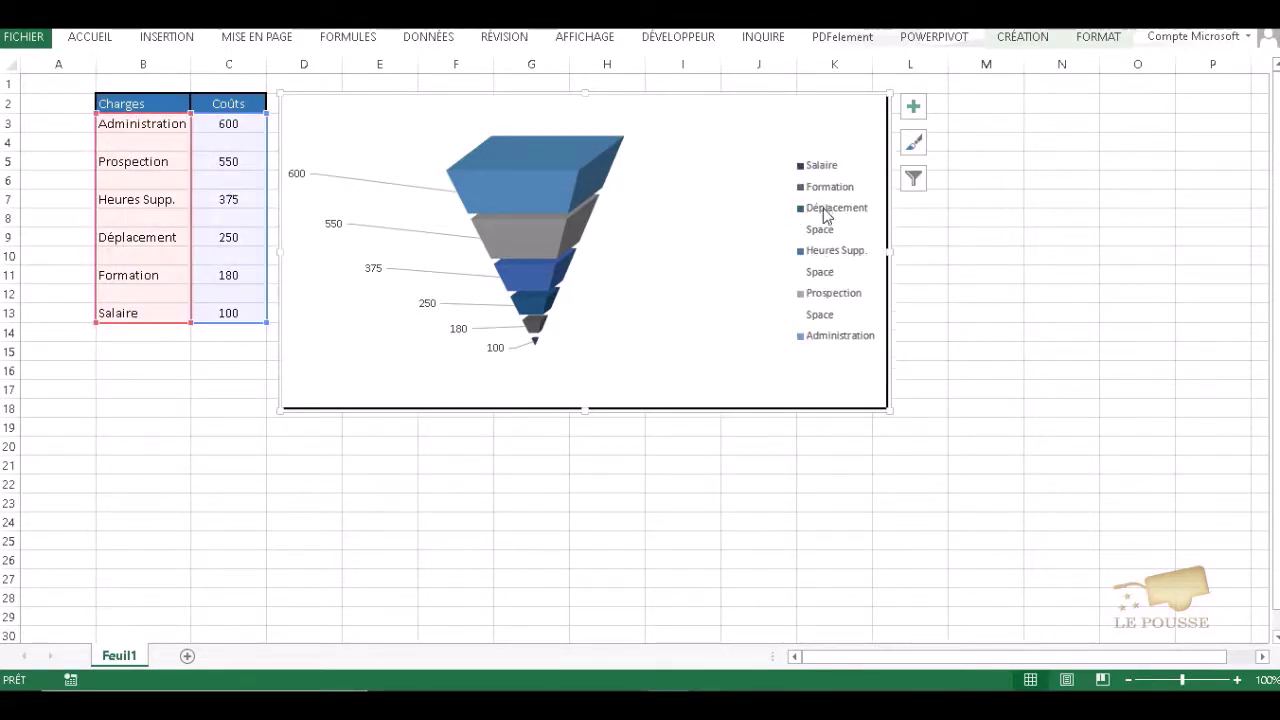
Step: Delete the three remaining Space entries from the chart legend
{"action": "left_click", "coordinate": [821, 235]}
{"action": "left_click", "coordinate": [821, 235]}
{"action": "key", "text": "Delete"}
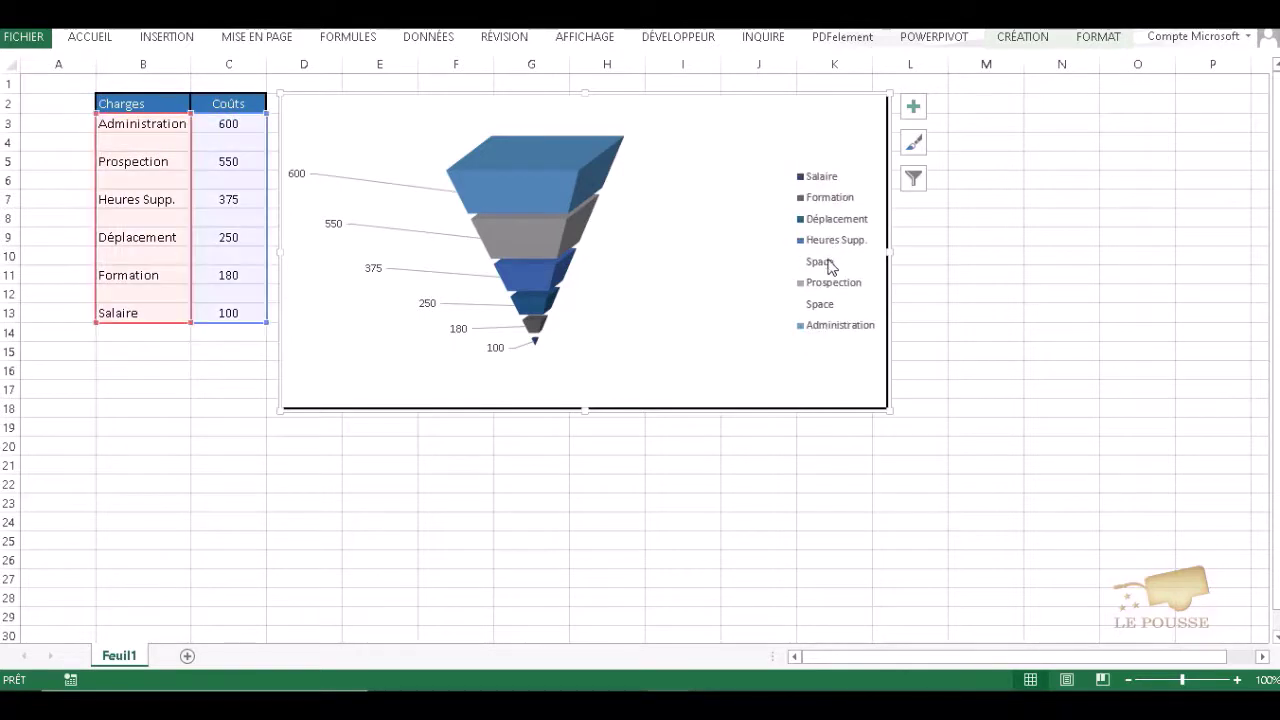
{"action": "left_click", "coordinate": [826, 264]}
{"action": "left_click", "coordinate": [826, 266]}
{"action": "key", "text": "Delete"}
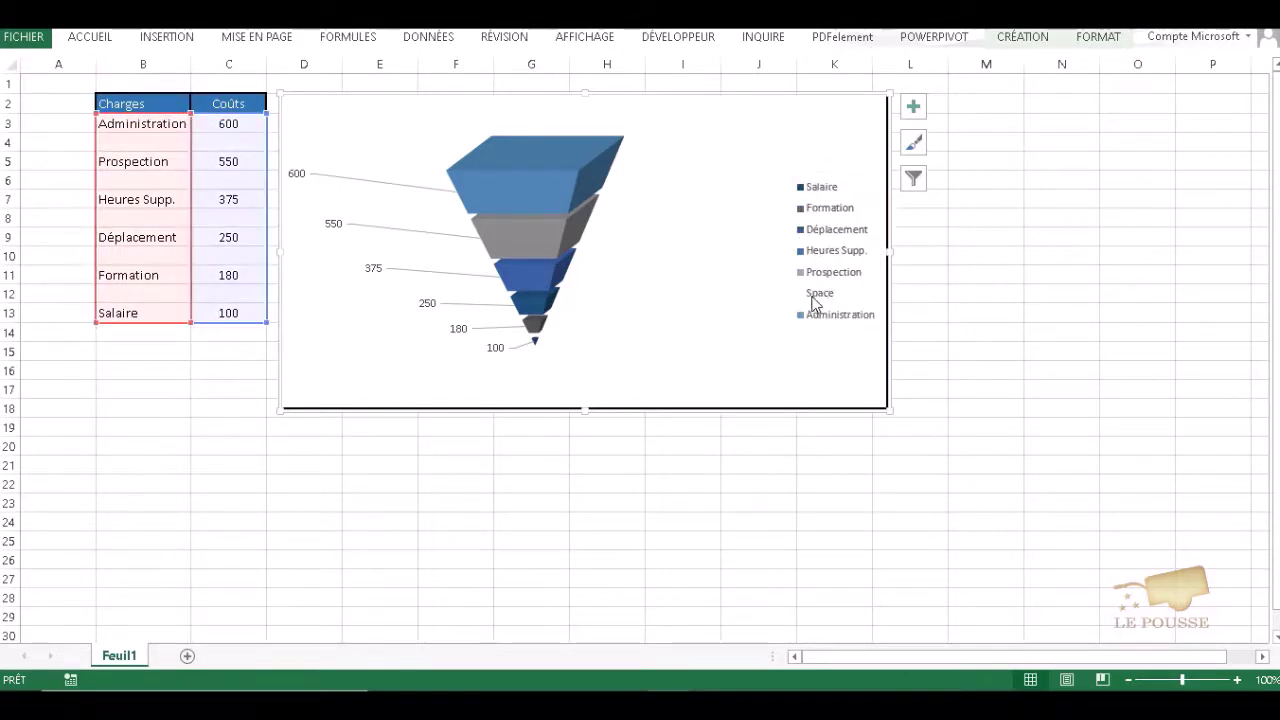
{"action": "left_click", "coordinate": [818, 294]}
{"action": "left_click", "coordinate": [818, 294]}
{"action": "key", "text": "Delete"}
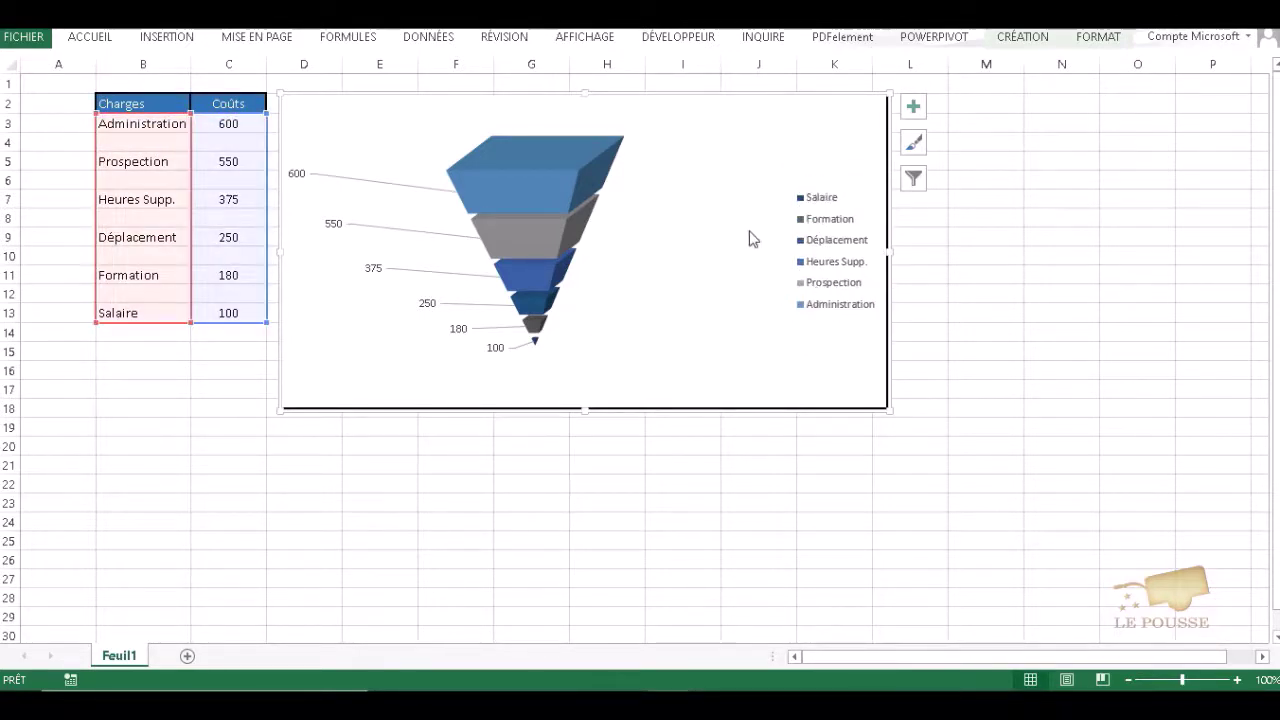
Step: Fill the Administration series of the funnel with the standard orange colour
{"action": "left_click", "coordinate": [522, 188]}
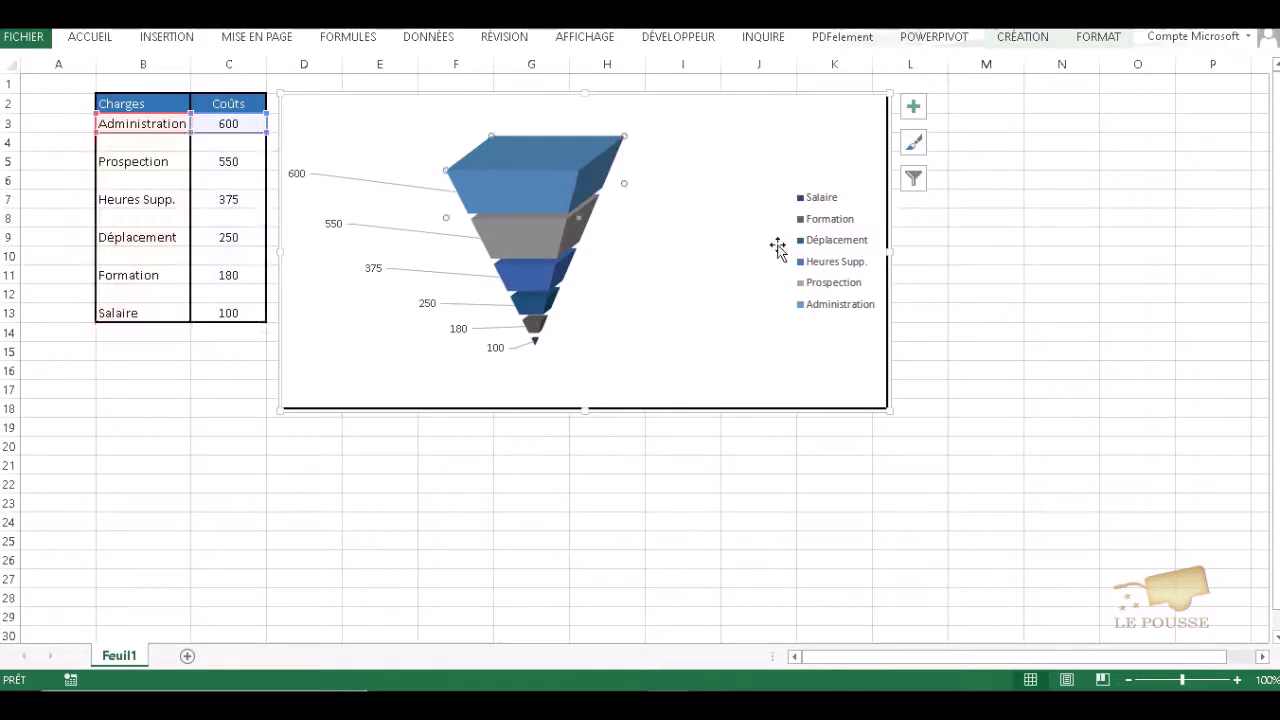
{"action": "right_click", "coordinate": [544, 179]}
{"action": "left_click", "coordinate": [570, 122]}
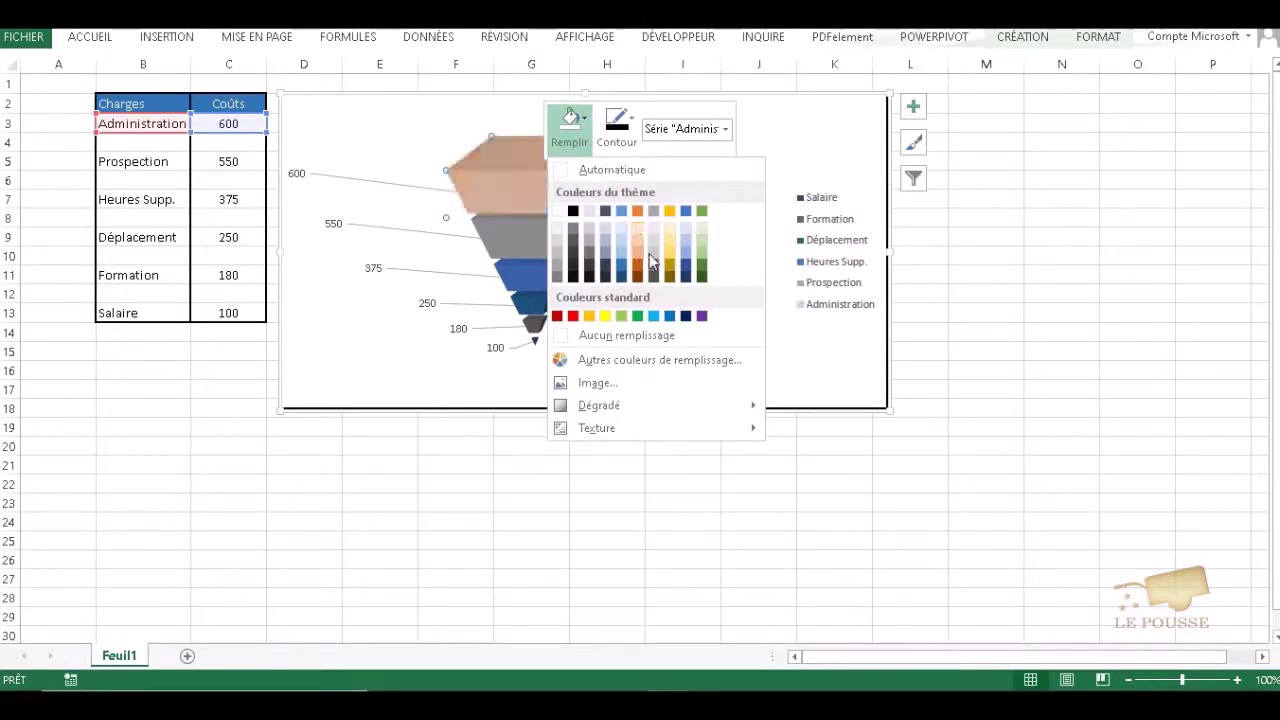
{"action": "left_click", "coordinate": [590, 316]}
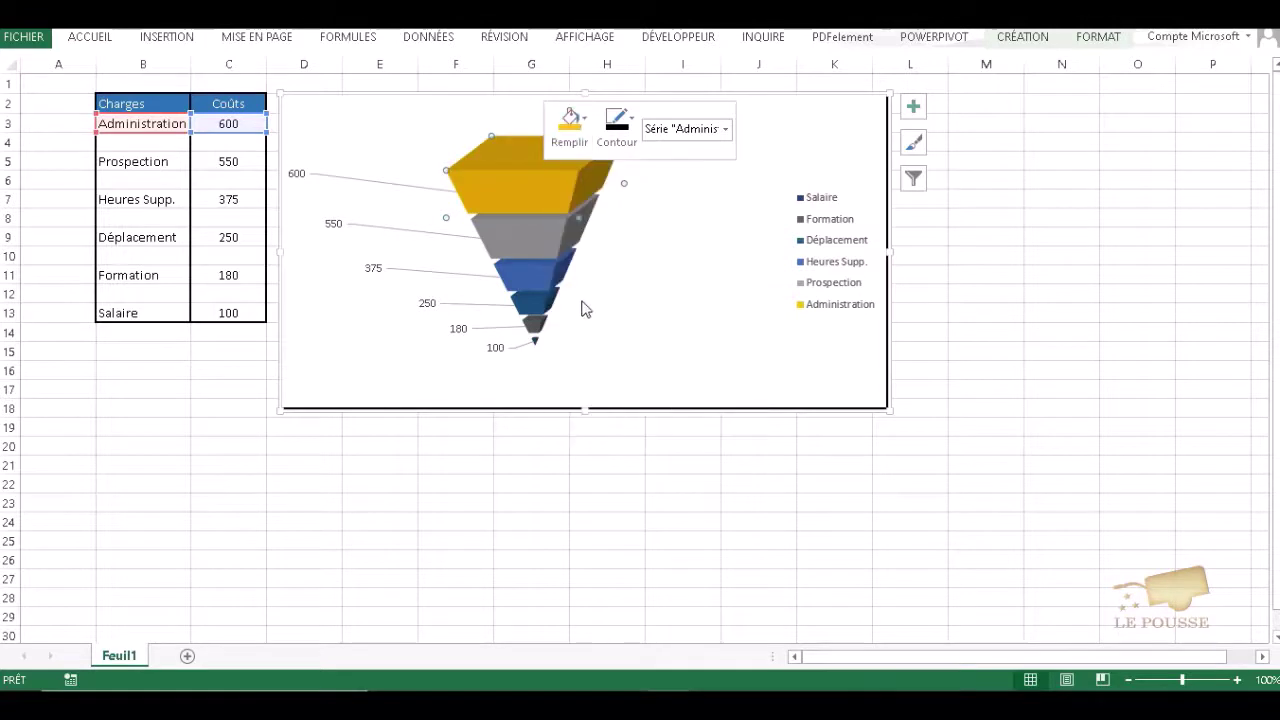
Step: Fill the Prospection series of the funnel with the standard light green colour
{"action": "left_click", "coordinate": [540, 236]}
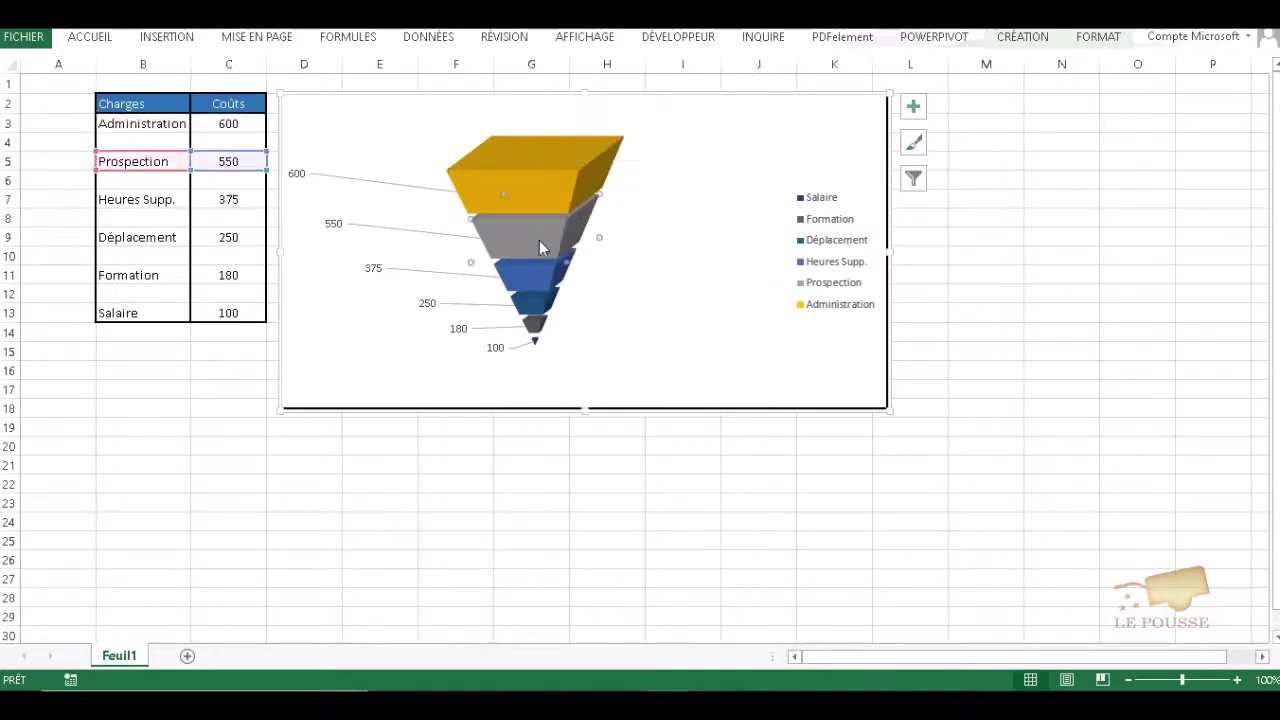
{"action": "right_click", "coordinate": [539, 240]}
{"action": "left_click", "coordinate": [584, 204]}
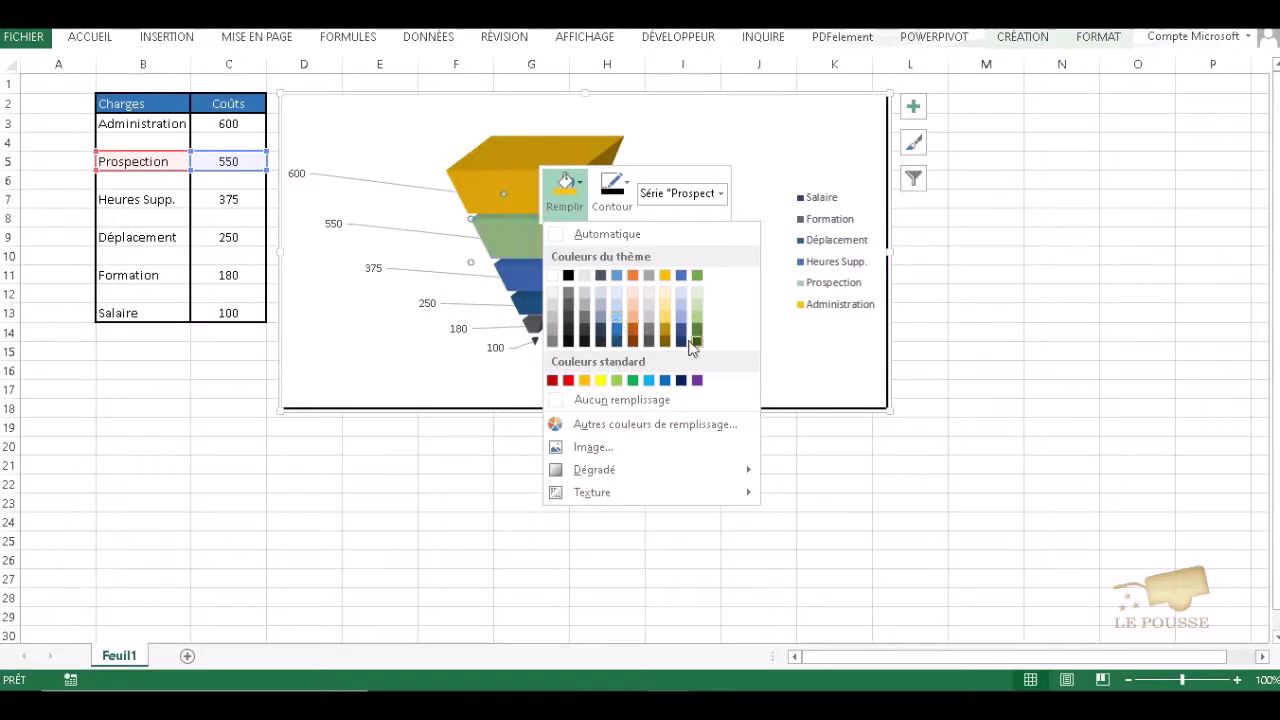
{"action": "left_click", "coordinate": [618, 381]}
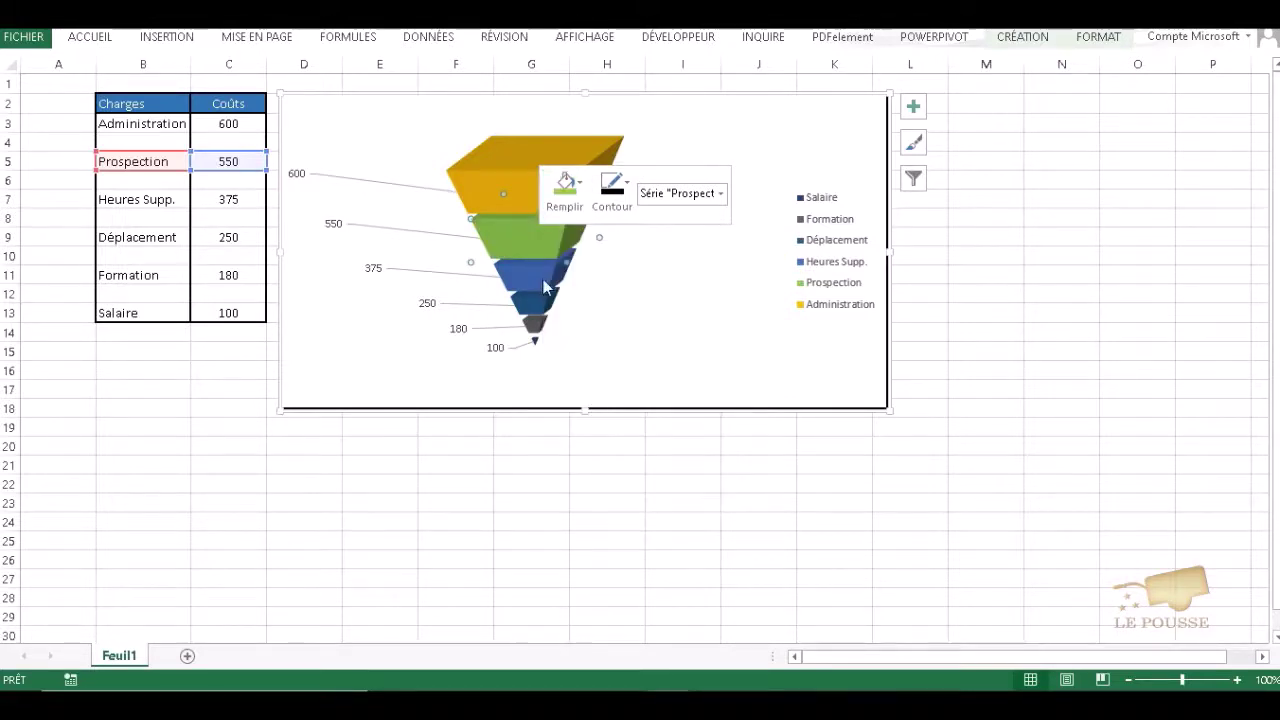
Step: Fill the Déplacement series of the funnel with the standard purple colour
{"action": "right_click", "coordinate": [546, 287]}
{"action": "right_click", "coordinate": [529, 302]}
{"action": "right_click", "coordinate": [529, 301]}
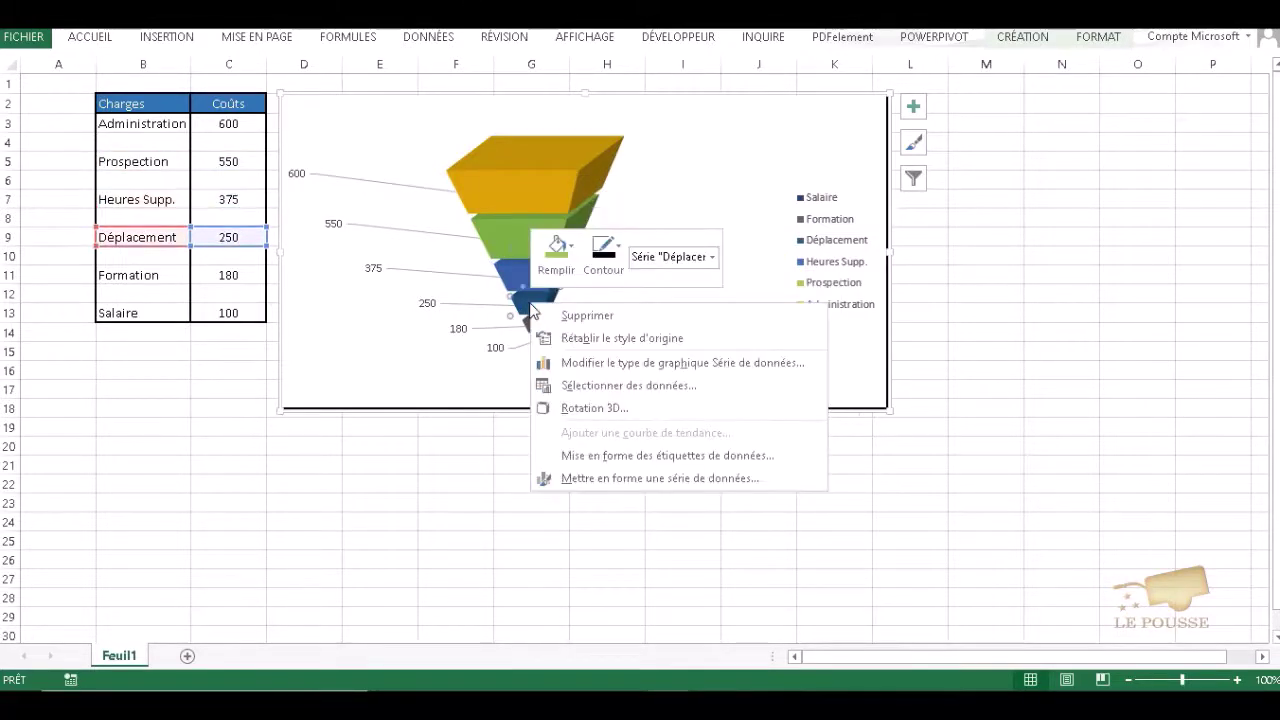
{"action": "left_click", "coordinate": [578, 266]}
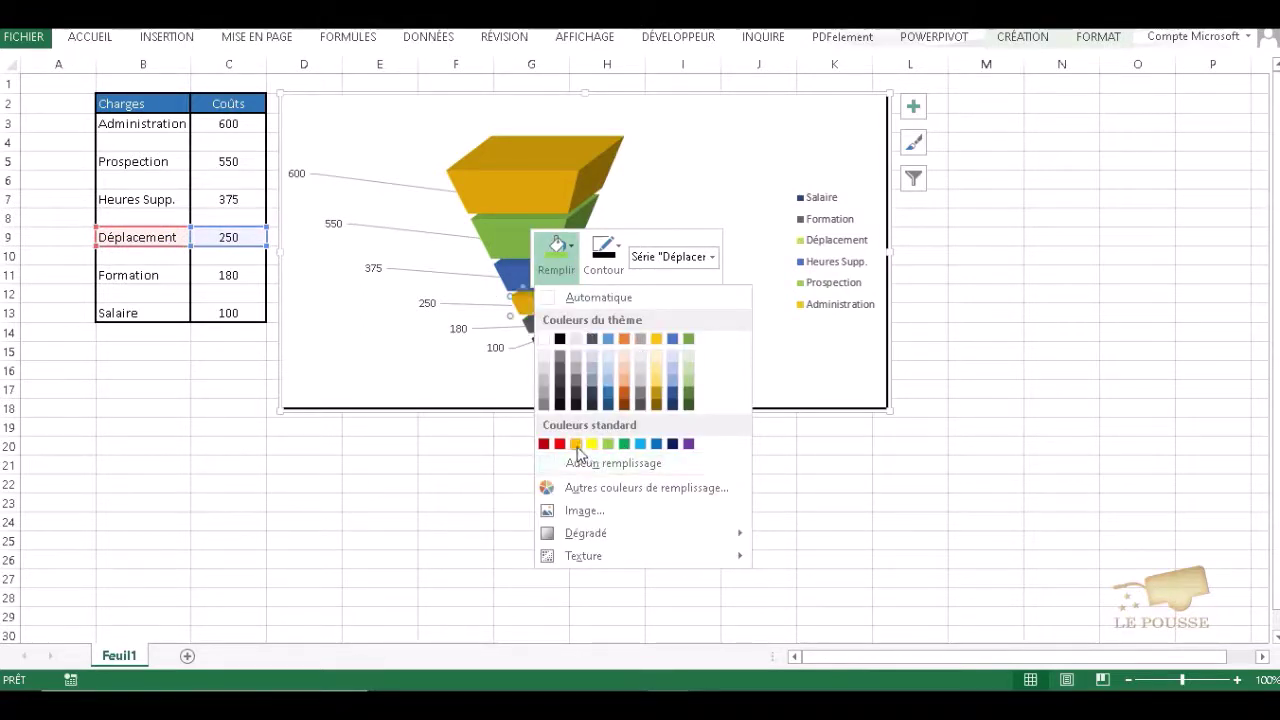
{"action": "left_click", "coordinate": [688, 443]}
Step: Fill the Formation series of the funnel with the standard dark red colour
{"action": "right_click", "coordinate": [537, 334]}
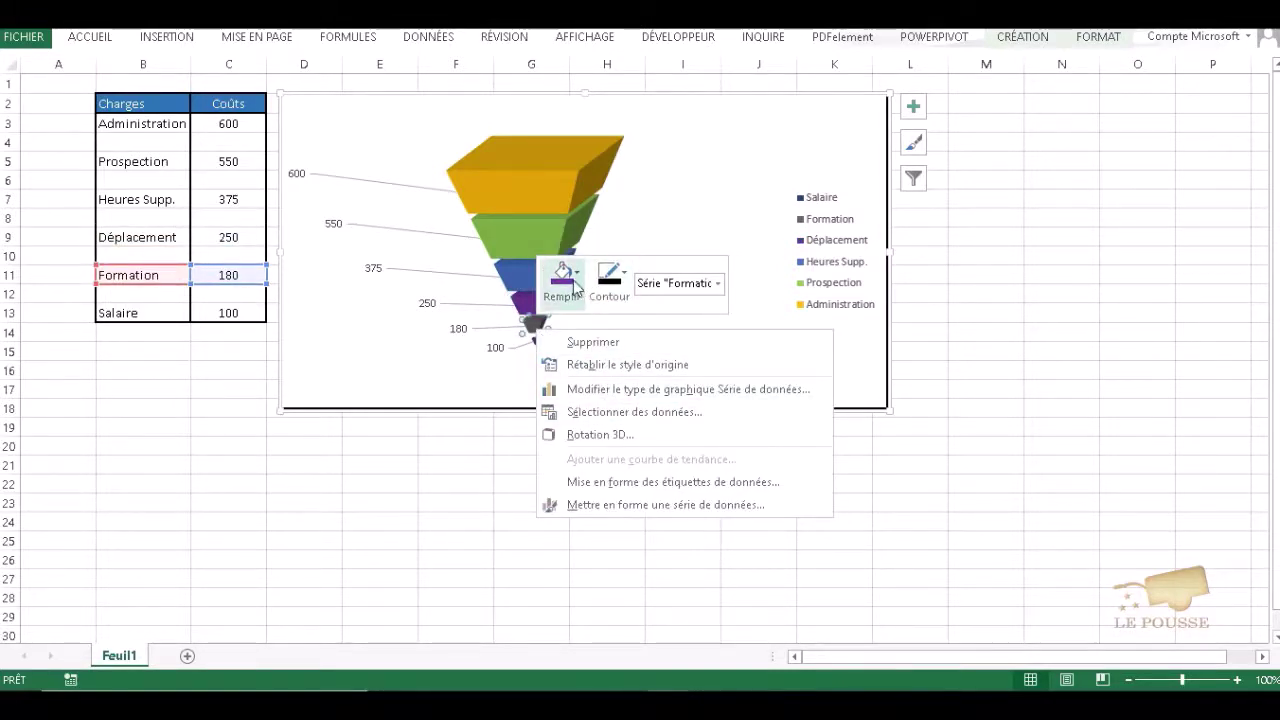
{"action": "left_click", "coordinate": [562, 280]}
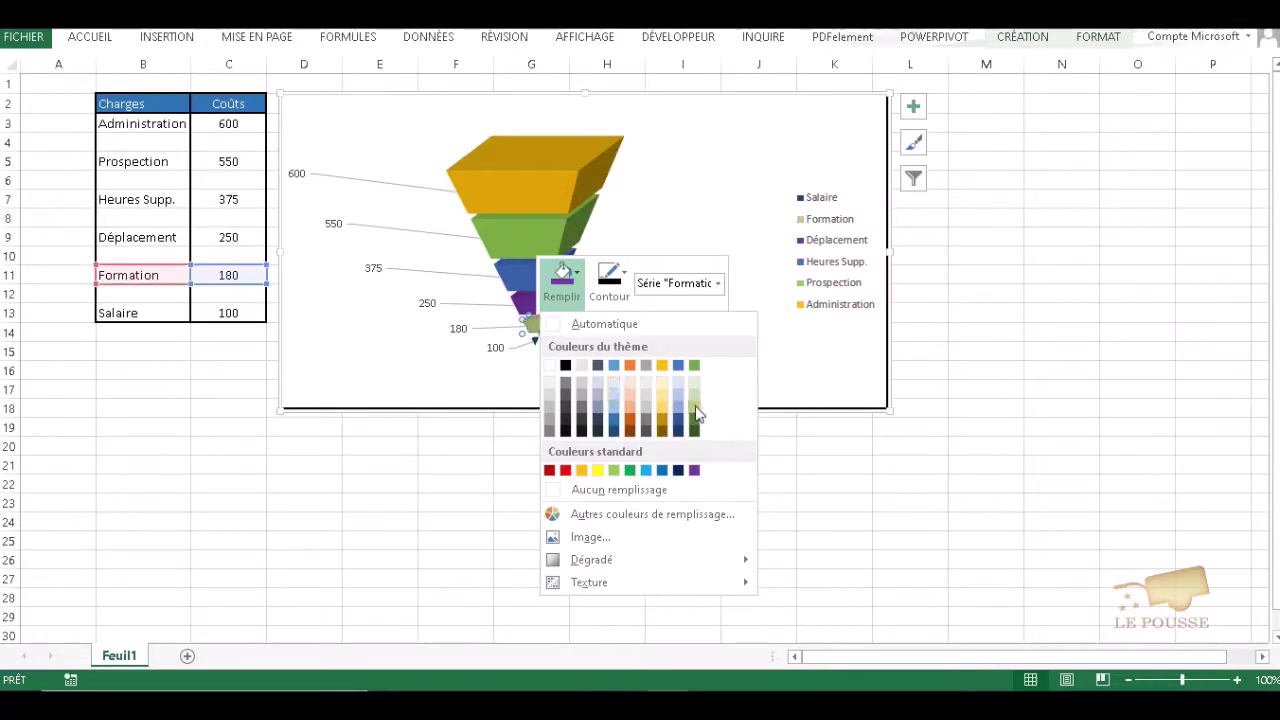
{"action": "left_click", "coordinate": [552, 470]}
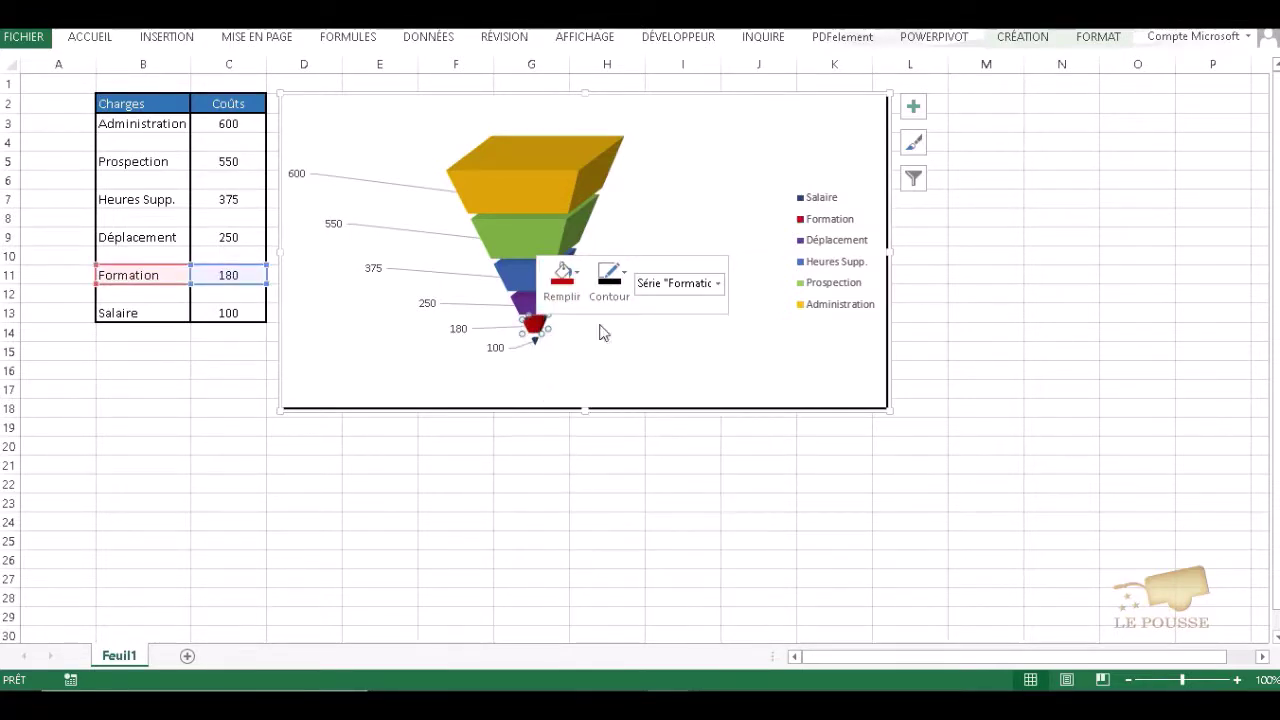
Step: Enlarge the chart from its lower corner so that it extends to column L and row 19
{"action": "right_click", "coordinate": [537, 347]}
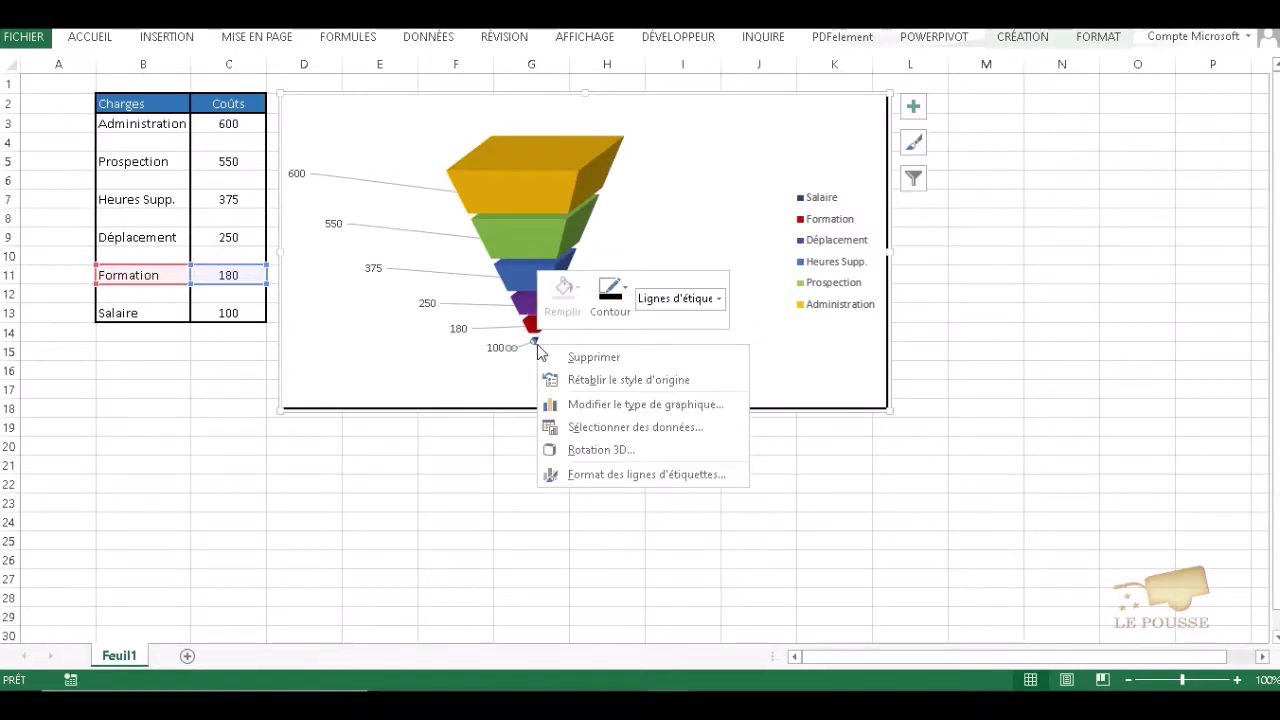
{"action": "right_click", "coordinate": [536, 338]}
{"action": "left_click", "coordinate": [535, 338]}
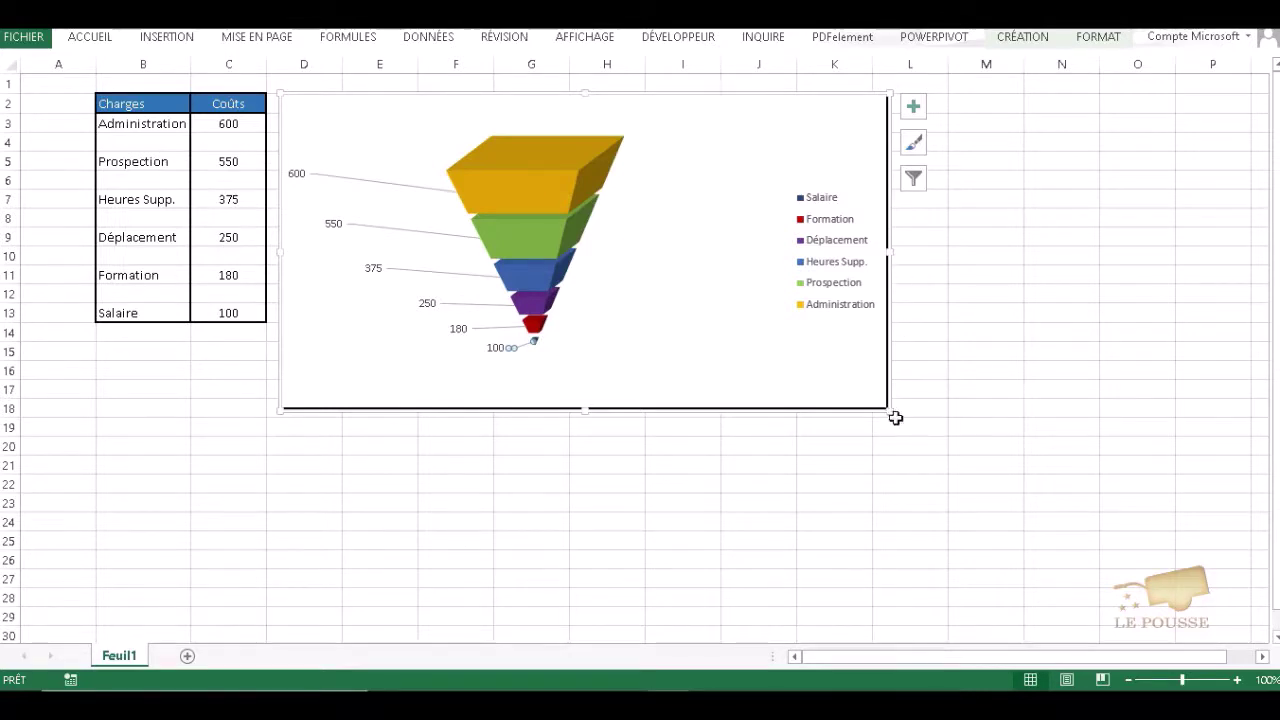
{"action": "left_click_drag", "start_coordinate": [890, 409], "coordinate": [928, 434]}
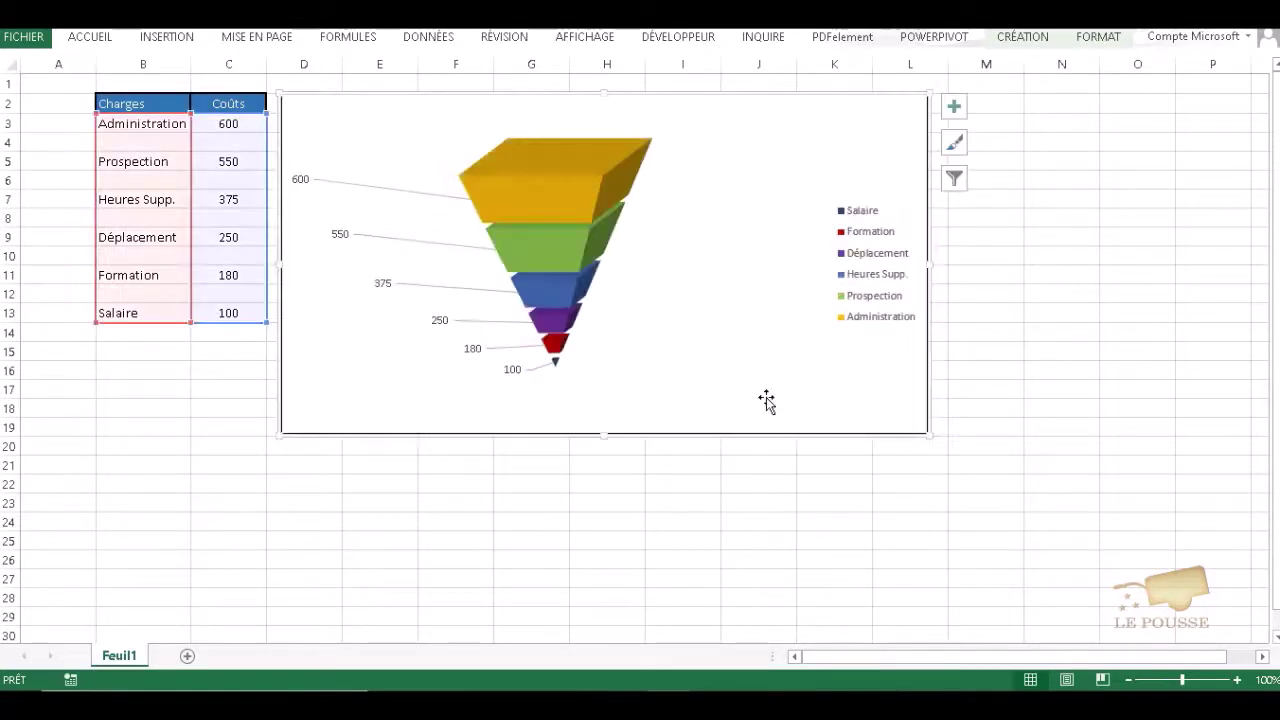
{"action": "left_click", "coordinate": [557, 364]}
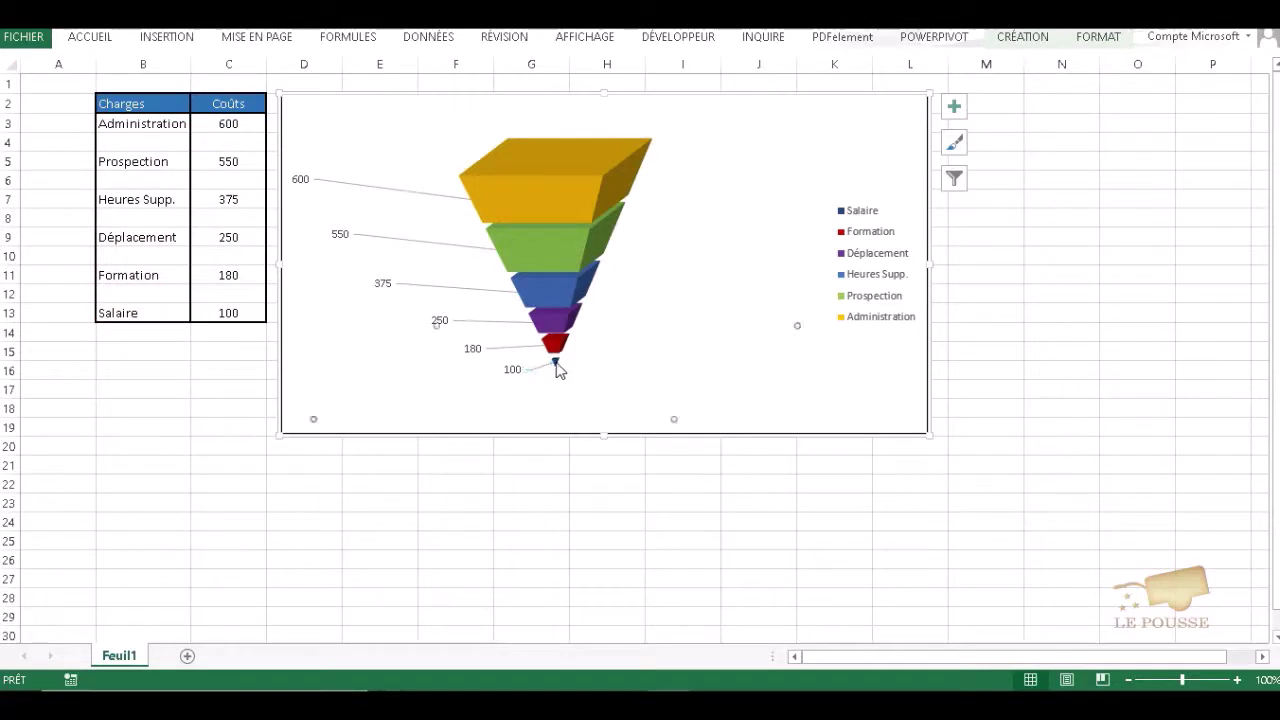
{"action": "left_click", "coordinate": [557, 358]}
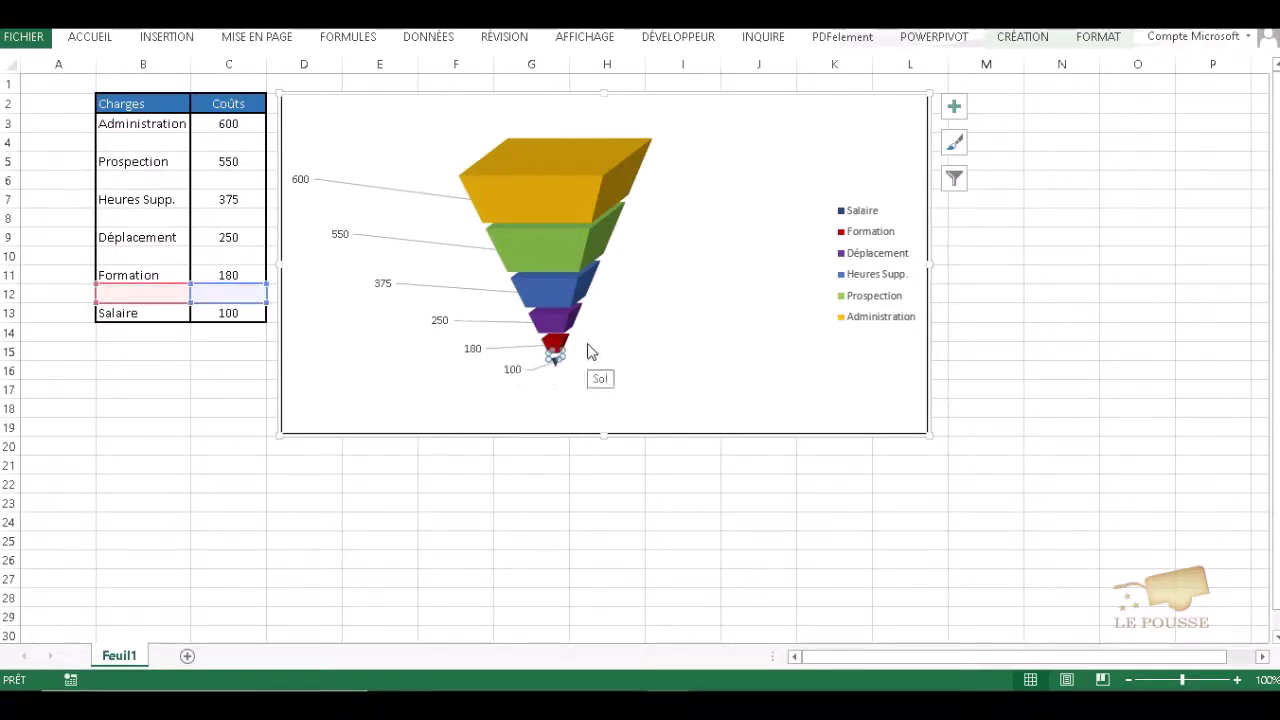
{"action": "key", "text": "Left"}
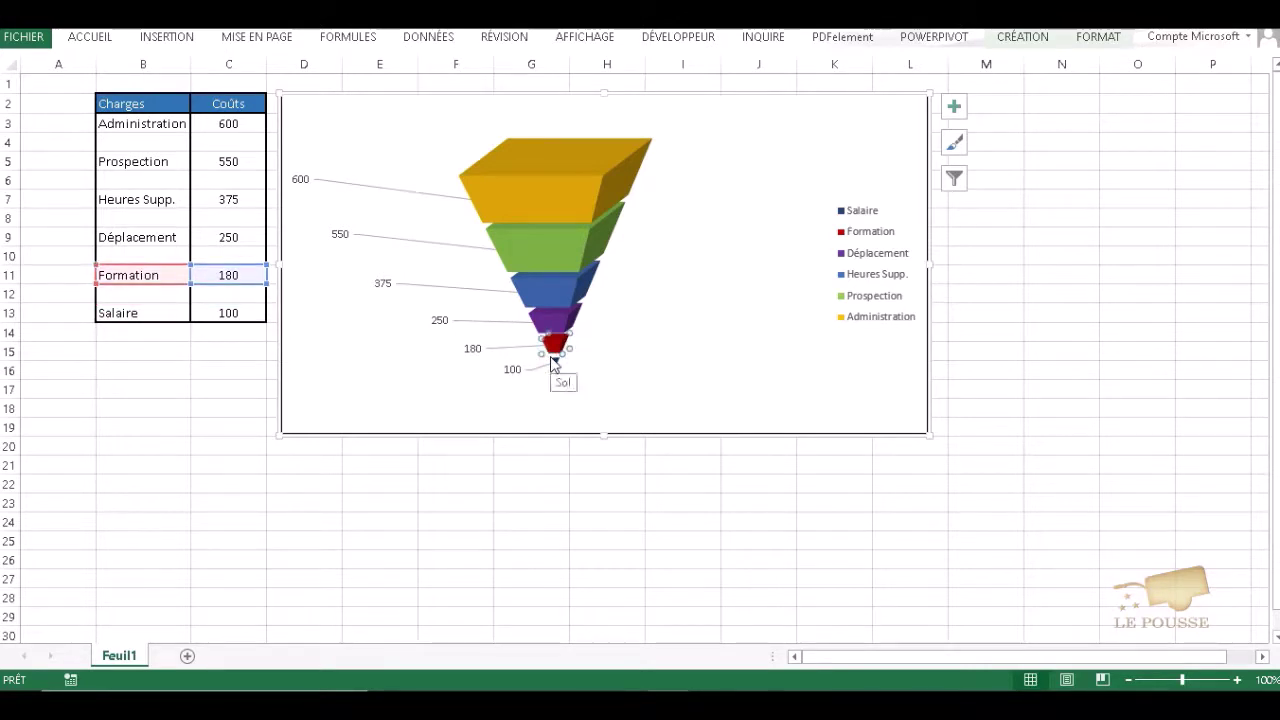
{"action": "key", "text": "Left"}
{"action": "key", "text": "Right"}
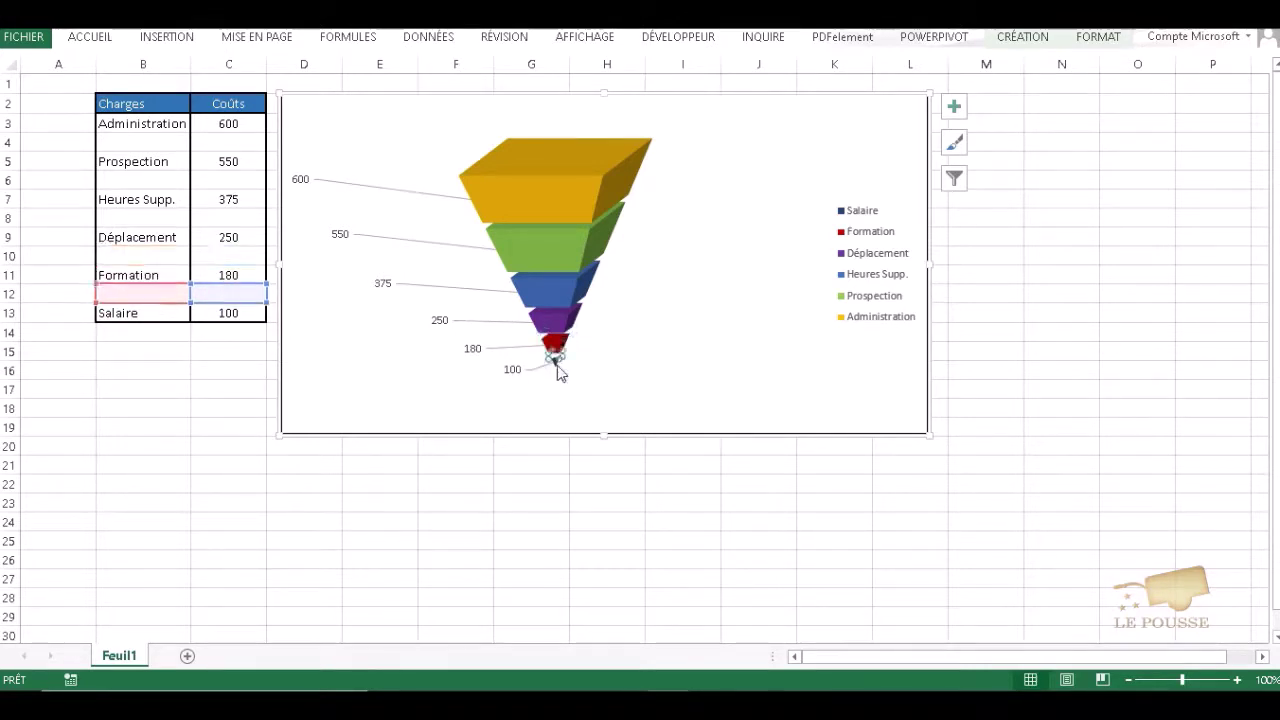
{"action": "left_click", "coordinate": [560, 373]}
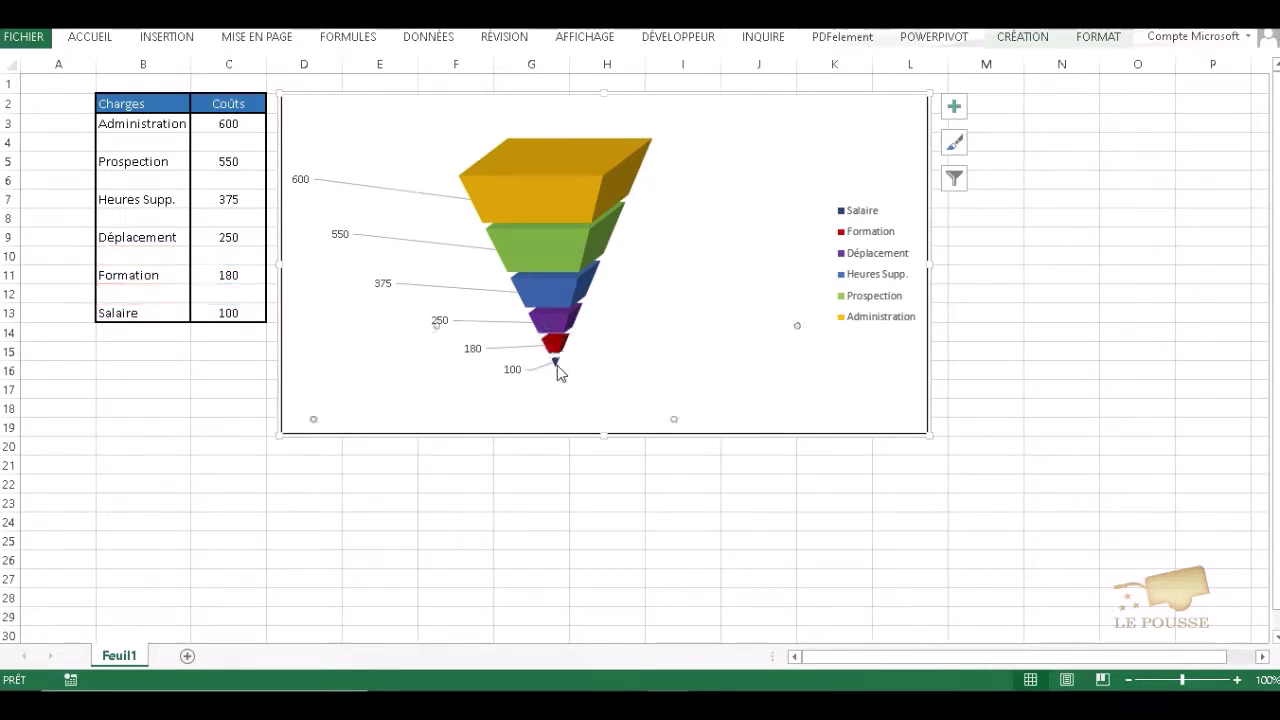
Step: Set the Salaire cost in C13 to 300
{"action": "left_click", "coordinate": [205, 312]}
{"action": "type", "text": "300"}
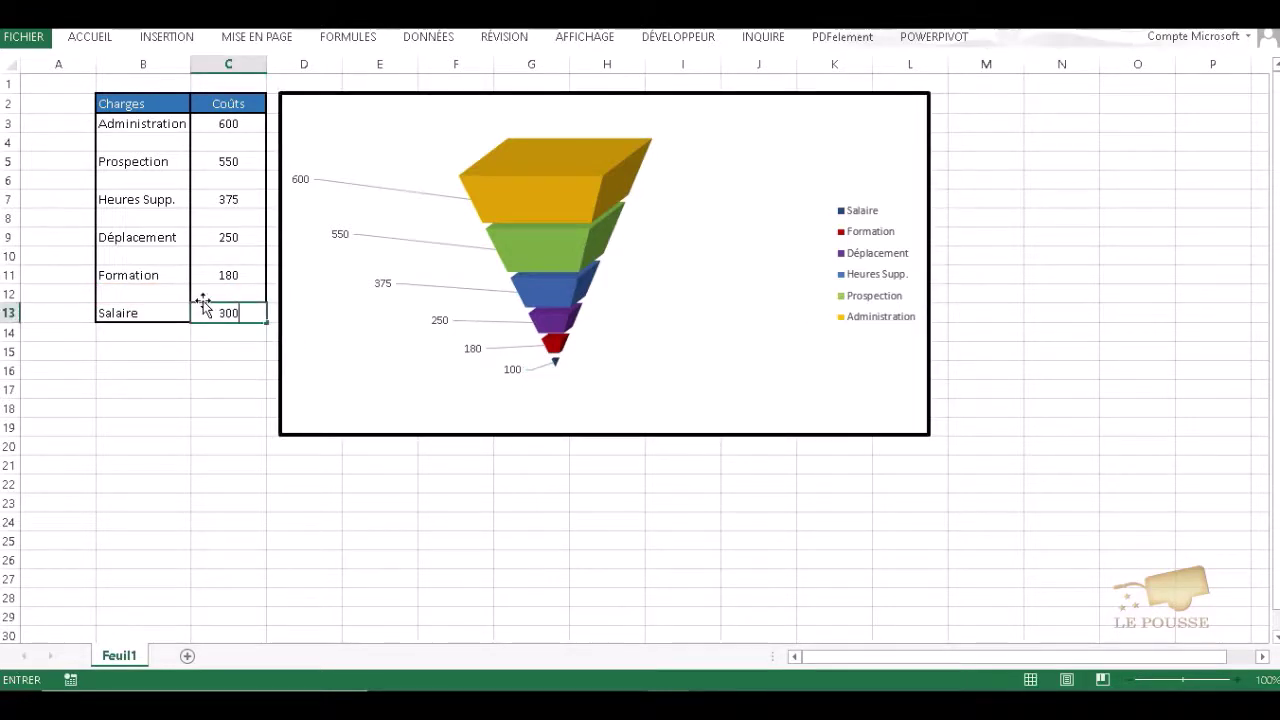
{"action": "key", "text": "Return"}
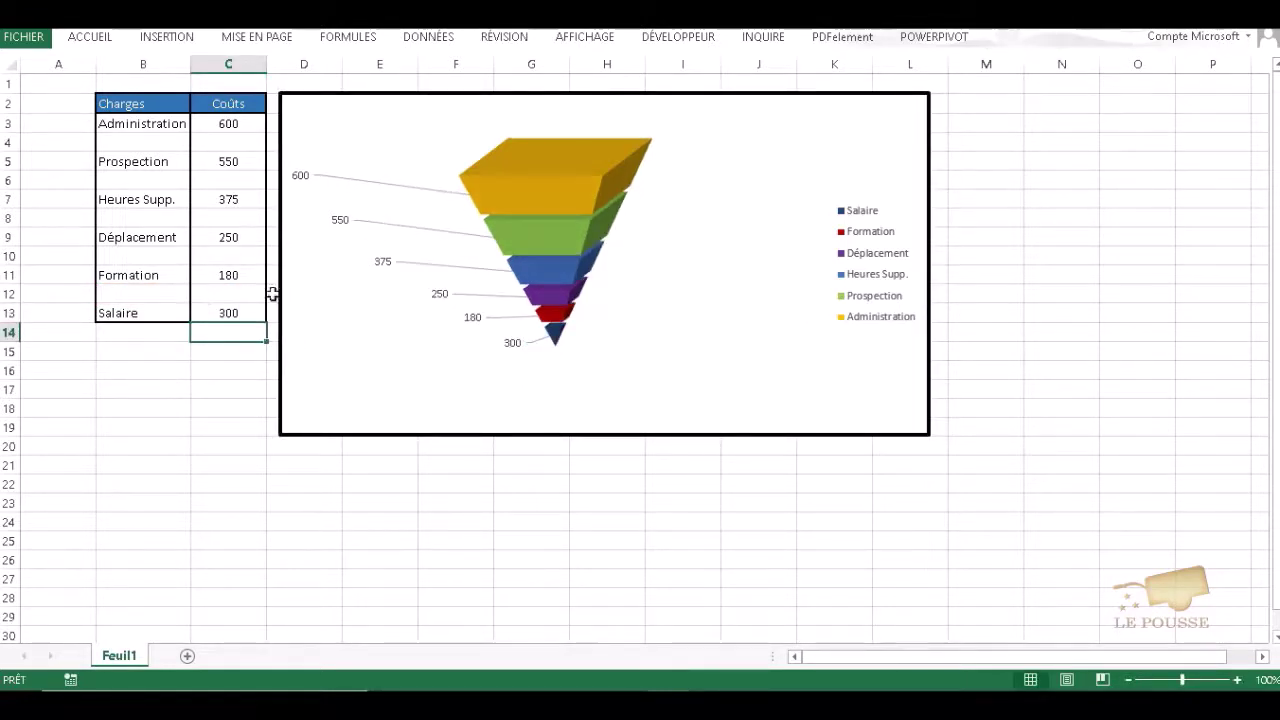
Step: Fill the Salaire series at the tip of the funnel with the standard blue colour
{"action": "left_click", "coordinate": [558, 344]}
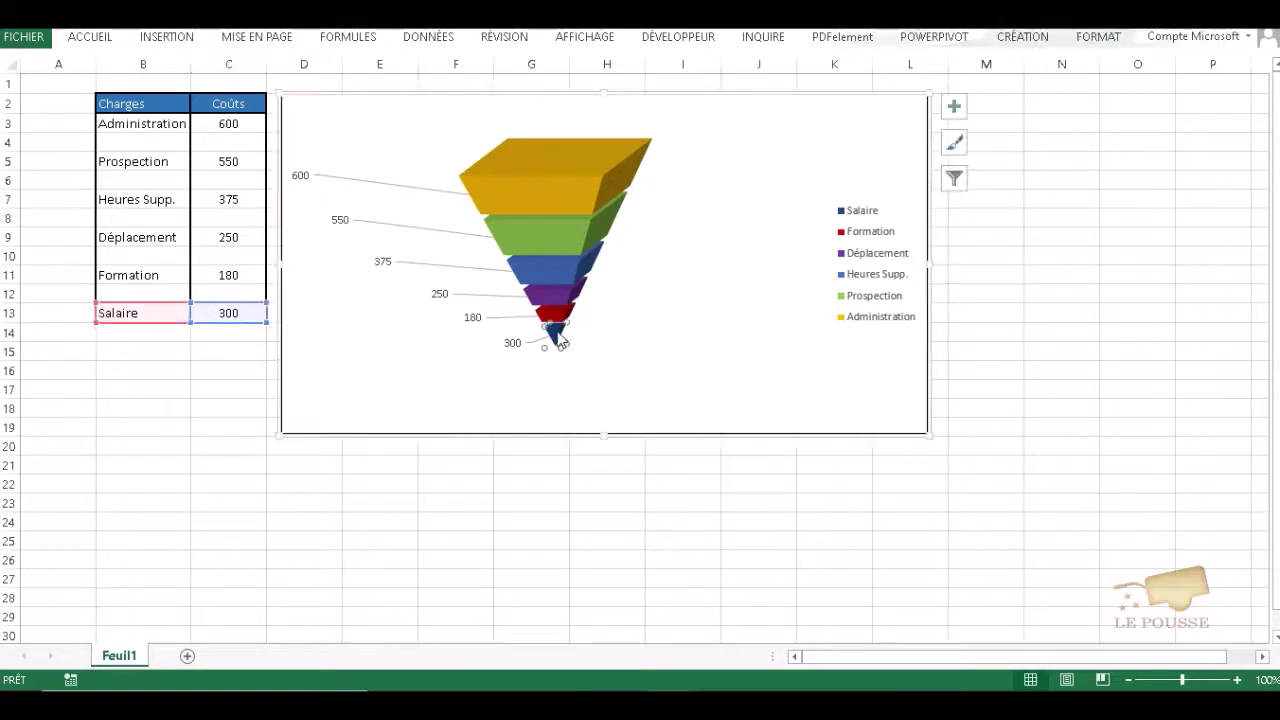
{"action": "right_click", "coordinate": [560, 342]}
{"action": "left_click", "coordinate": [599, 289]}
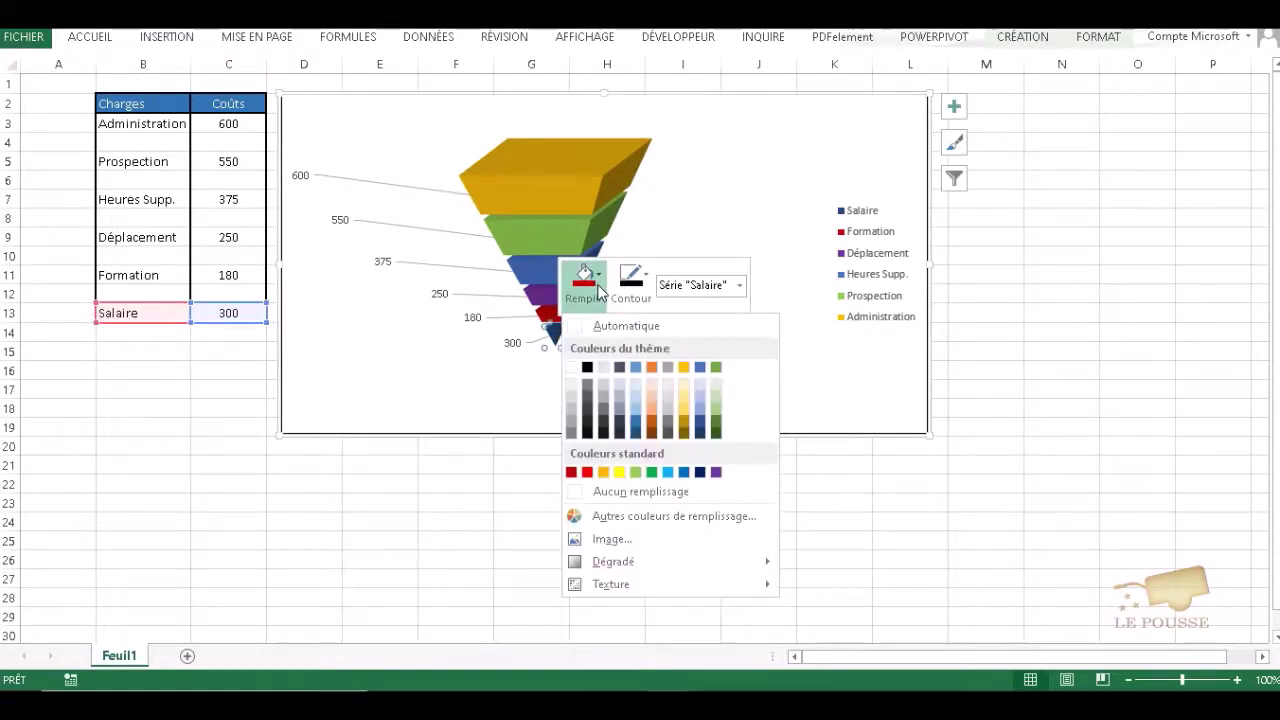
{"action": "left_click", "coordinate": [683, 472]}
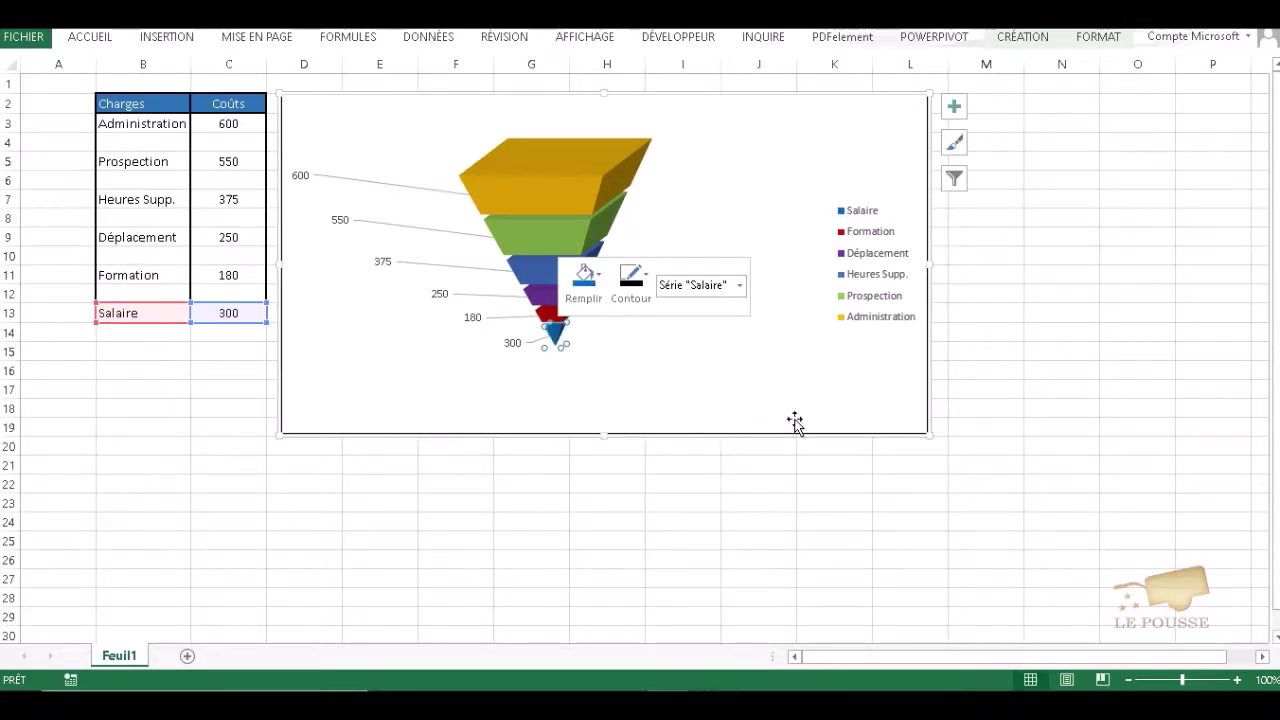
{"action": "left_click", "coordinate": [1060, 334]}
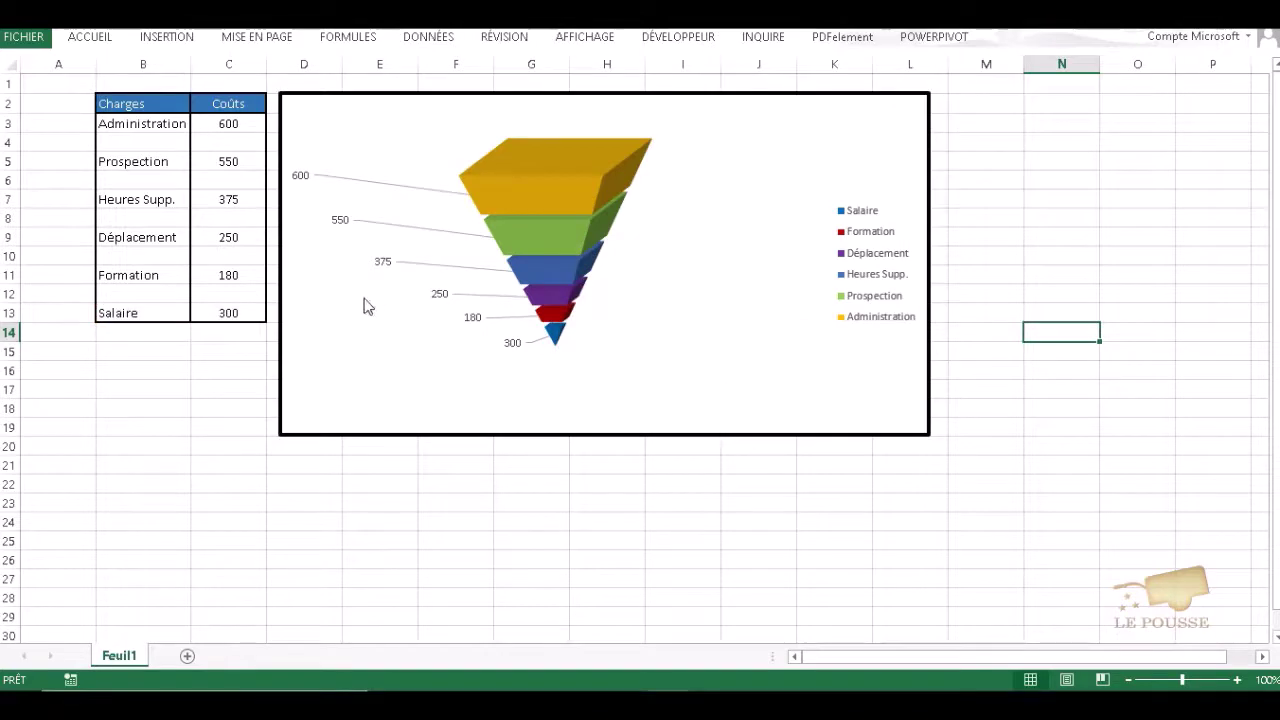
Step: Set the Administration cost in C3 to 100 and the Prospection cost in C5 to 200
{"action": "left_click", "coordinate": [232, 125]}
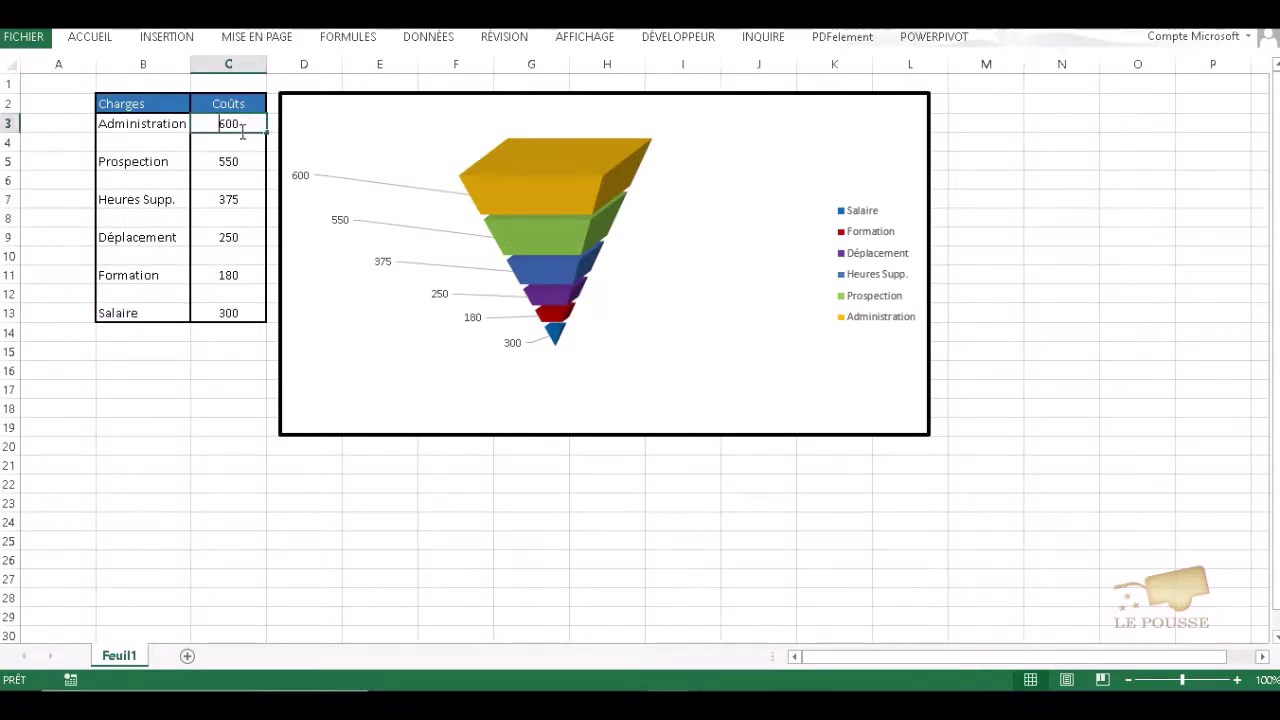
{"action": "type", "text": "100"}
{"action": "key", "text": "Return"}
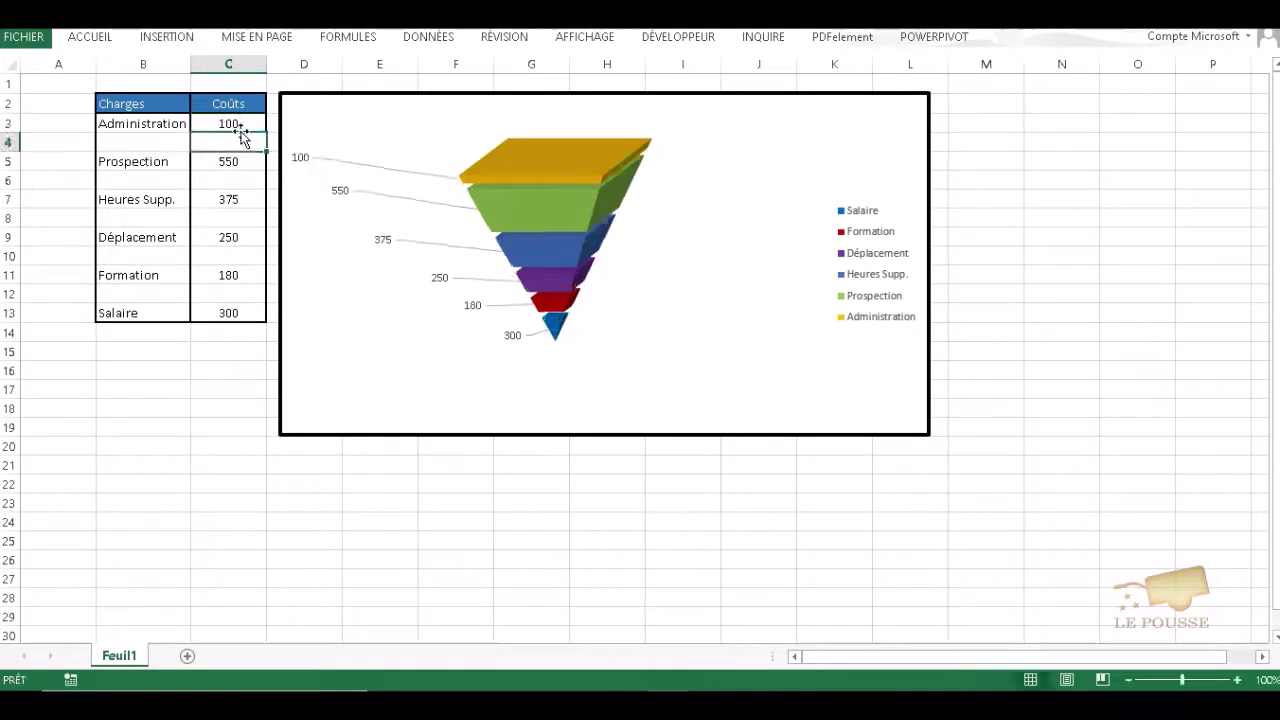
{"action": "left_click", "coordinate": [229, 166]}
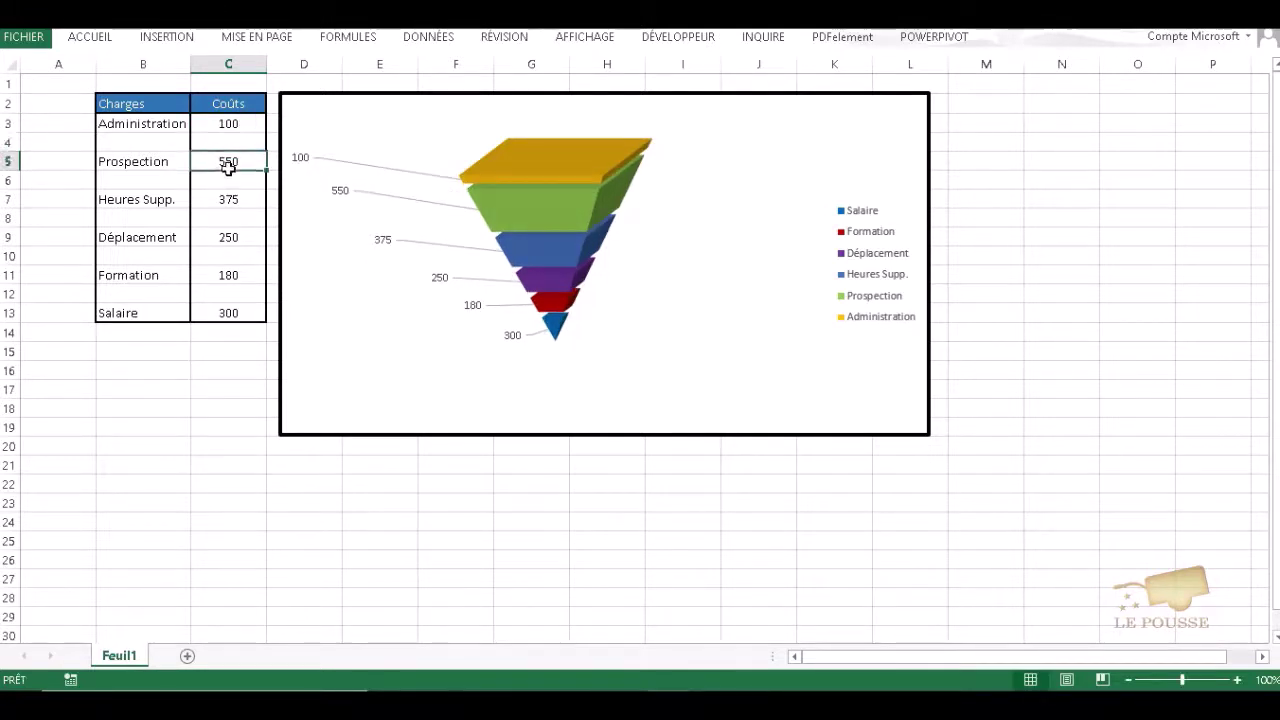
{"action": "type", "text": "3"}
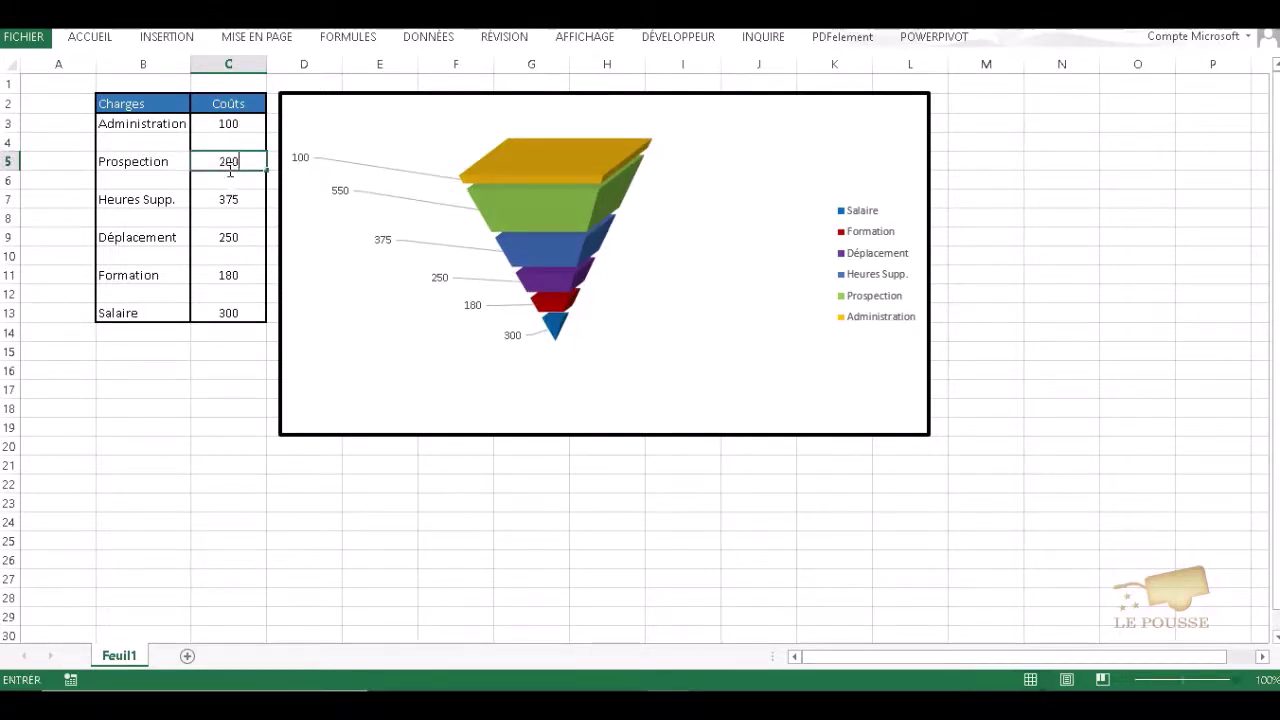
{"action": "key", "text": "Return"}
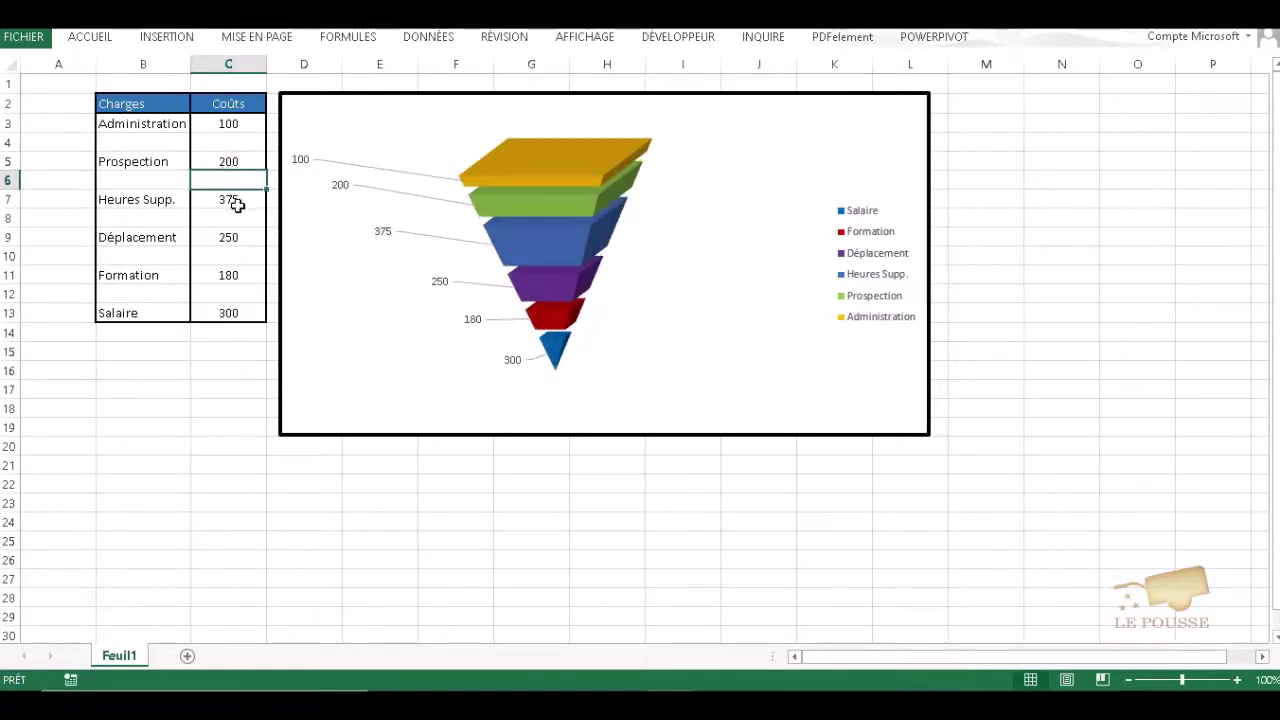
Step: Set the Heures Supp. cost in C7 to 800
{"action": "left_click", "coordinate": [236, 201]}
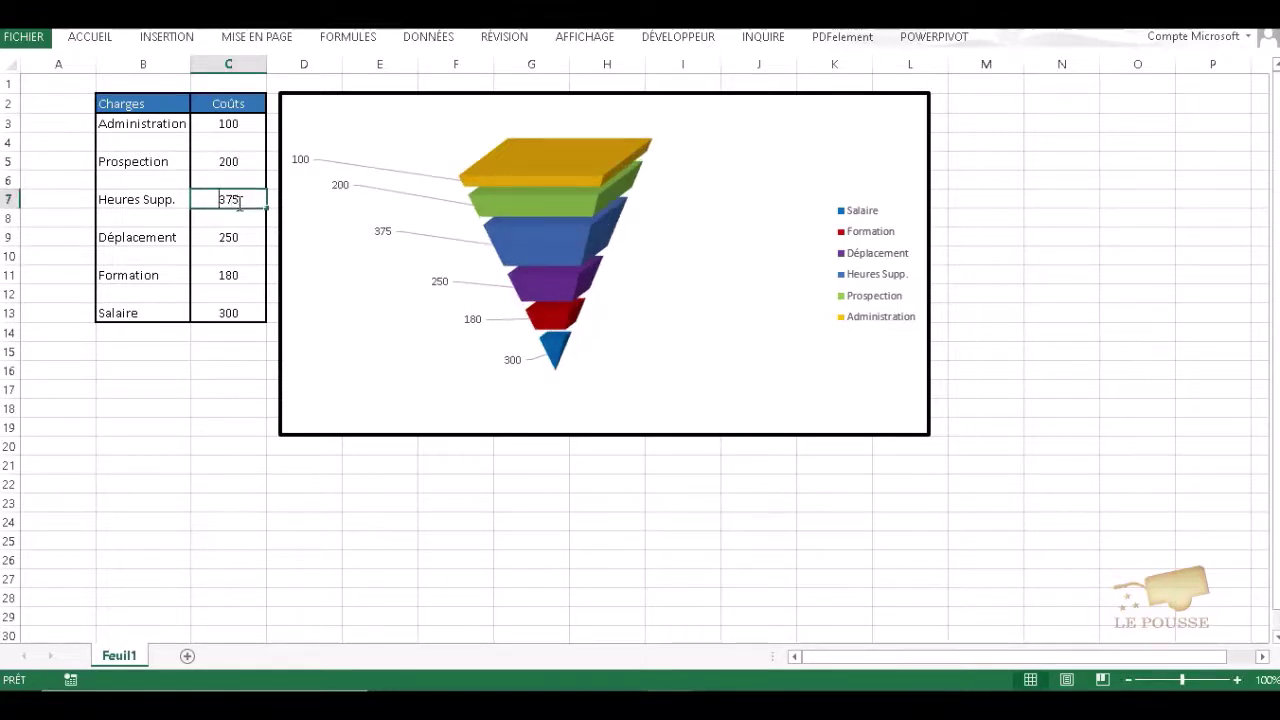
{"action": "type", "text": "800"}
{"action": "key", "text": "Return"}
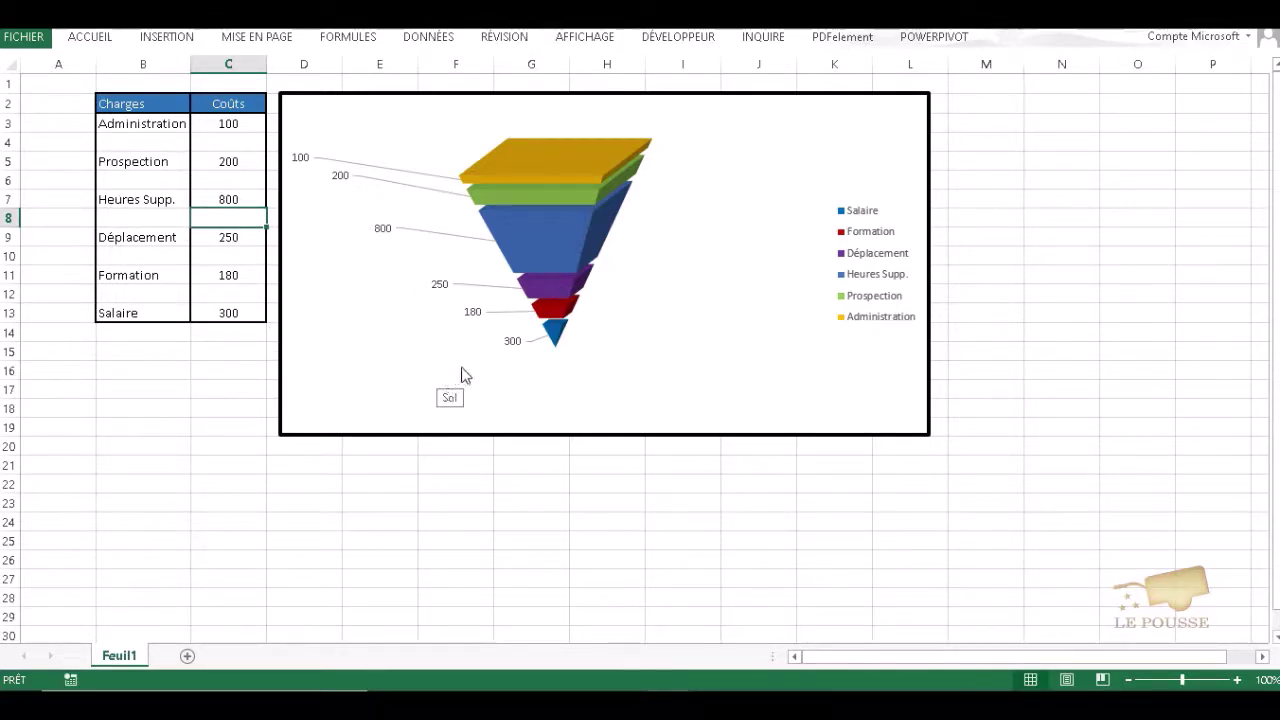
Step: Hide the row and column headings and the gridlines of the worksheet
{"action": "left_click", "coordinate": [575, 38]}
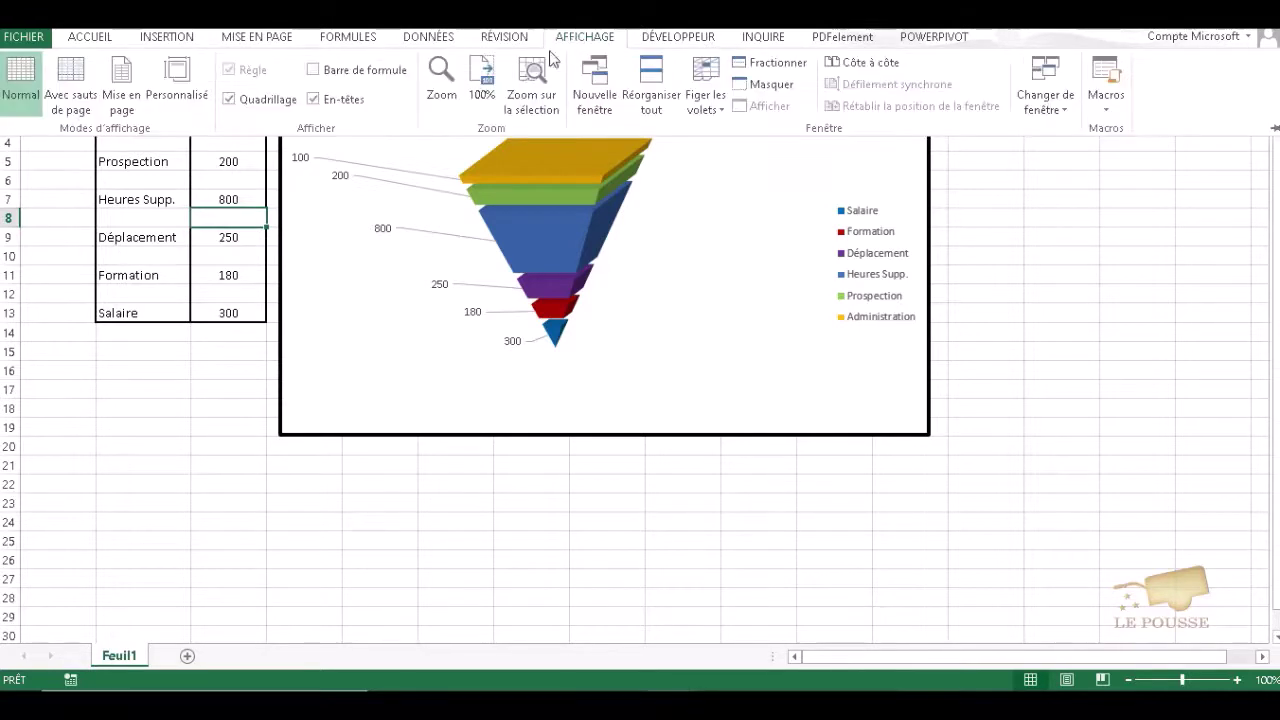
{"action": "left_click", "coordinate": [313, 99]}
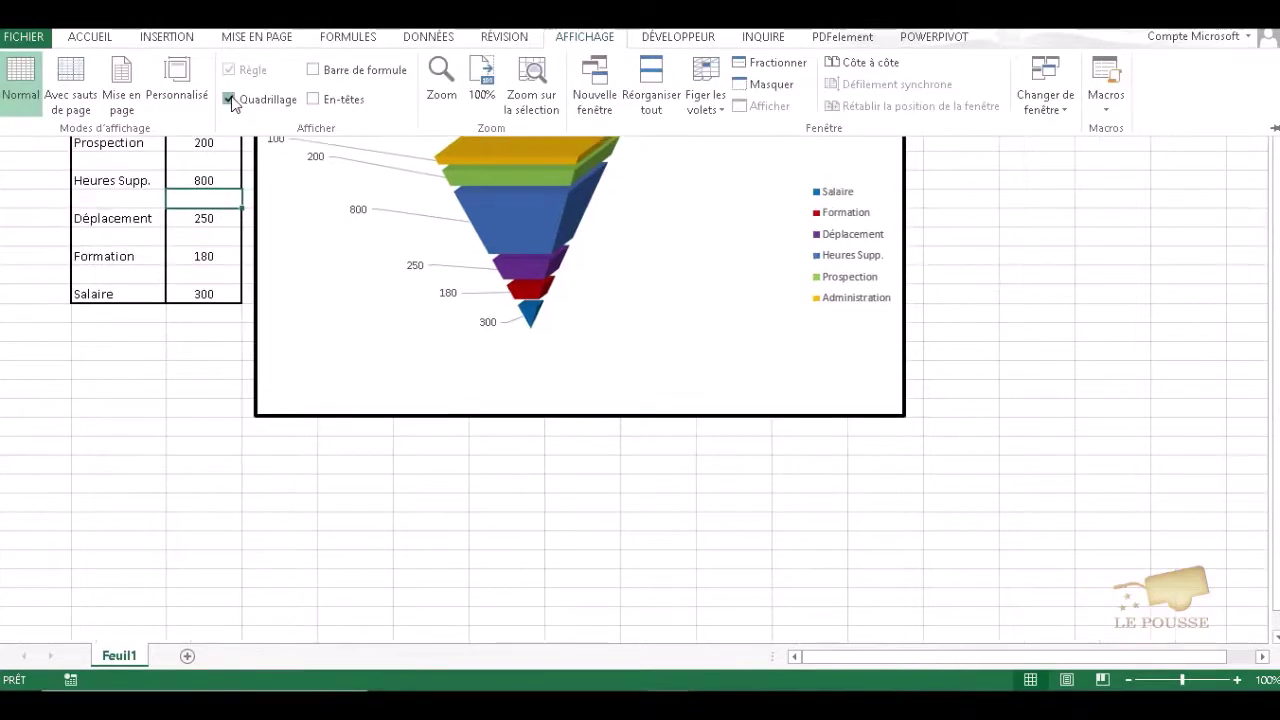
{"action": "left_click", "coordinate": [229, 99]}
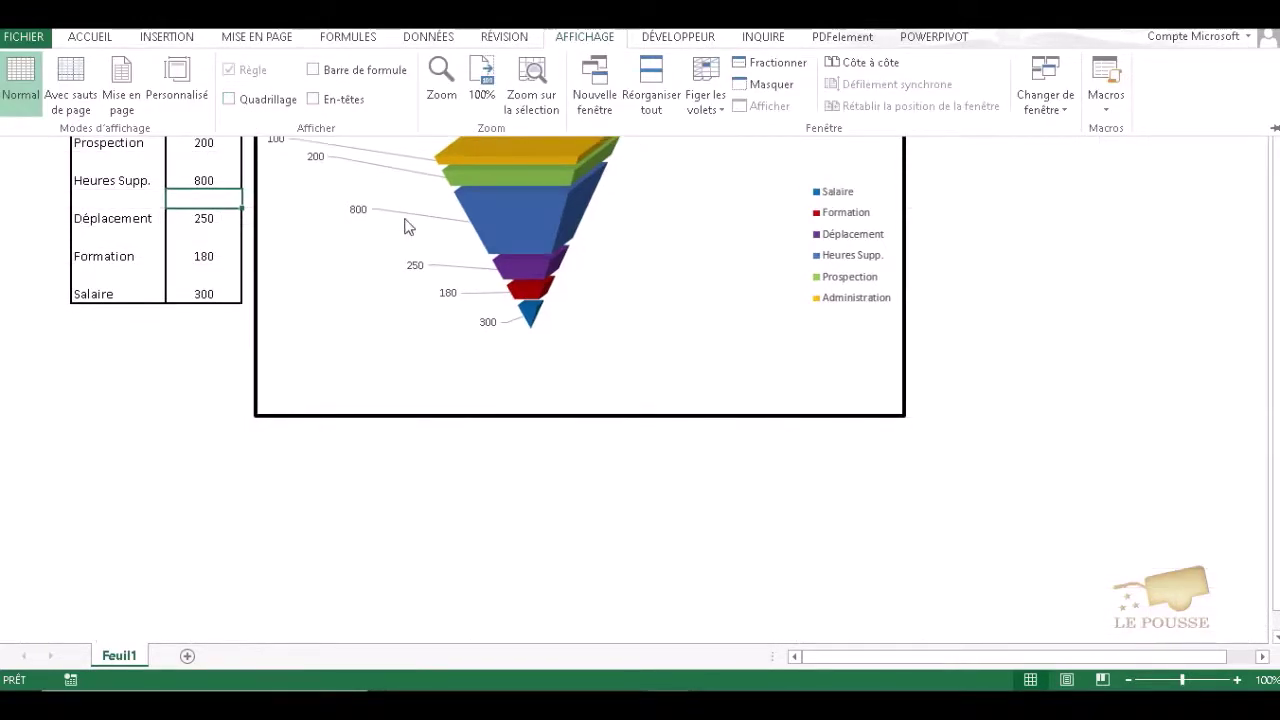
Step: Insert a WordArt in the dark style with a blue hard shadow and fit it directly beneath the chart at the chart's full width
{"action": "left_click", "coordinate": [90, 37]}
{"action": "left_click", "coordinate": [1156, 102]}
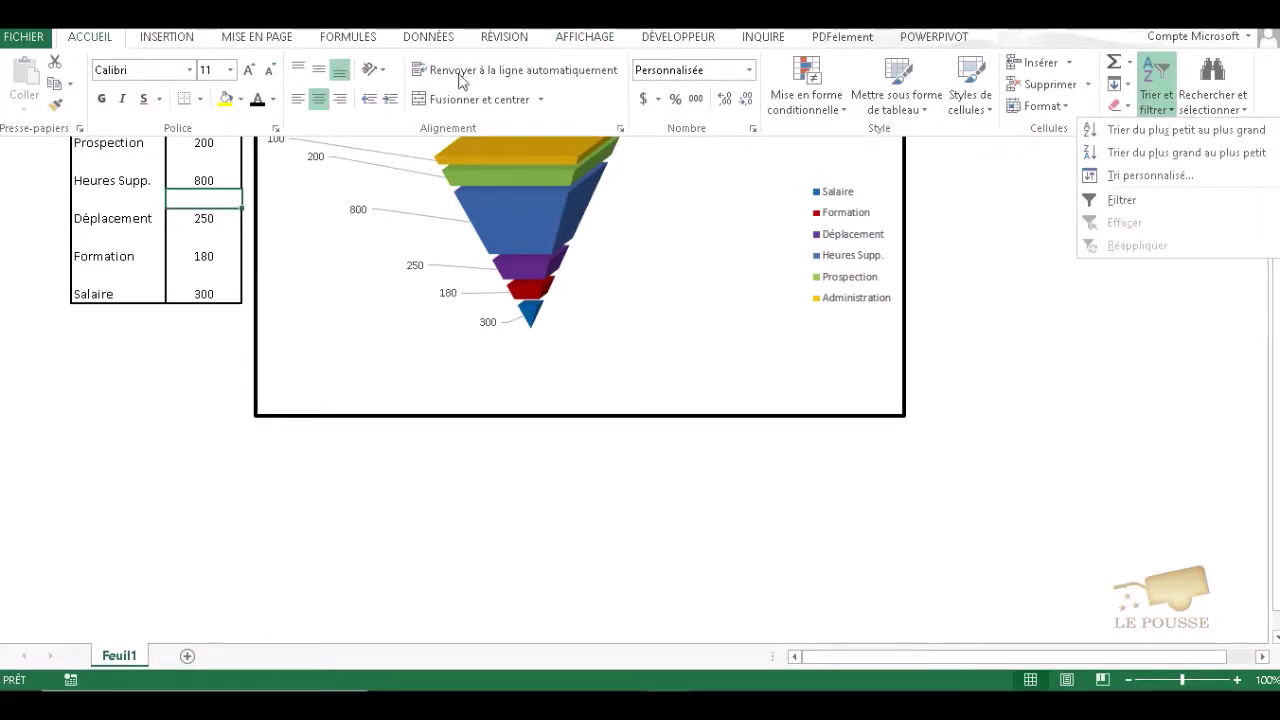
{"action": "left_click", "coordinate": [166, 37]}
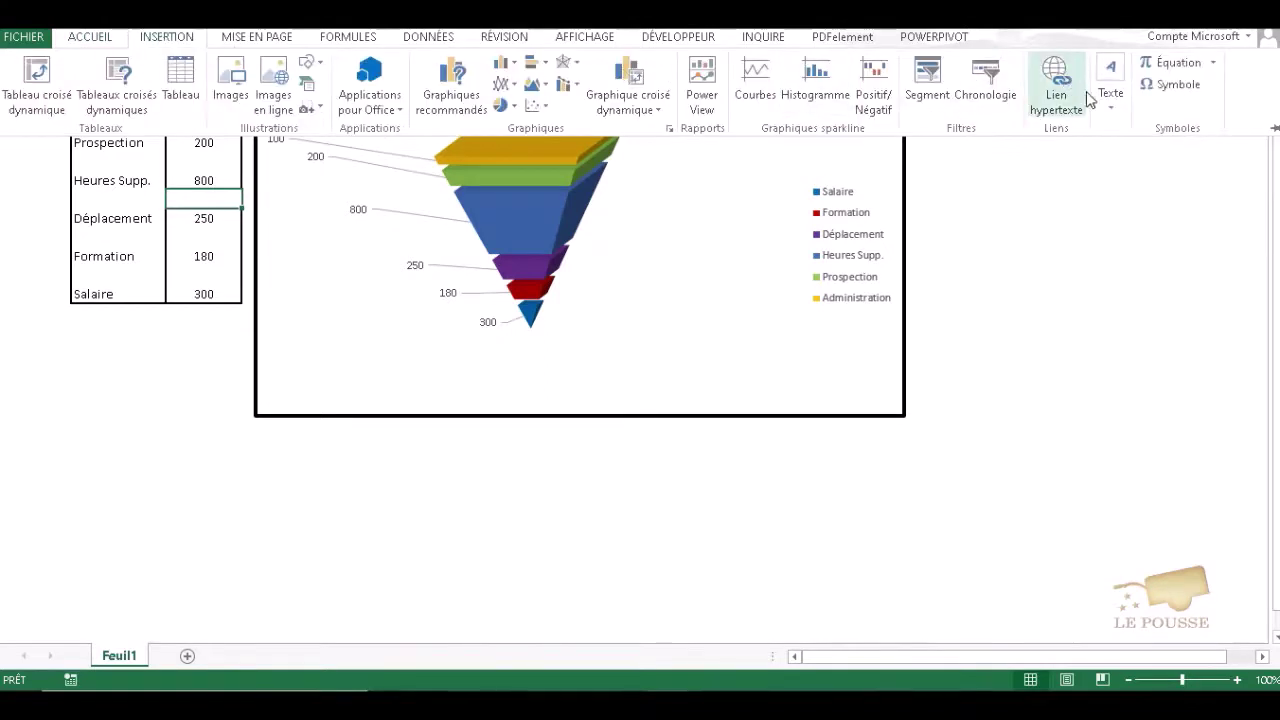
{"action": "left_click", "coordinate": [1112, 100]}
{"action": "left_click", "coordinate": [1168, 168]}
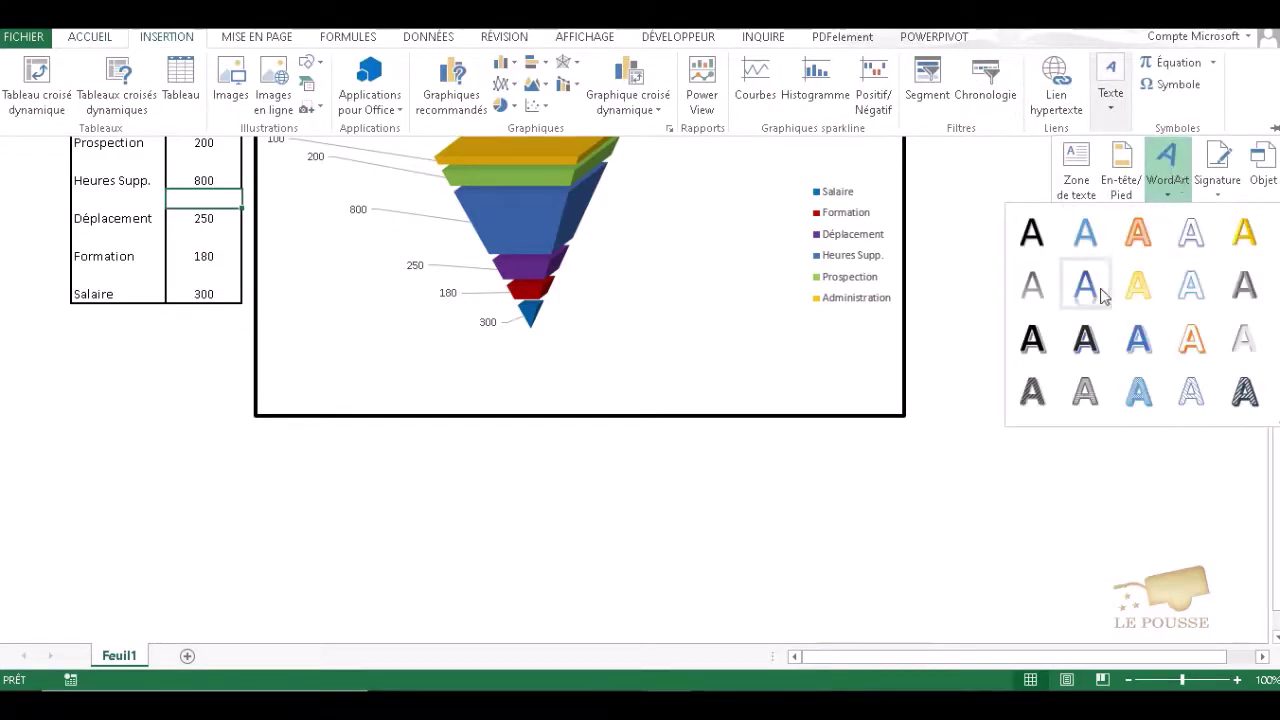
{"action": "left_click", "coordinate": [1086, 340]}
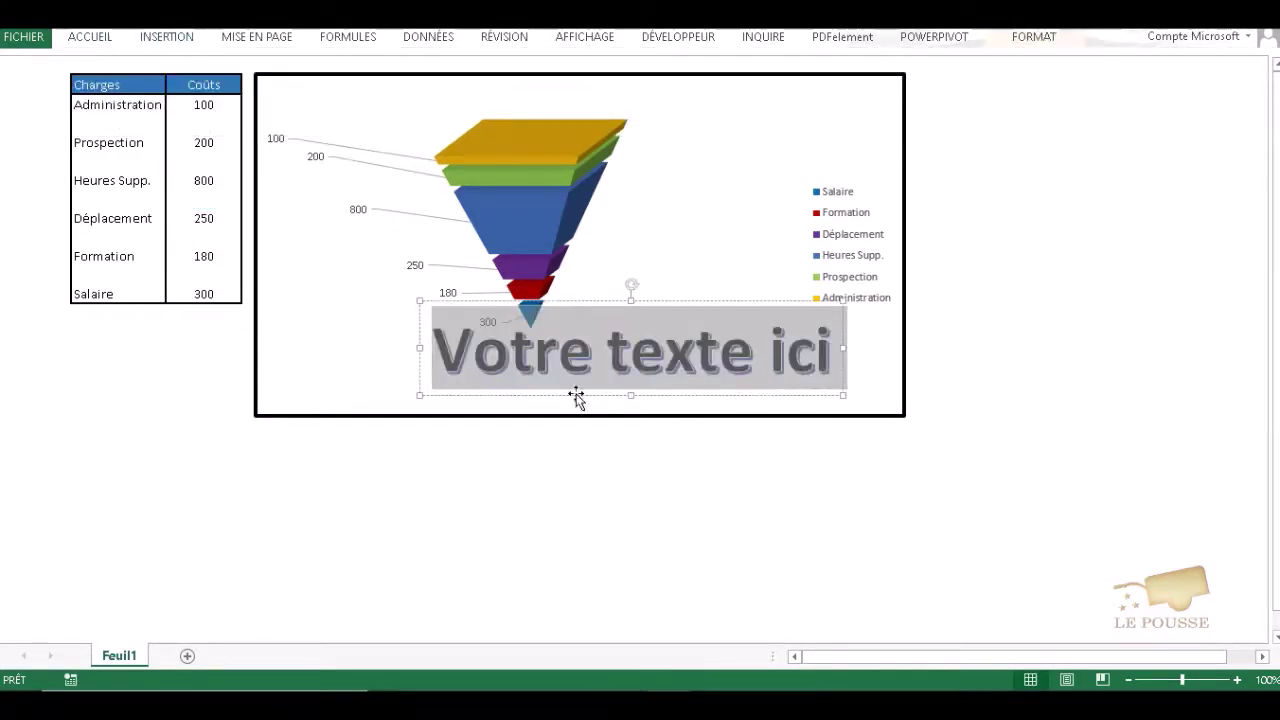
{"action": "left_click_drag", "start_coordinate": [576, 397], "coordinate": [411, 510]}
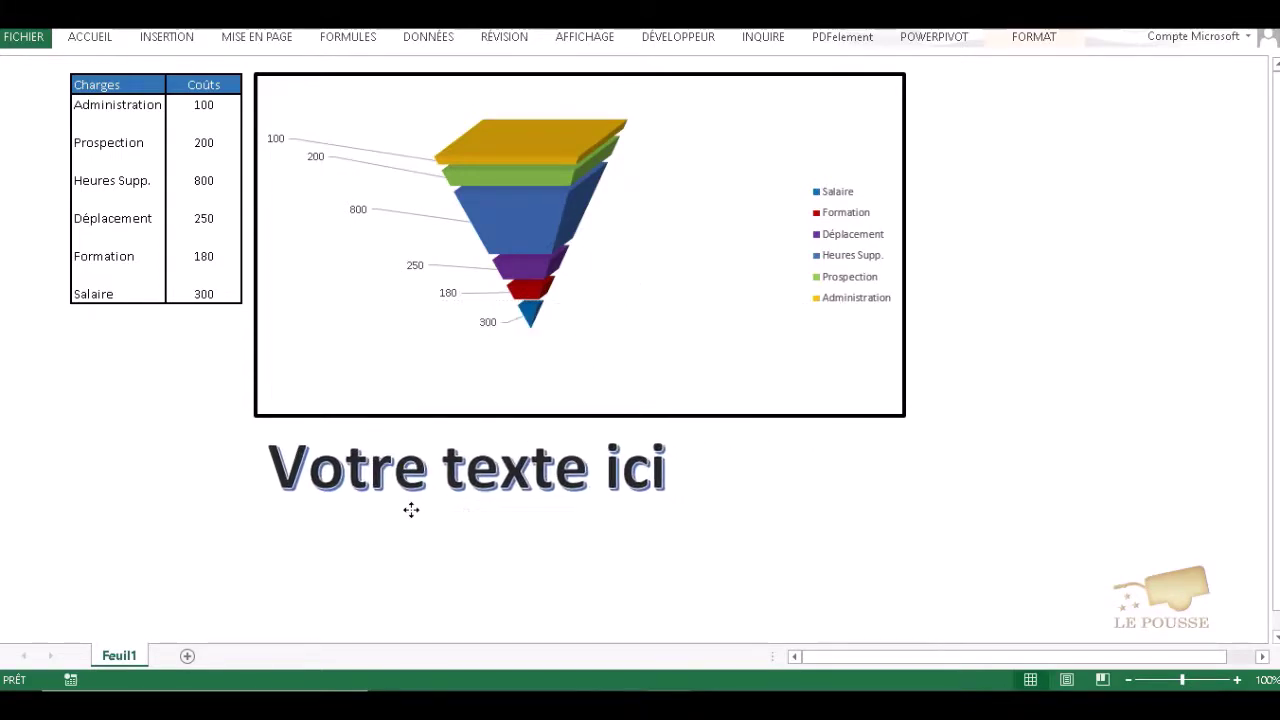
{"action": "left_click_drag", "start_coordinate": [677, 463], "coordinate": [906, 462]}
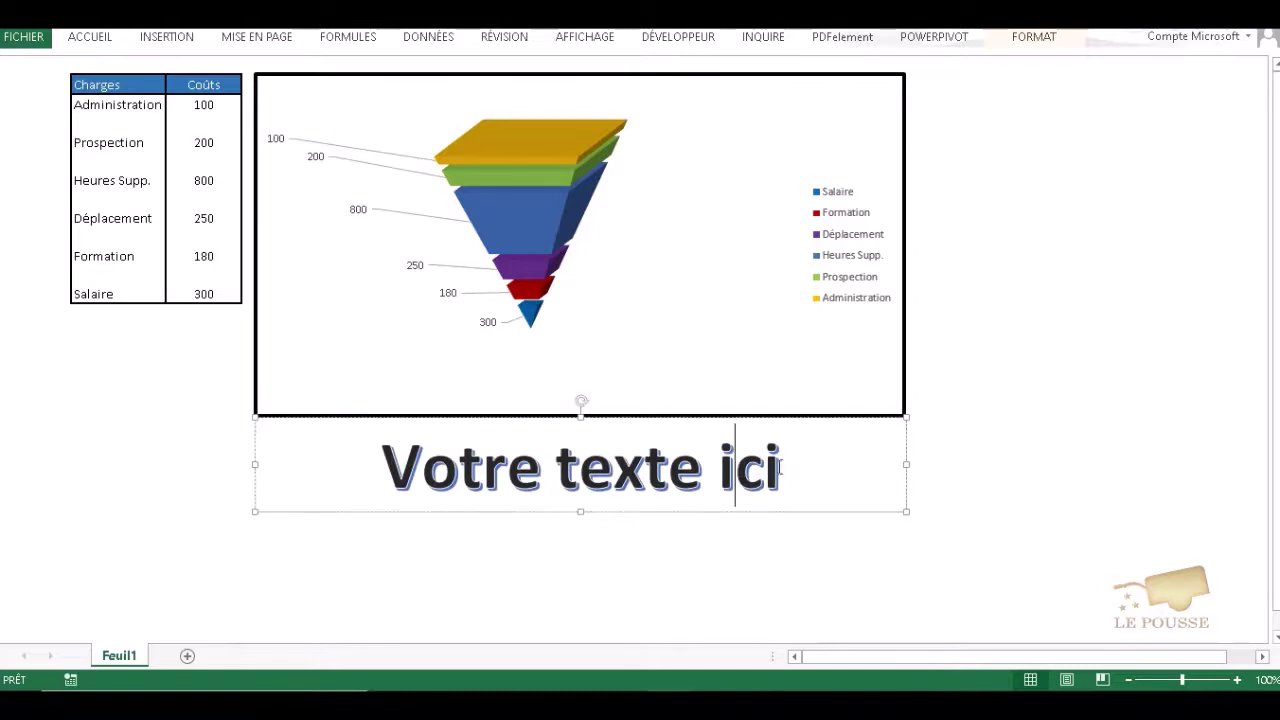
Step: Replace the WordArt placeholder with the two-line title "Tableau de bord" / "en entonnoir"
{"action": "left_click_drag", "start_coordinate": [780, 465], "coordinate": [410, 470]}
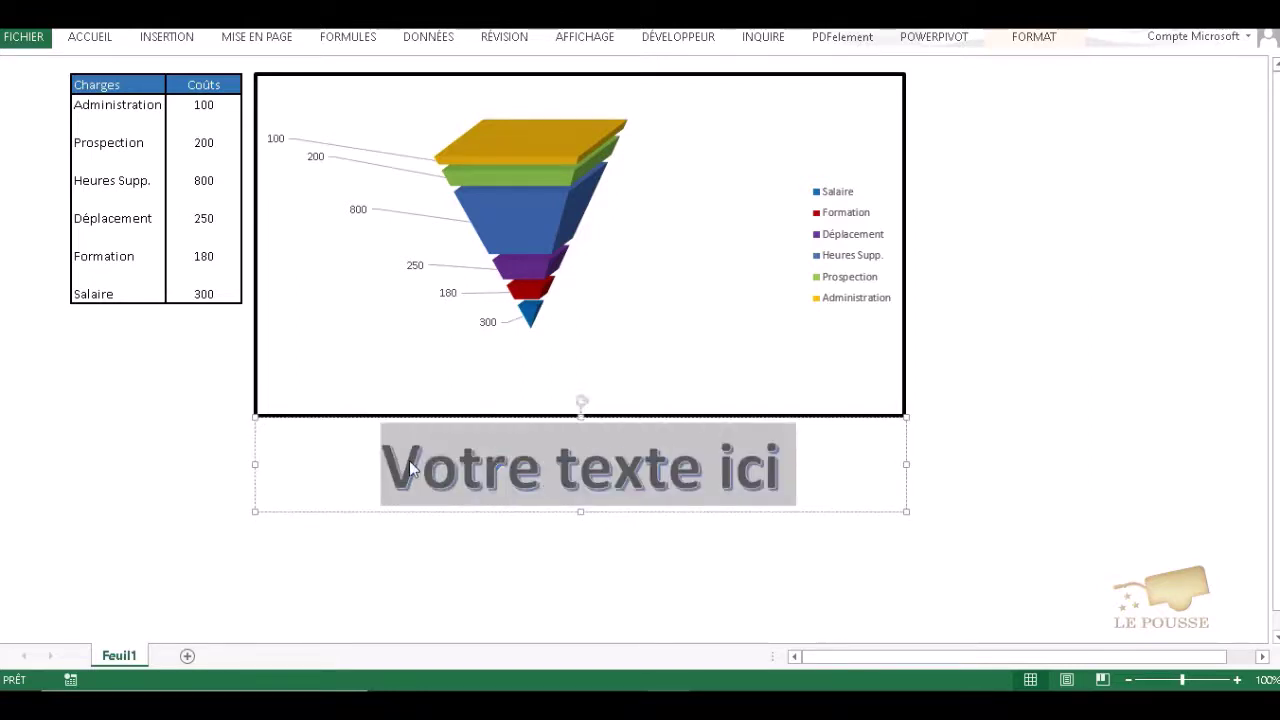
{"action": "type", "text": "Tableau de "}
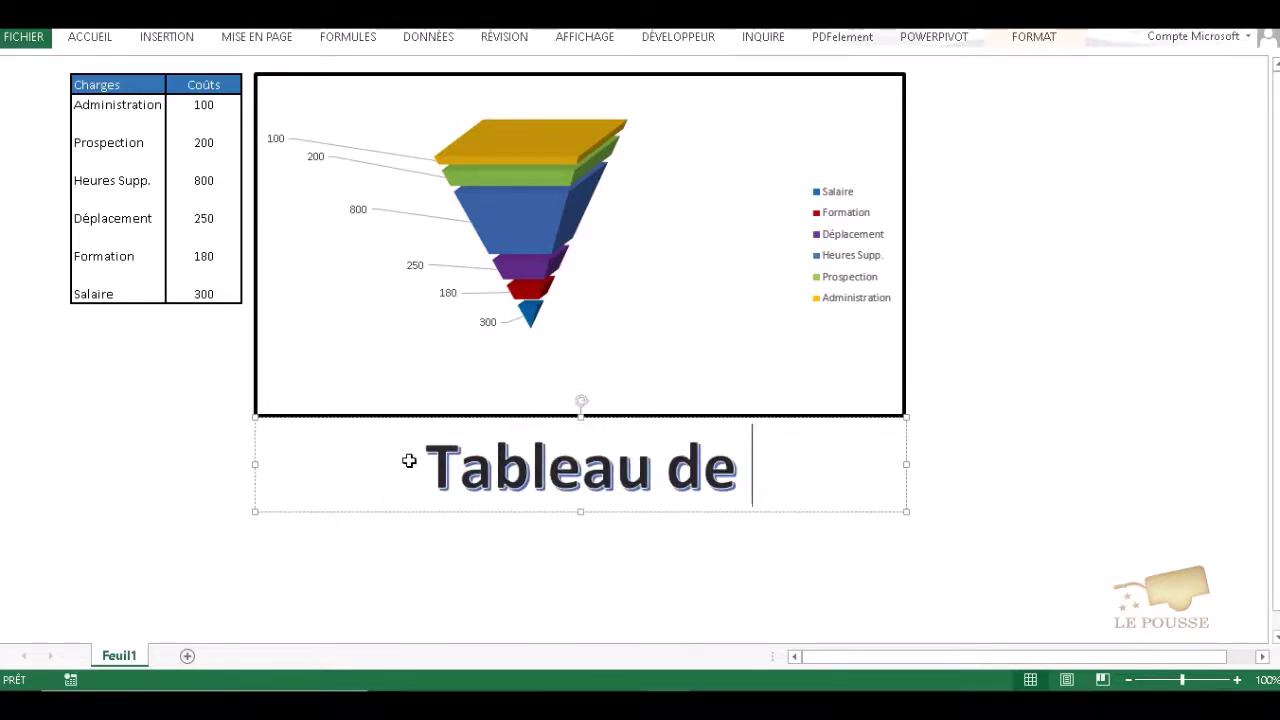
{"action": "type", "text": "bord"}
{"action": "key", "text": "Return"}
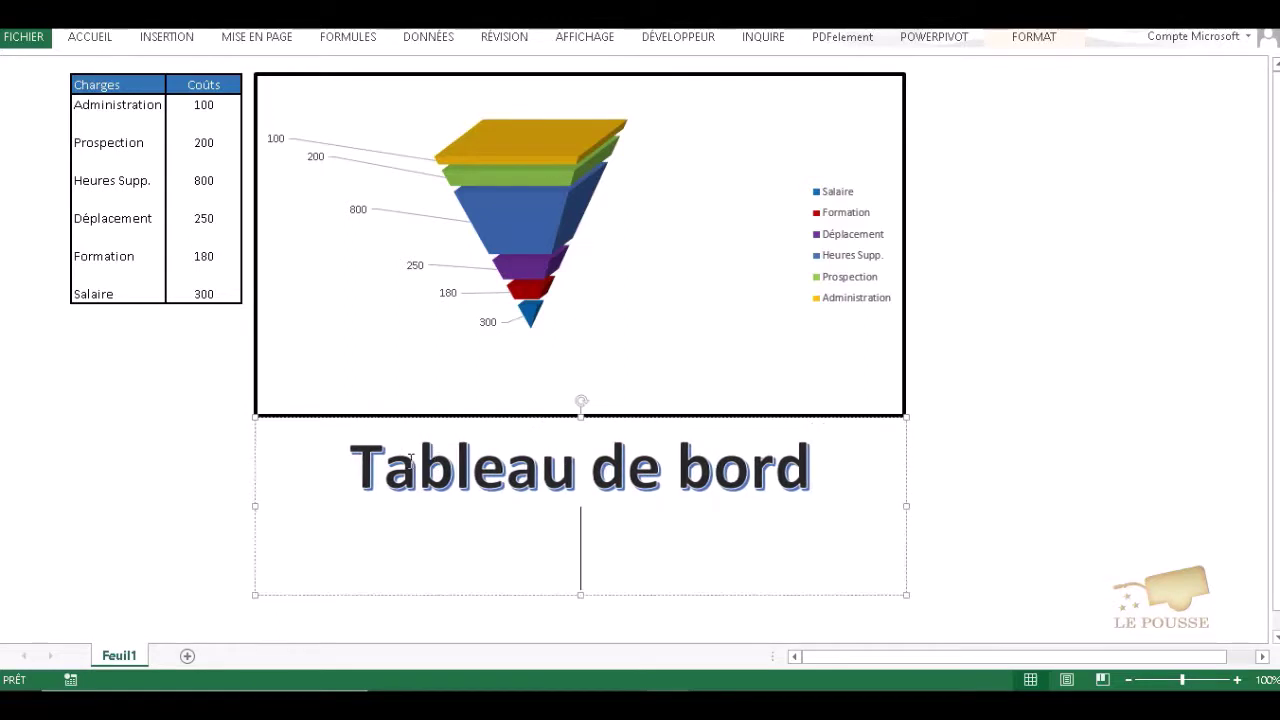
{"action": "type", "text": "en entonnoir"}
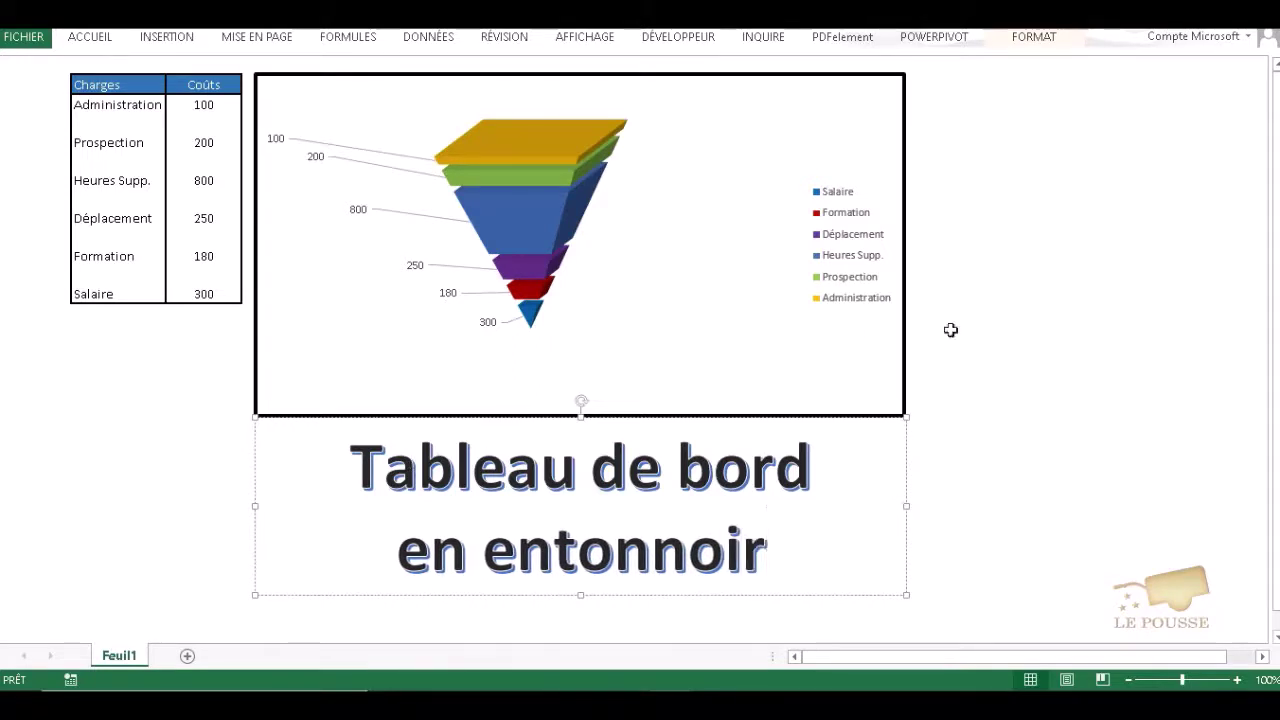
{"action": "left_click", "coordinate": [1003, 312]}
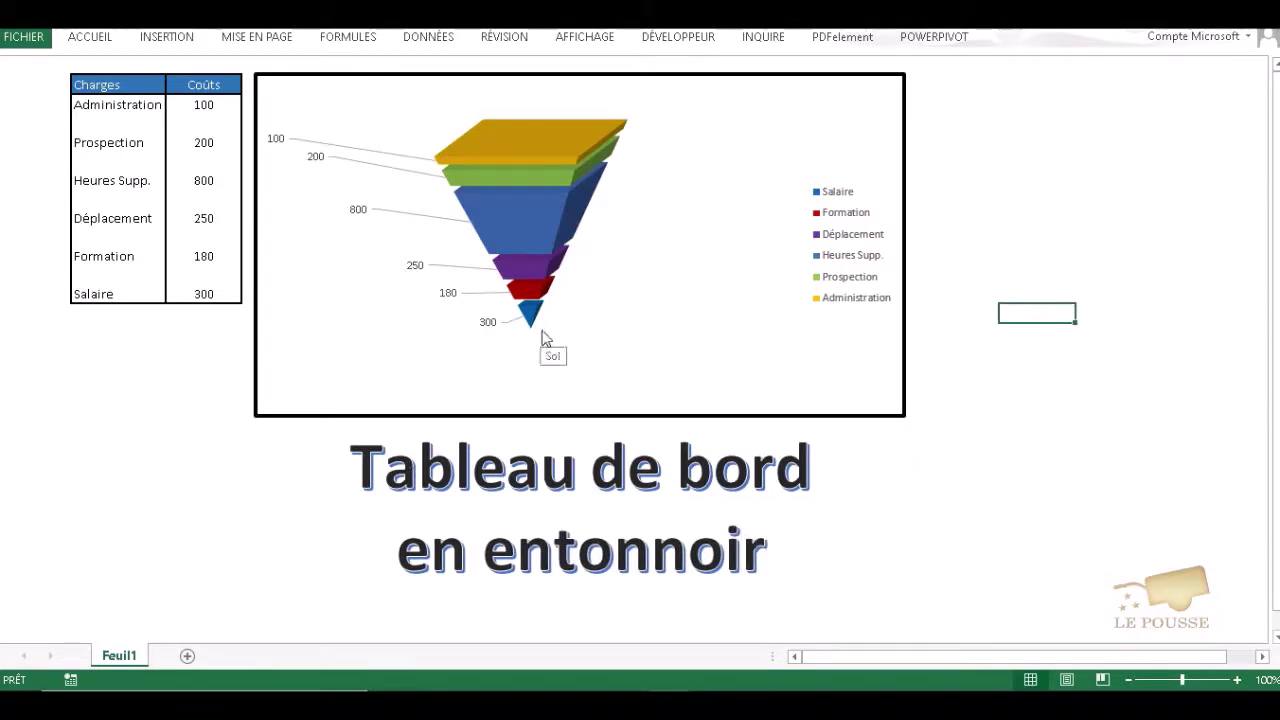